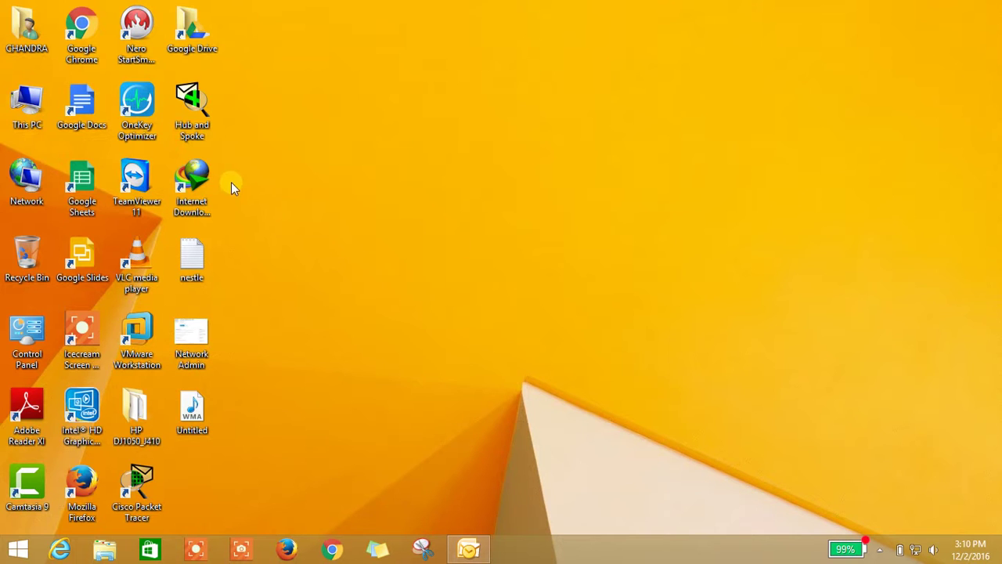
- Launch Cisco Packet Tracer from the desktop and maximize its window
double_click(113, 485)
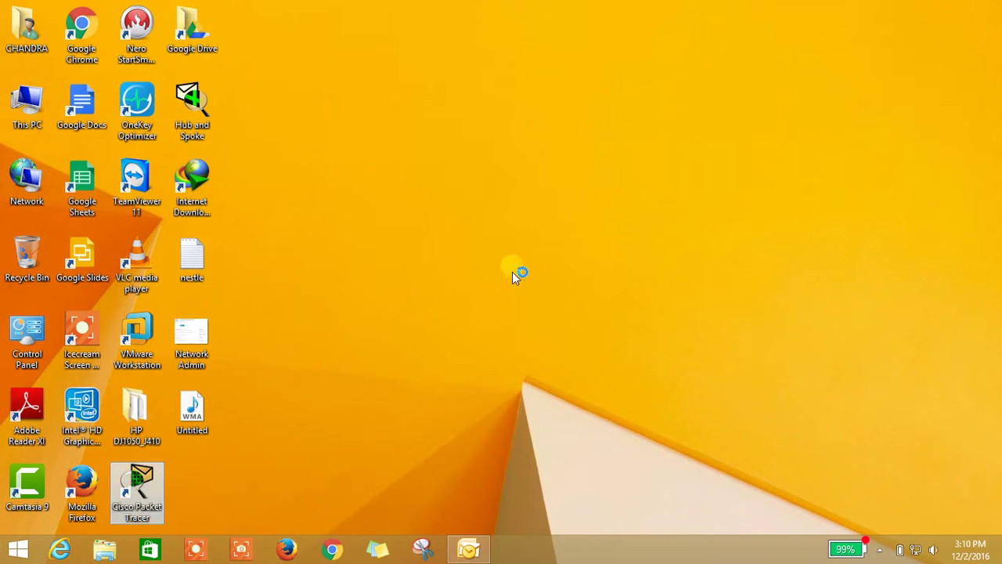
right_click(527, 151)
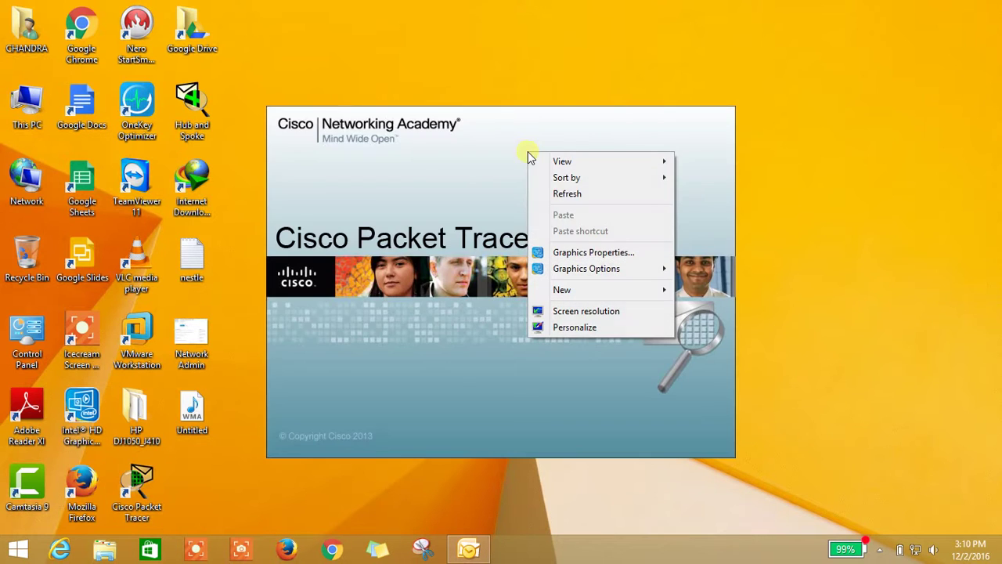
click(587, 199)
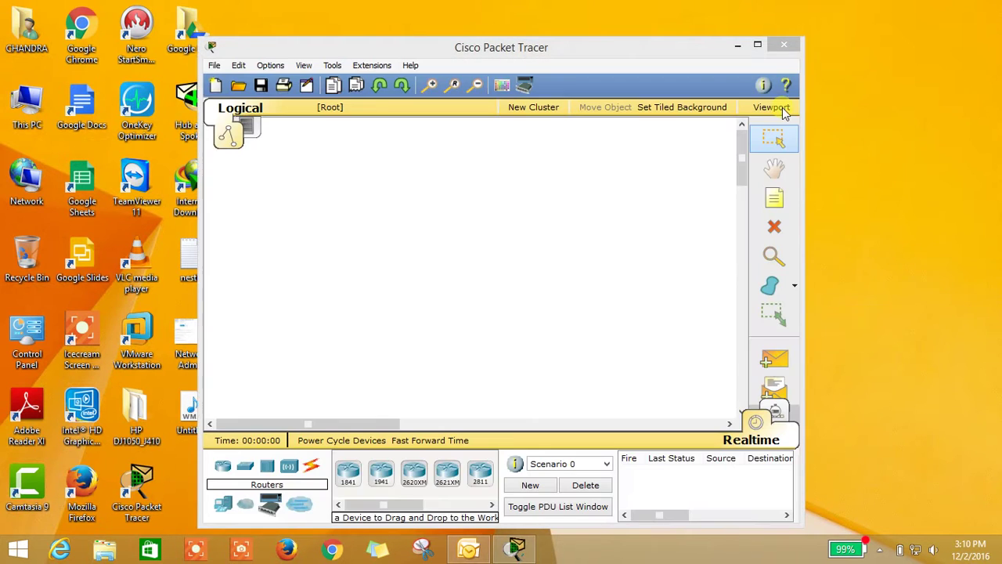
click(757, 47)
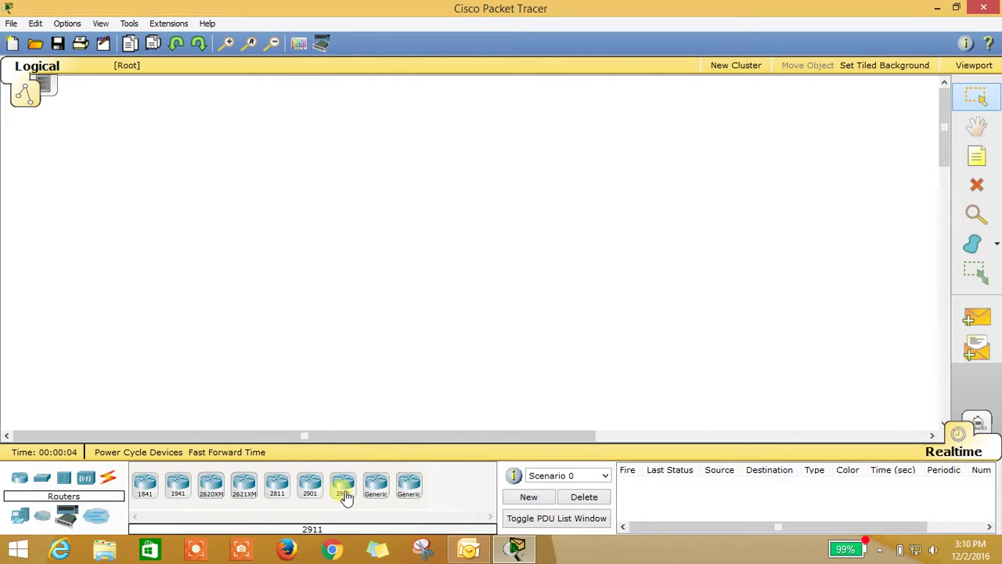
- Place three generic Router-PT routers in a triangle: one on the west side of the workspace, one to the northeast and one to the southeast
click(375, 489)
click(376, 491)
click(376, 492)
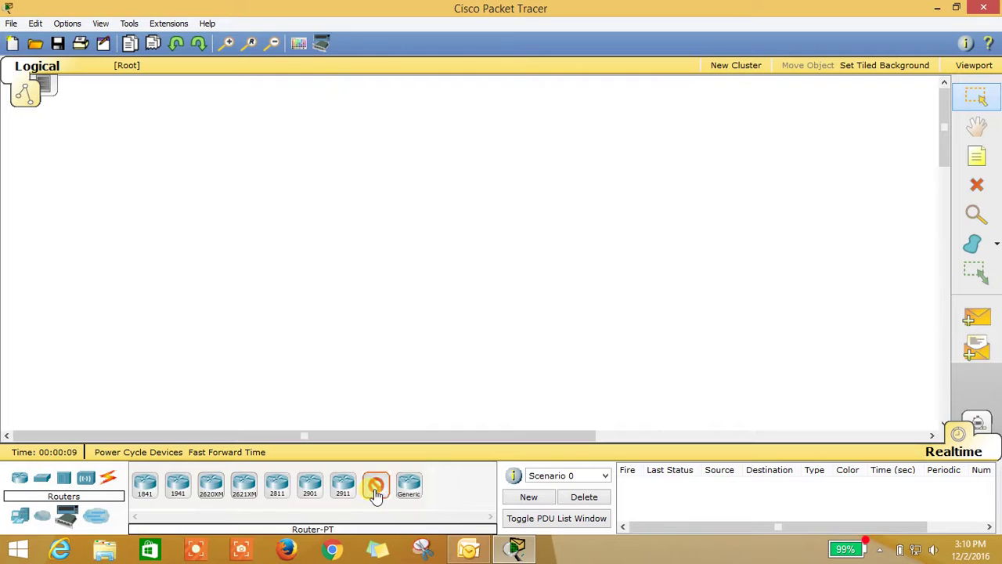
click(326, 271)
click(641, 154)
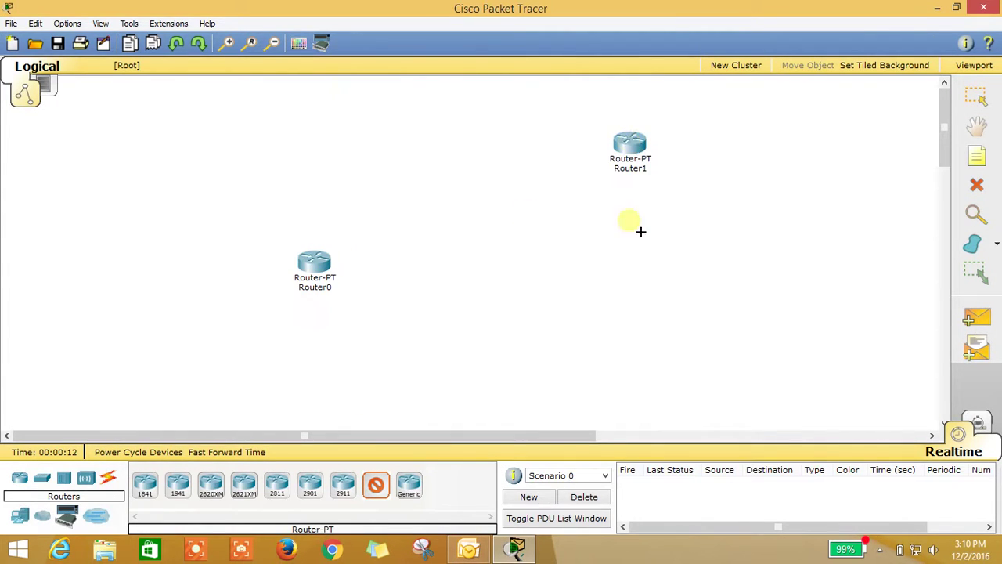
click(669, 335)
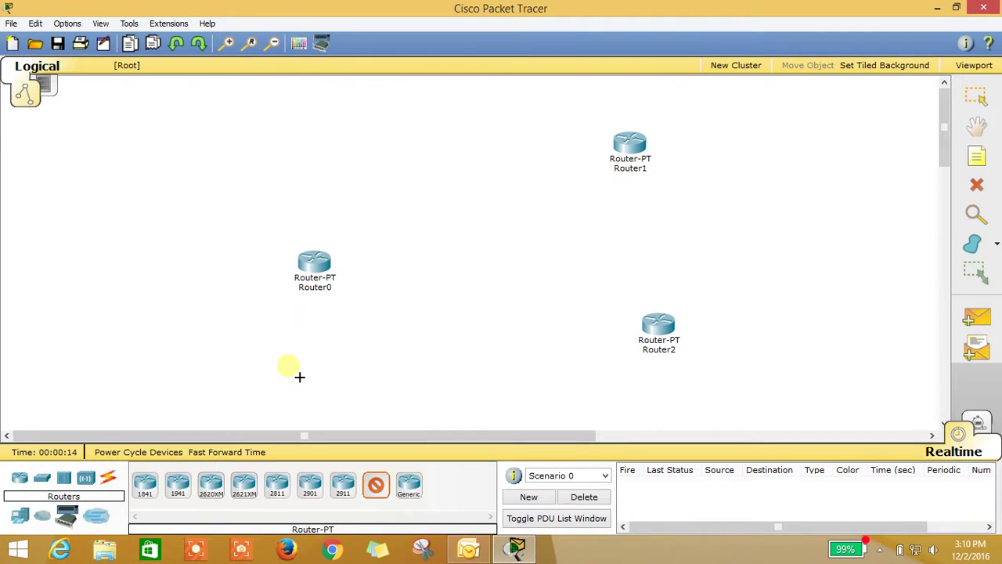
right_click(291, 371)
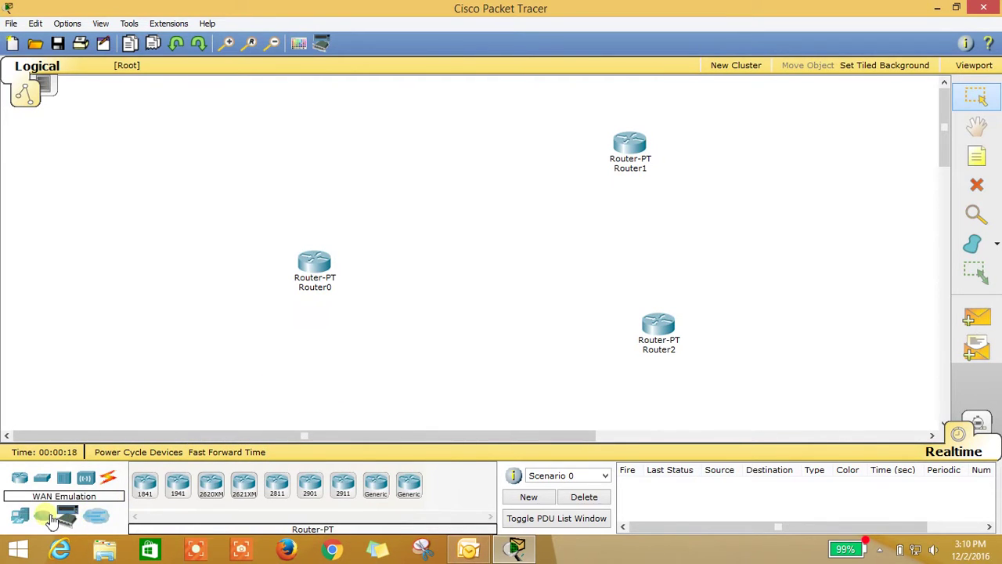
- Add a generic Cloud-PT WAN emulation device in the middle of the three routers
click(47, 517)
click(144, 483)
click(489, 250)
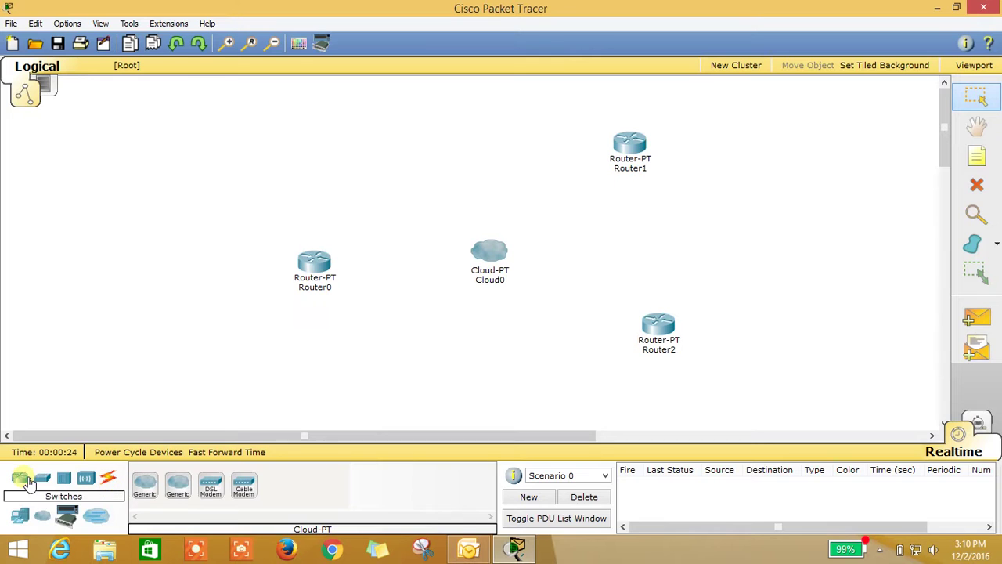
- Place three generic PC-PT end devices: one below Router0, one beside Router1 and one beside Router2
click(20, 514)
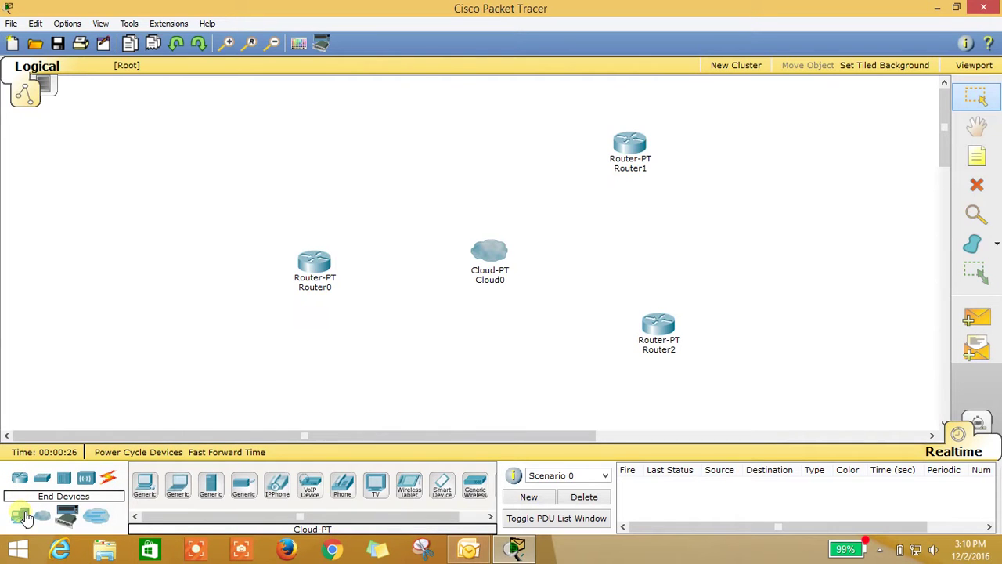
click(146, 490)
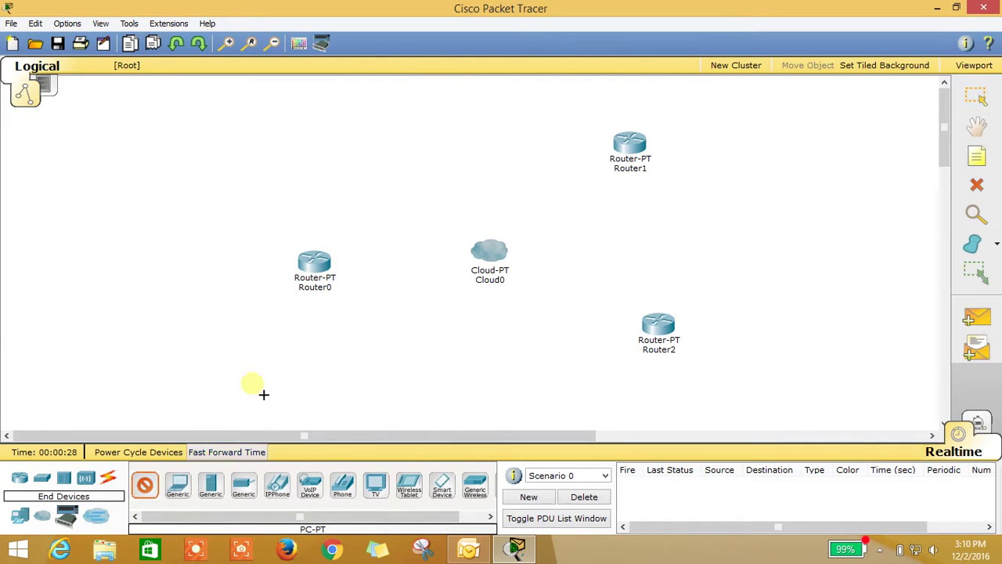
click(311, 364)
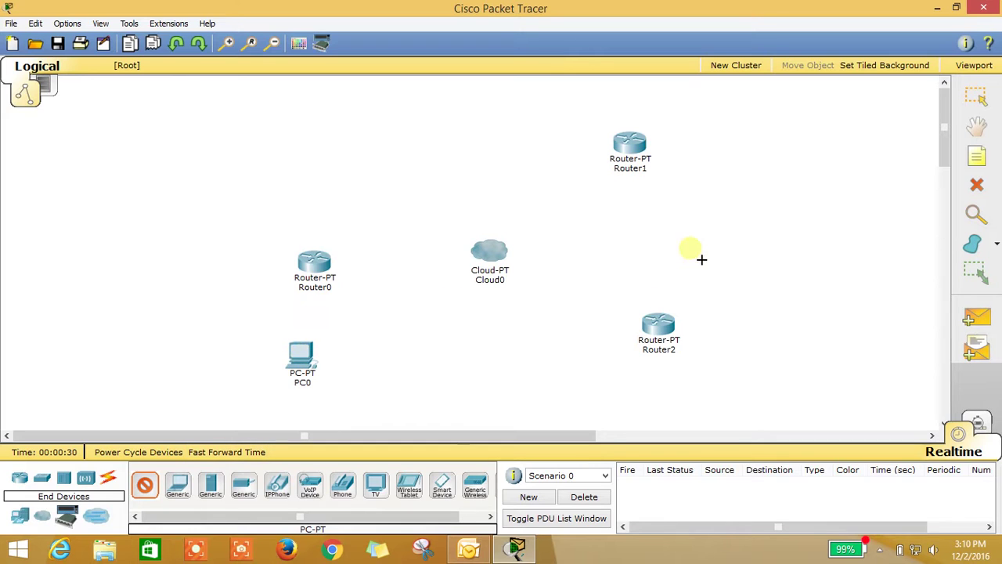
click(778, 150)
click(804, 322)
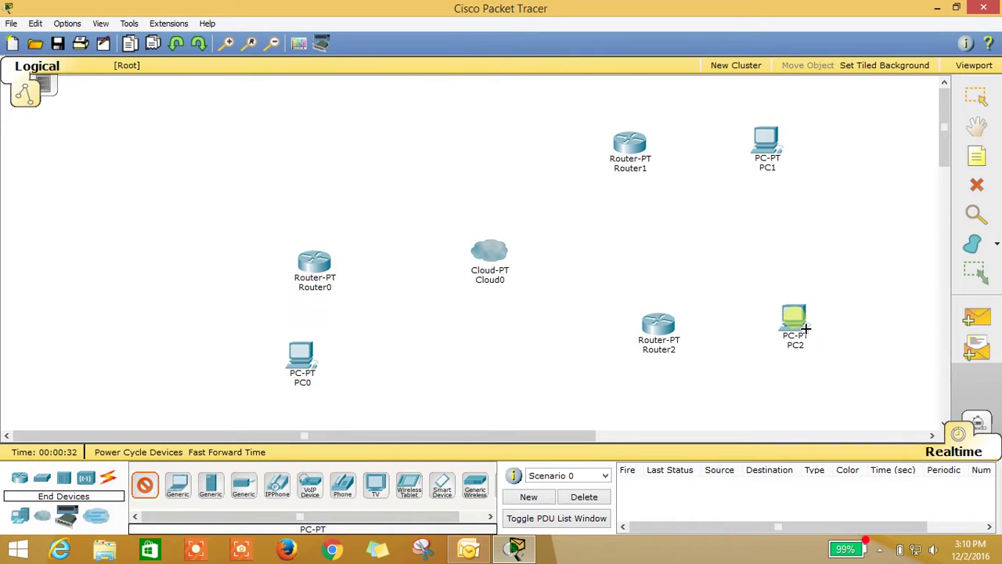
key(Escape)
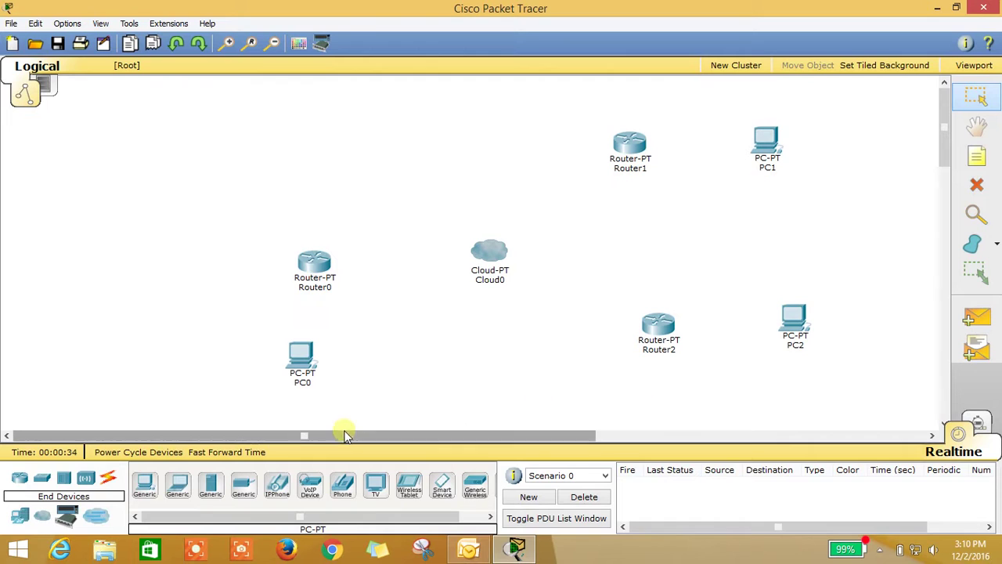
- Connect Router0 to Cloud0 with a Serial DCE cable between their serial ports
click(111, 482)
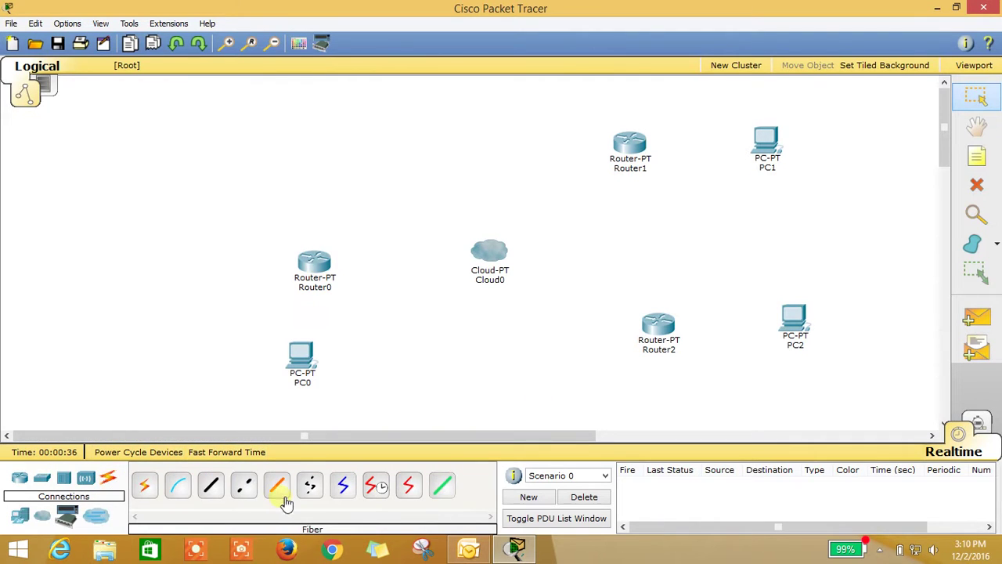
click(377, 487)
click(315, 267)
click(372, 324)
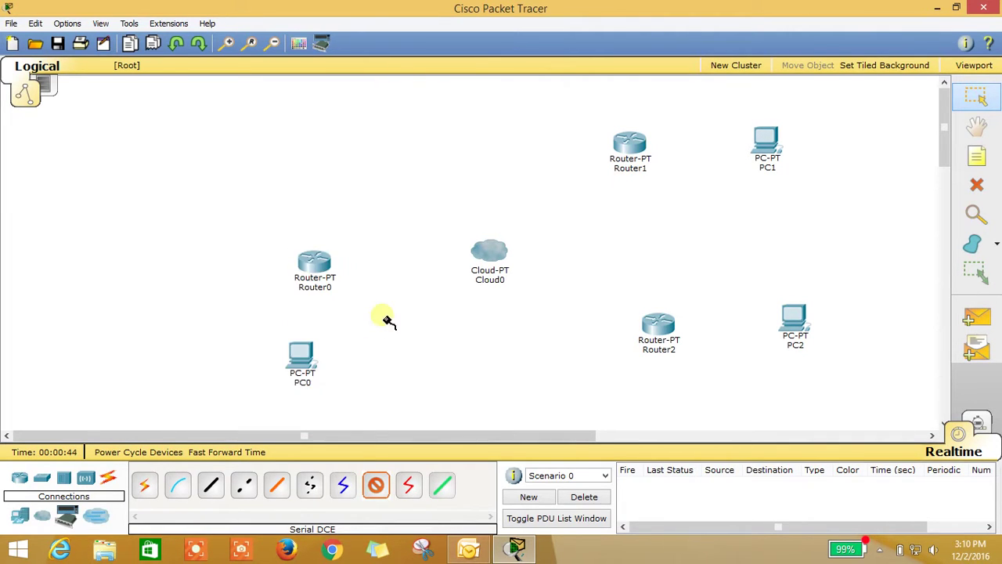
click(475, 251)
click(482, 245)
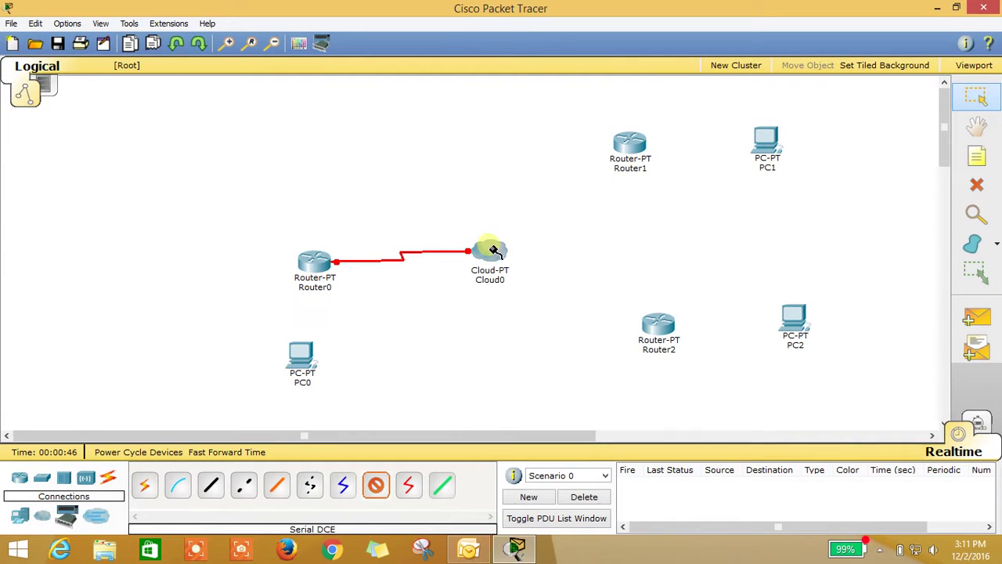
- Connect Router1's Serial2/0 port to a serial port of Cloud0 with a Serial DCE cable
click(631, 144)
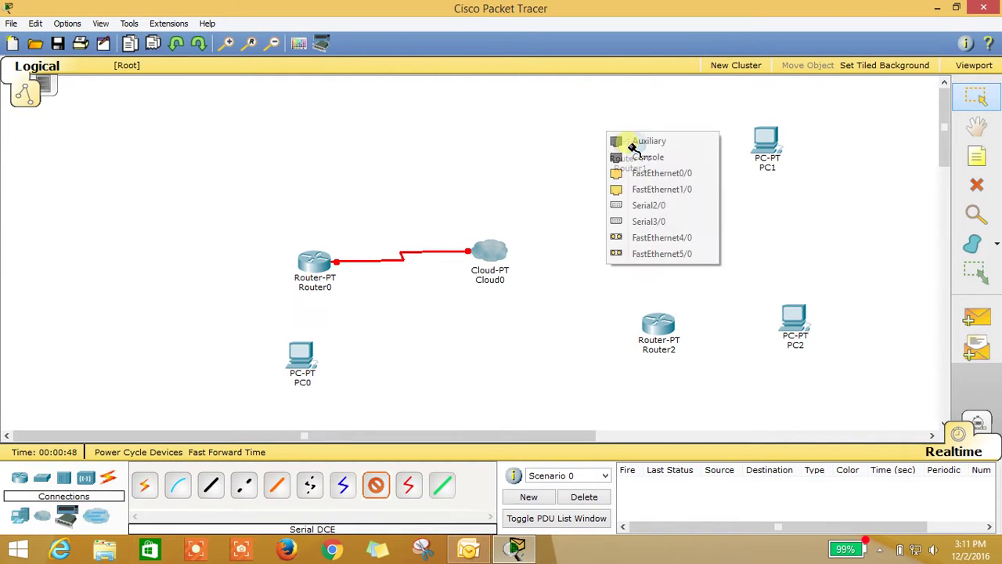
click(636, 207)
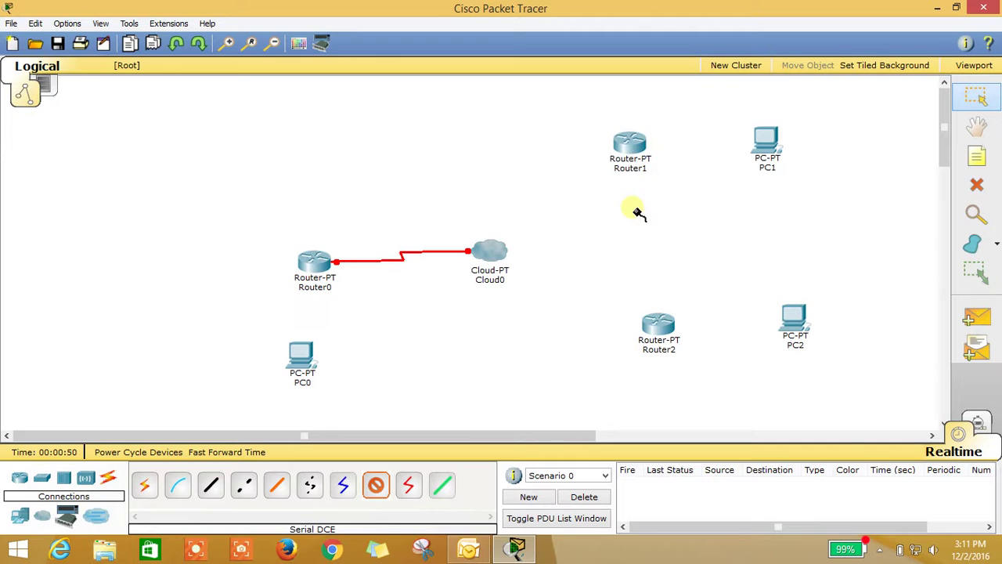
click(488, 247)
click(511, 248)
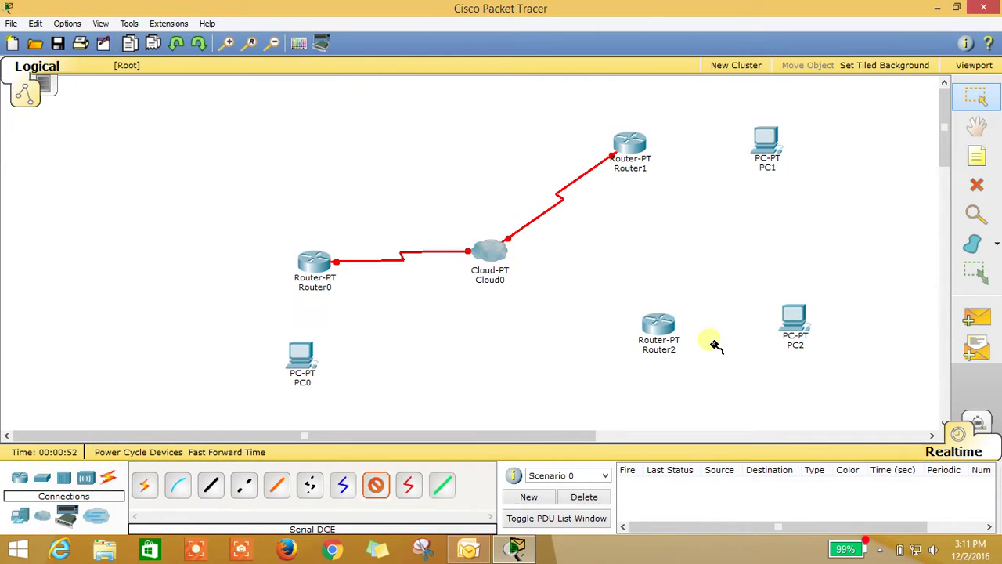
- Connect Router2's Serial2/0 port to a serial port of Cloud0 with a Serial DCE cable
click(658, 329)
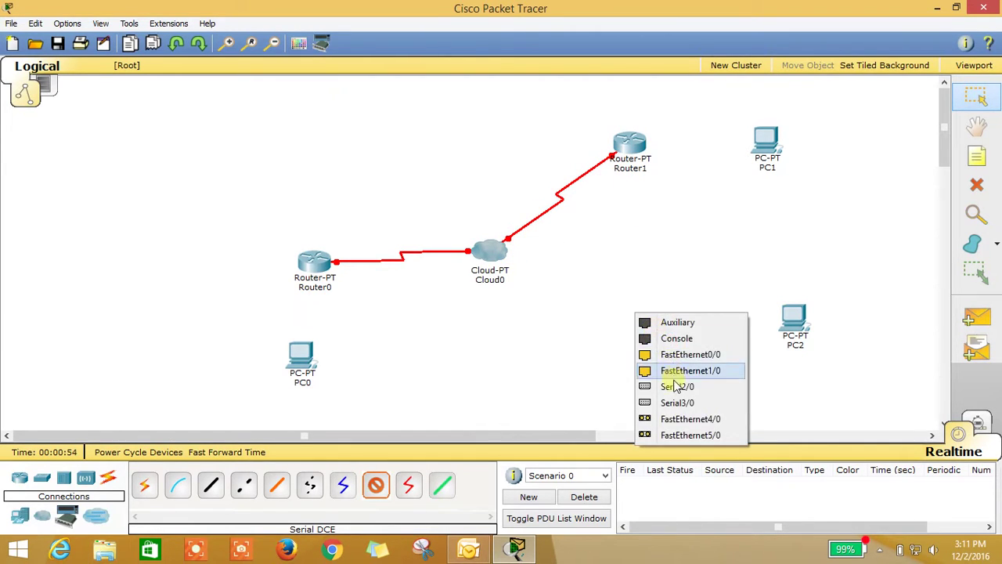
click(678, 386)
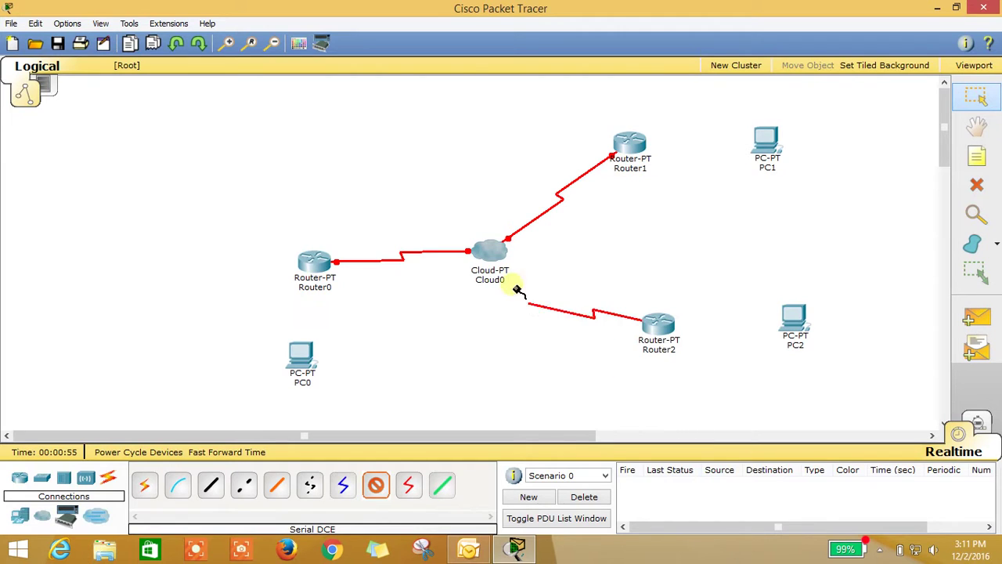
click(493, 246)
click(506, 245)
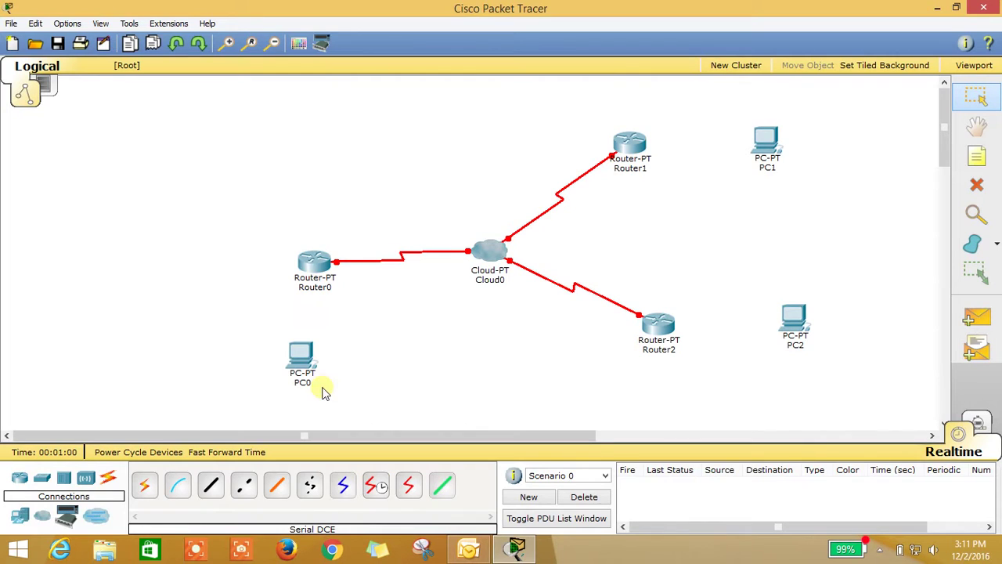
- Connect Router0 to PC0 with a Copper Cross-Over cable
click(226, 489)
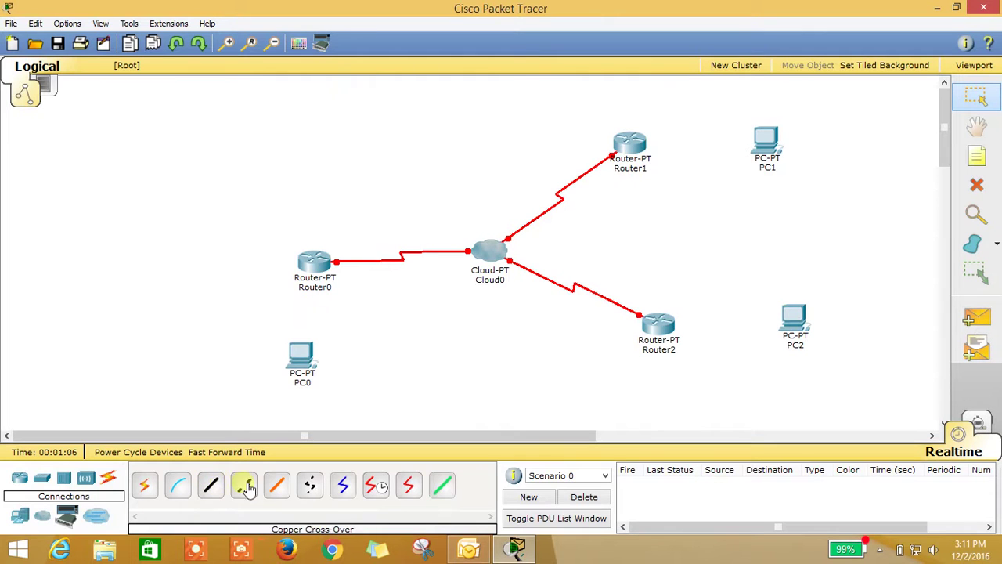
click(245, 486)
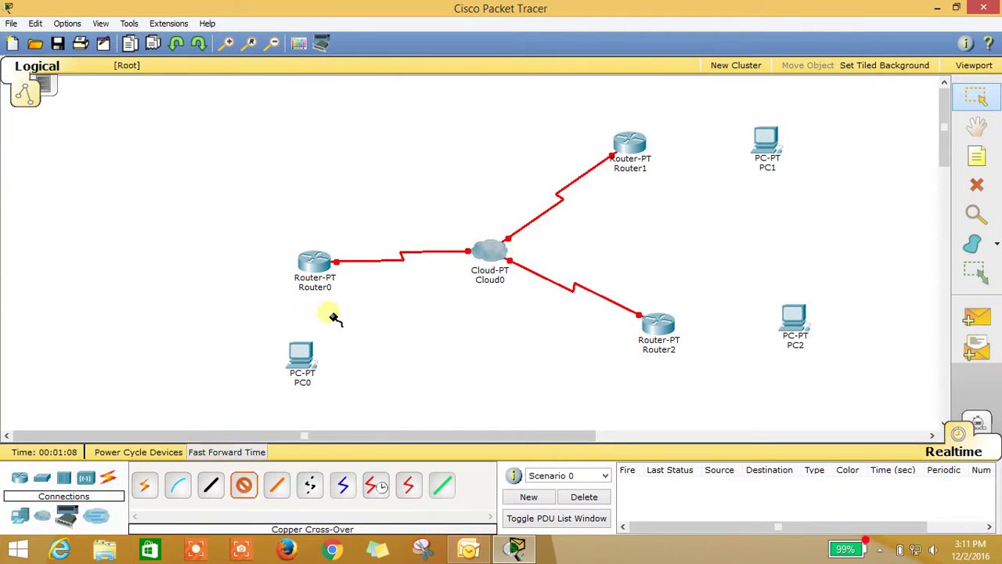
click(314, 263)
click(321, 292)
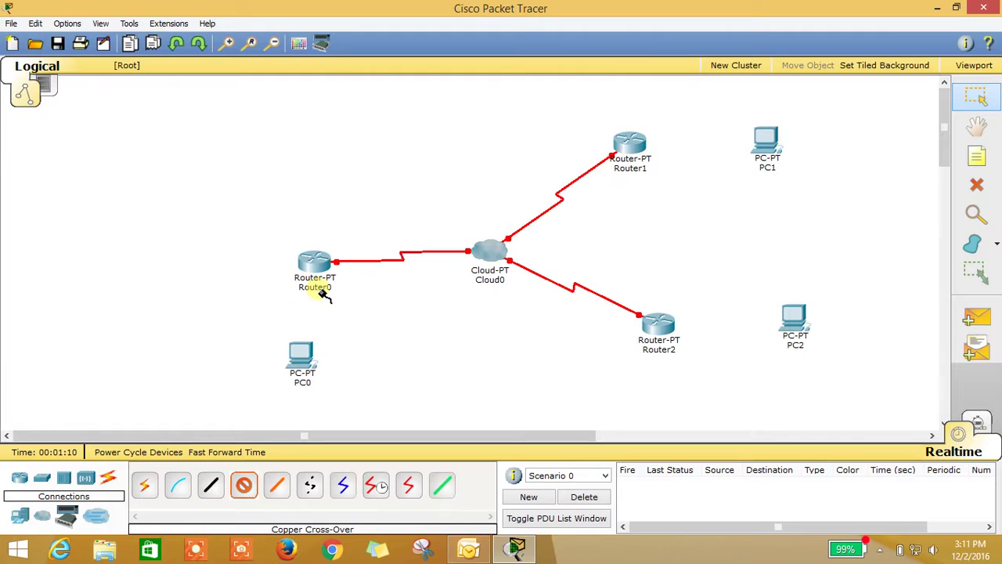
click(303, 343)
click(314, 373)
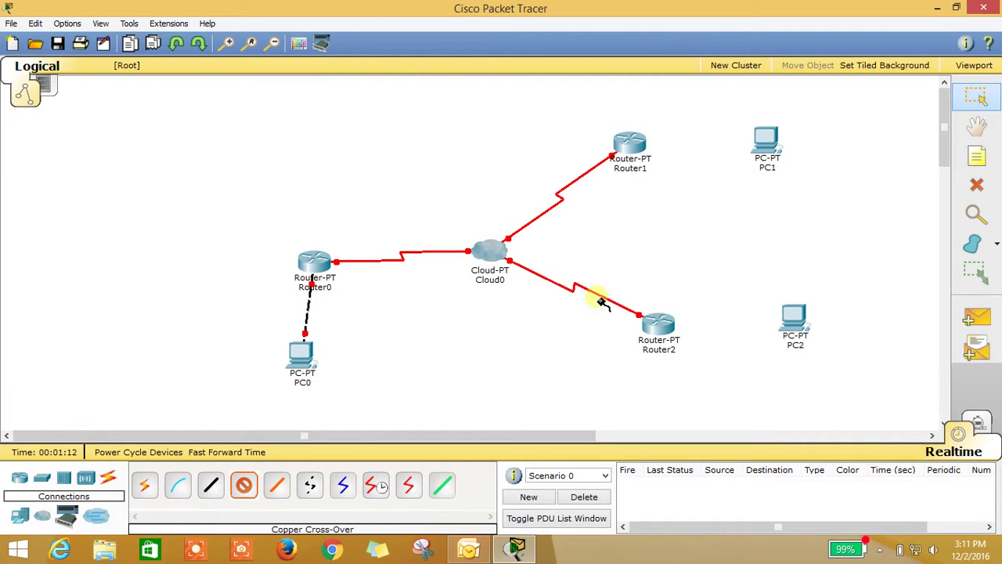
- Connect Router1's FastEthernet0/0 port to PC1's FastEthernet0 port with a Copper Cross-Over cable
click(636, 150)
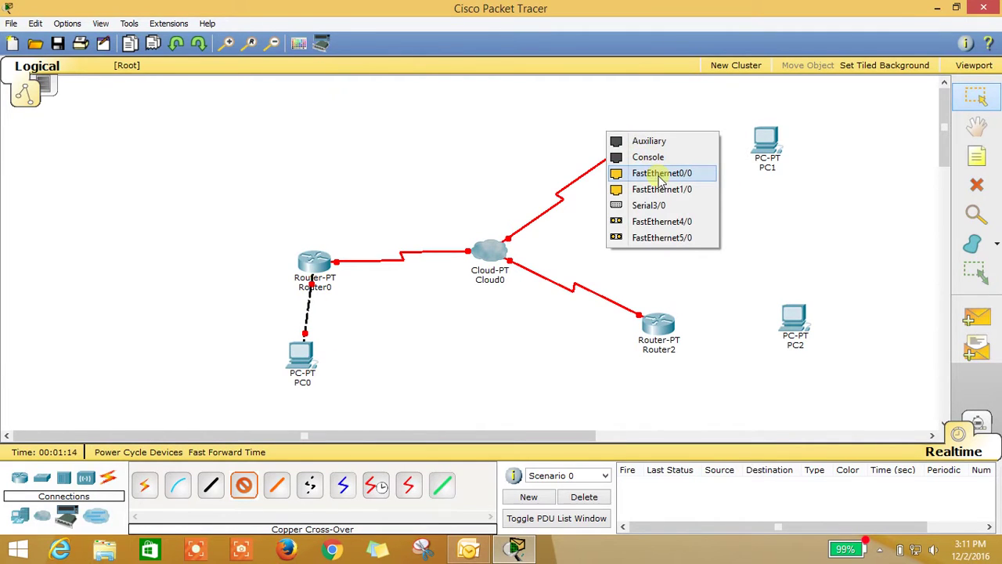
click(652, 174)
click(761, 144)
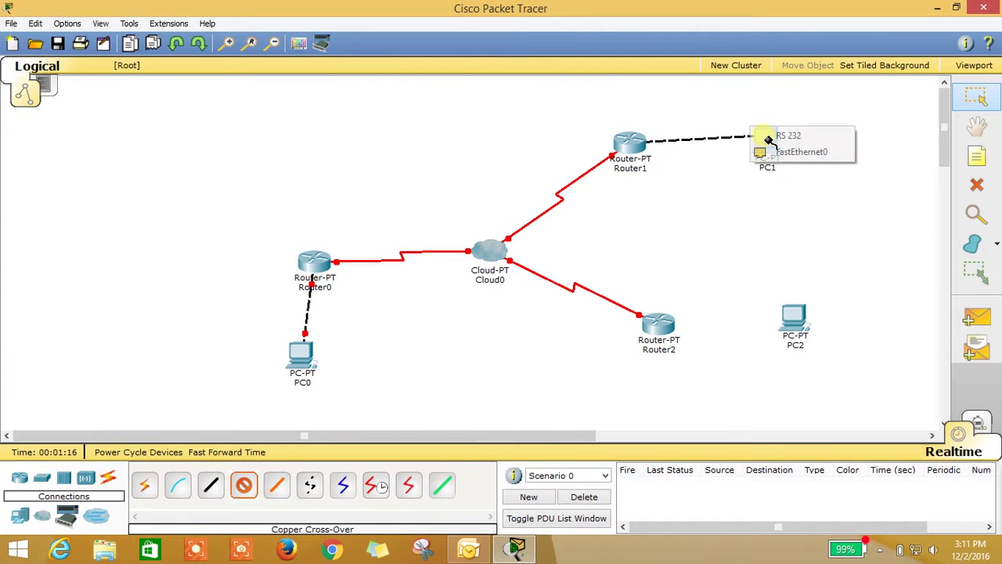
click(777, 151)
- Connect Router2's FastEthernet0/0 port to PC2 with a Copper Cross-Over cable
click(675, 337)
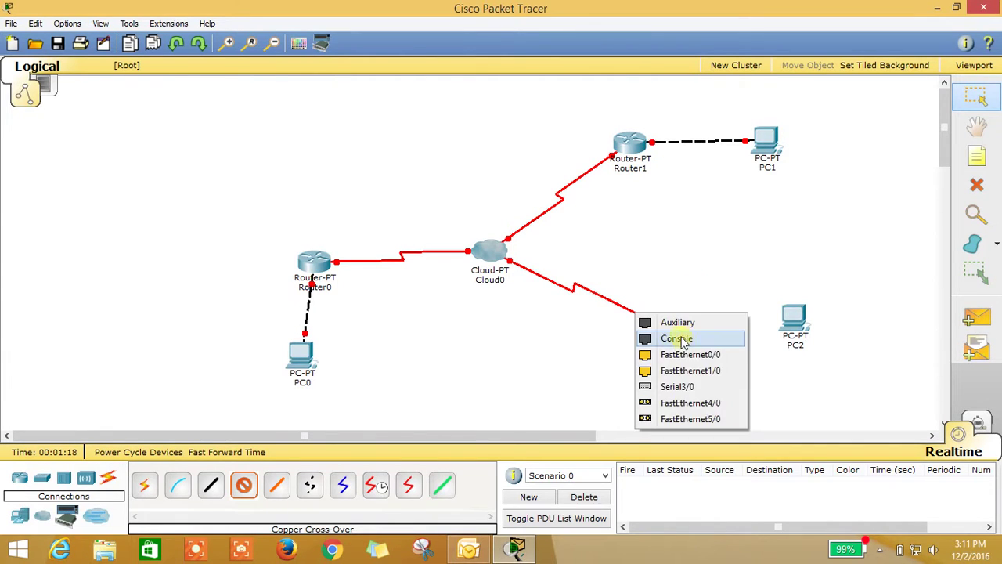
click(671, 355)
click(793, 319)
click(798, 323)
click(798, 322)
click(801, 329)
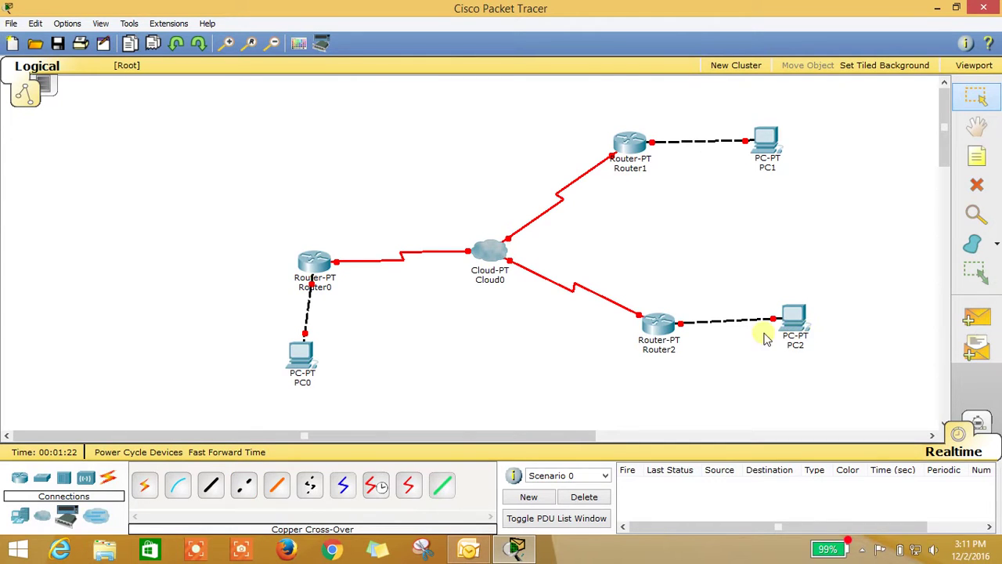
- Move PC0 so it sits directly below Router0 and activate the Place Note tool
drag(283, 363, 314, 362)
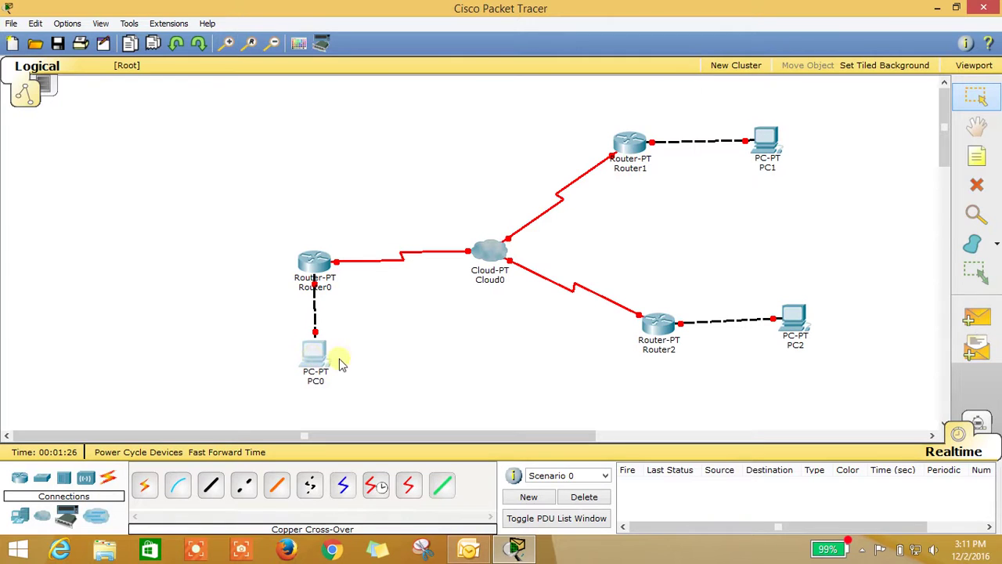
click(976, 162)
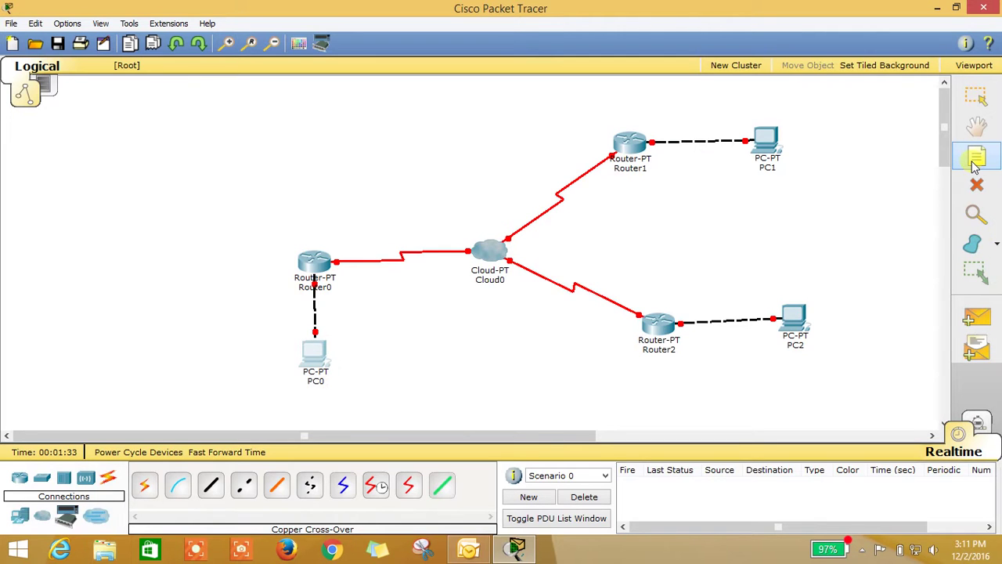
click(864, 550)
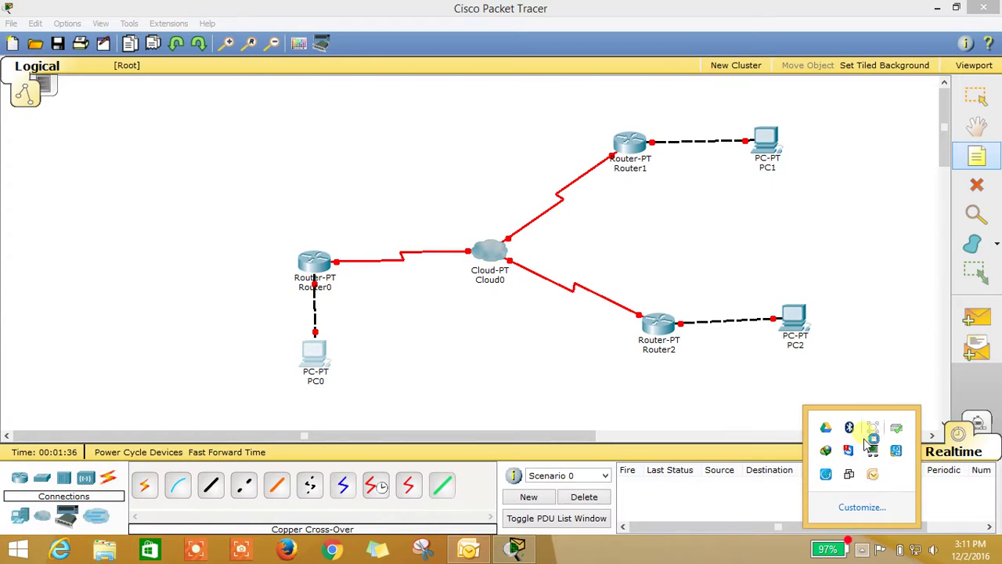
click(869, 435)
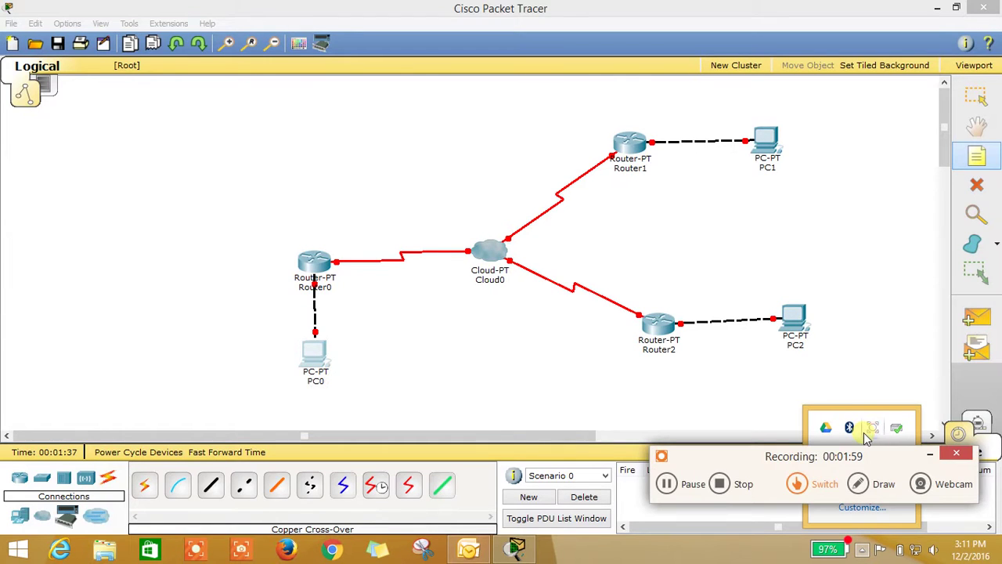
click(687, 492)
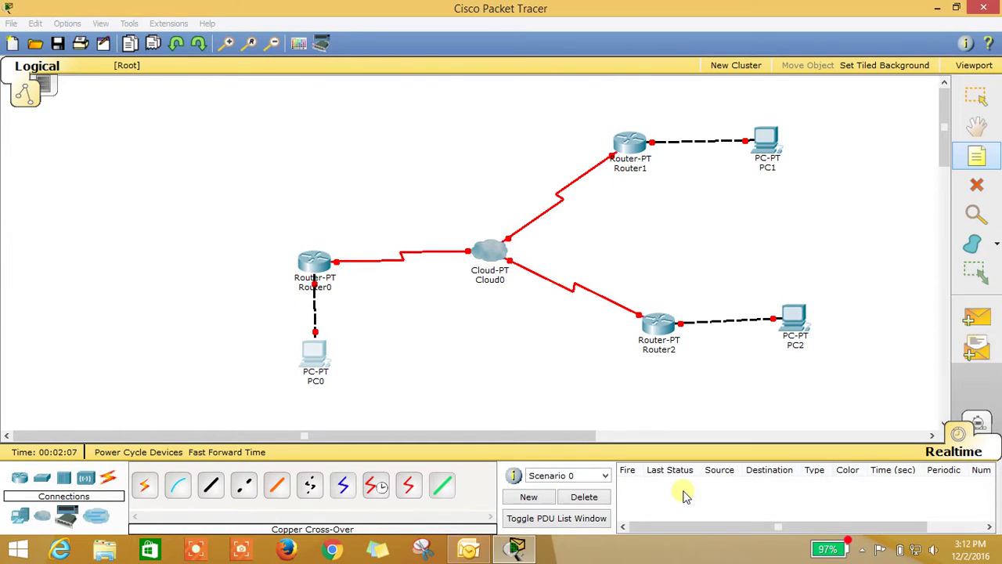
click(683, 494)
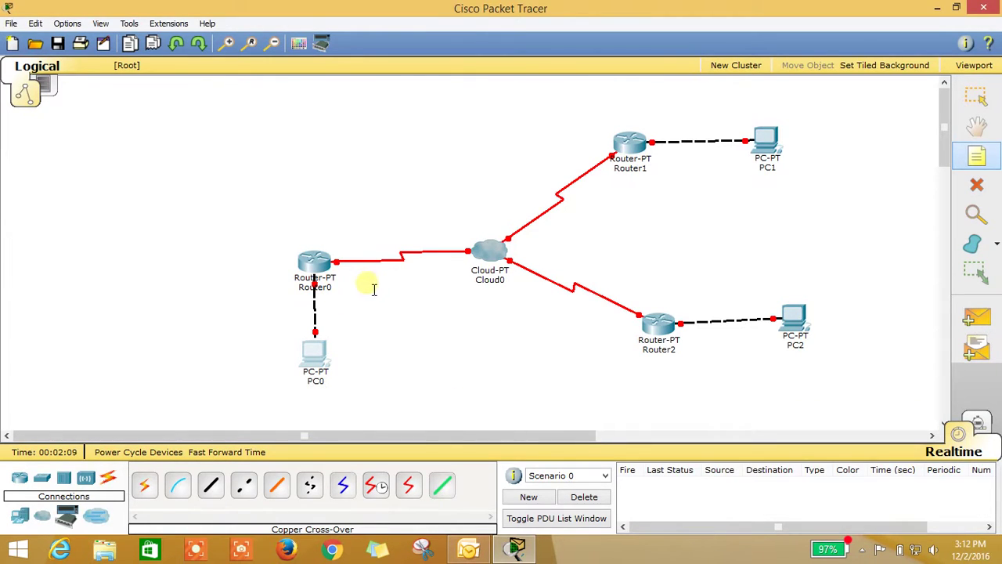
- Place a note above Router0's serial link and enter "s2/0.1 192.168..2.1 DLCI=102" as its first entry
click(344, 239)
text(s2/0)
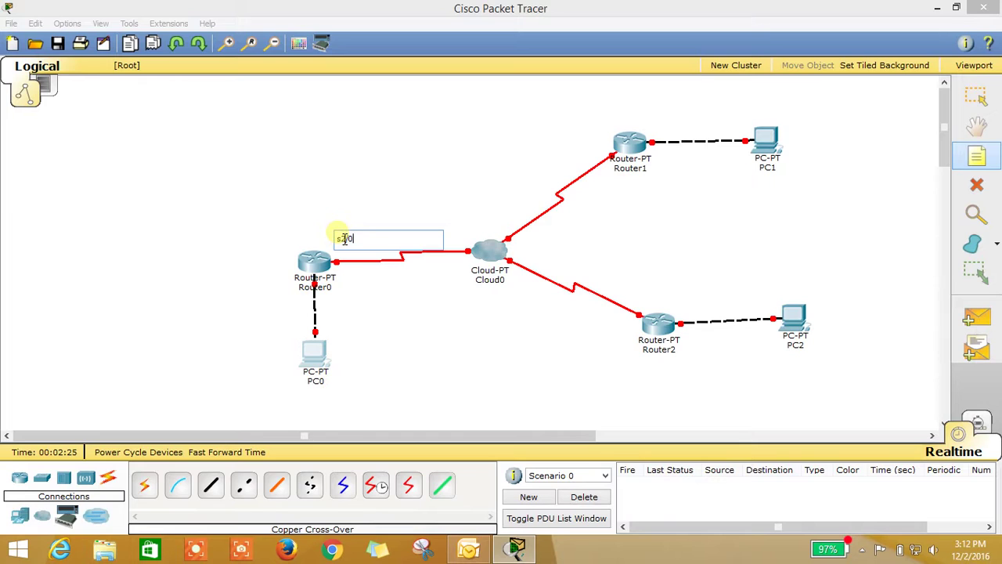
key(Return)
key(BackSpace)
text(192.168..2.1)
key(Caps_Lock)
text(1 DLCI)
text(=102)
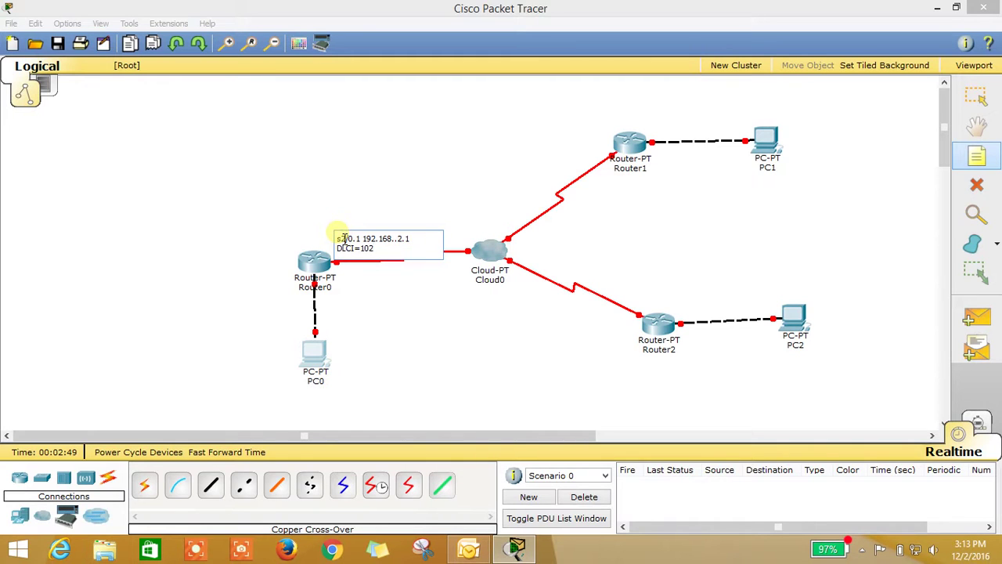
- Add a second entry, "S2/0.2 192.168.3.1 DLCI-103", to Router0's note and finish editing it
key(Return)
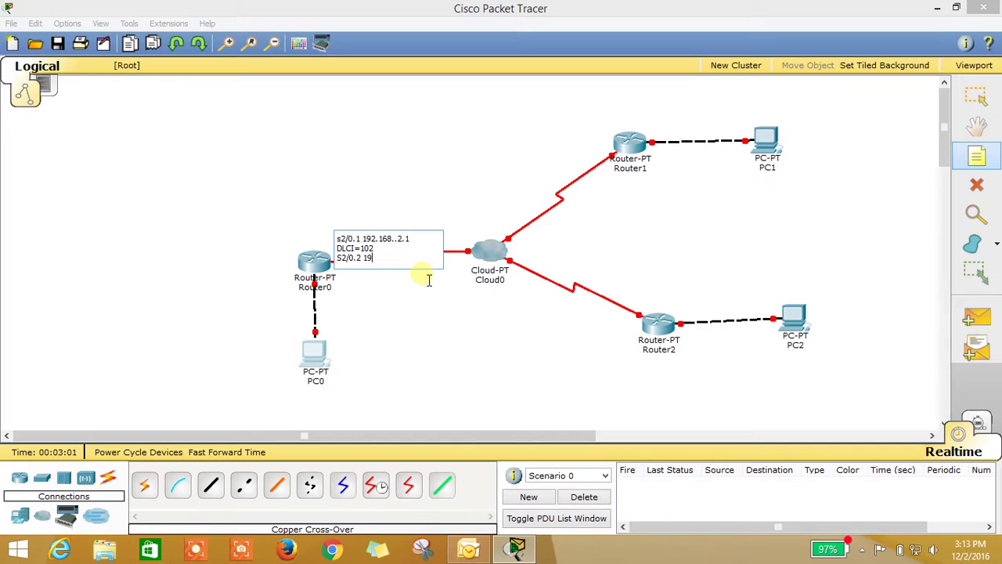
text(8.3.1)
key(Return)
text(DLCI-)
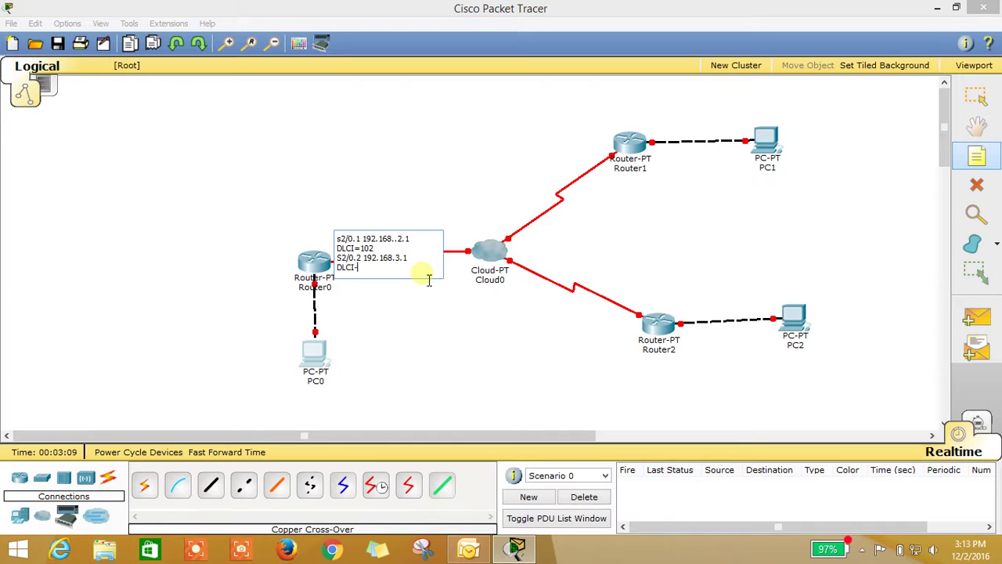
text(103)
click(489, 321)
- Move Router0's note clear of the serial link so it sits directly above the Router0 icon
drag(342, 237, 321, 216)
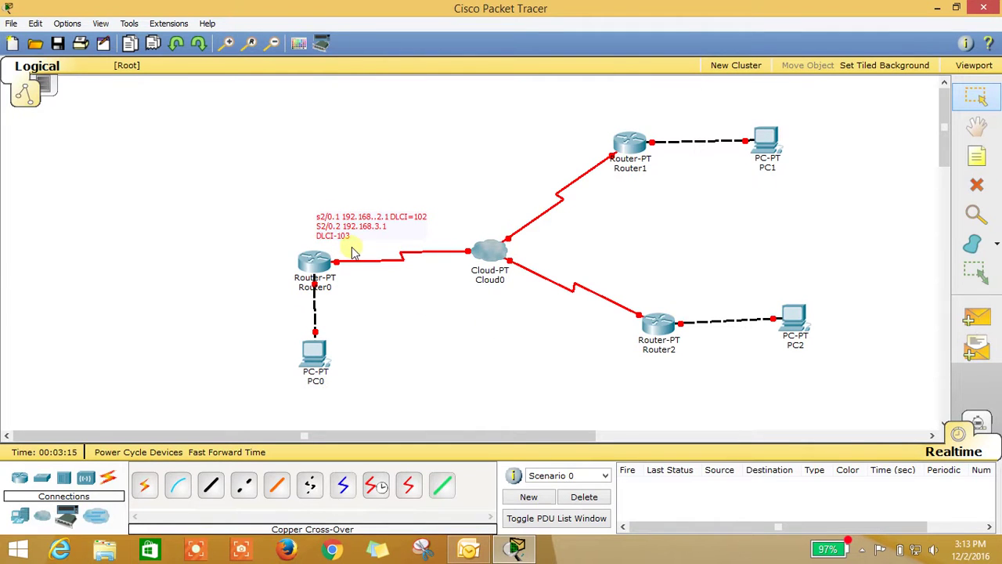
double_click(341, 232)
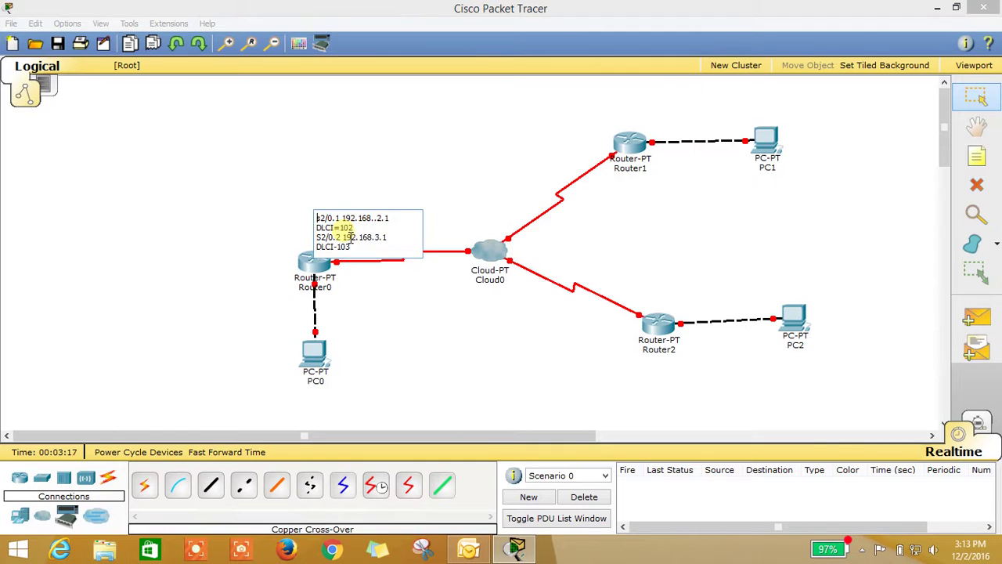
click(393, 191)
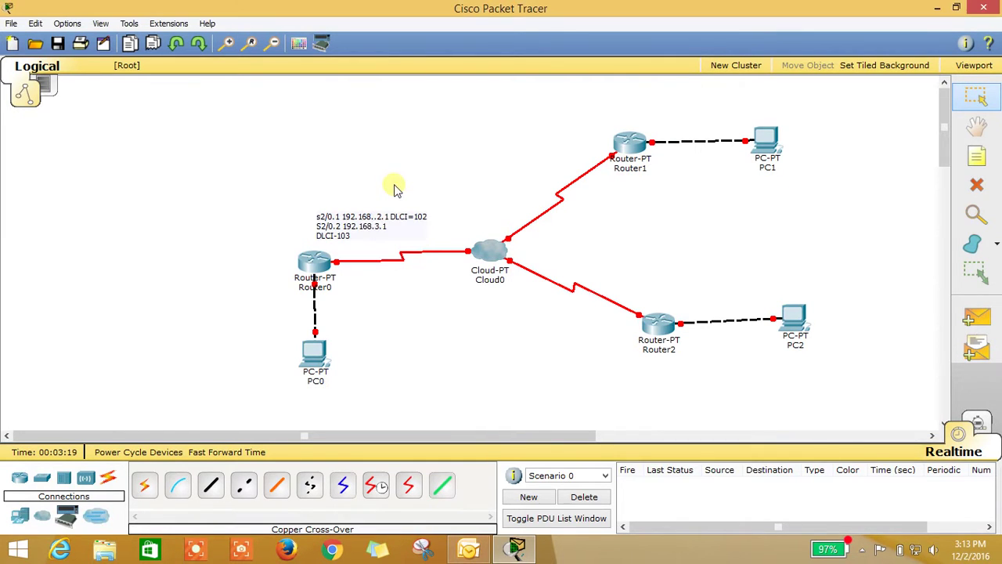
drag(364, 233, 317, 229)
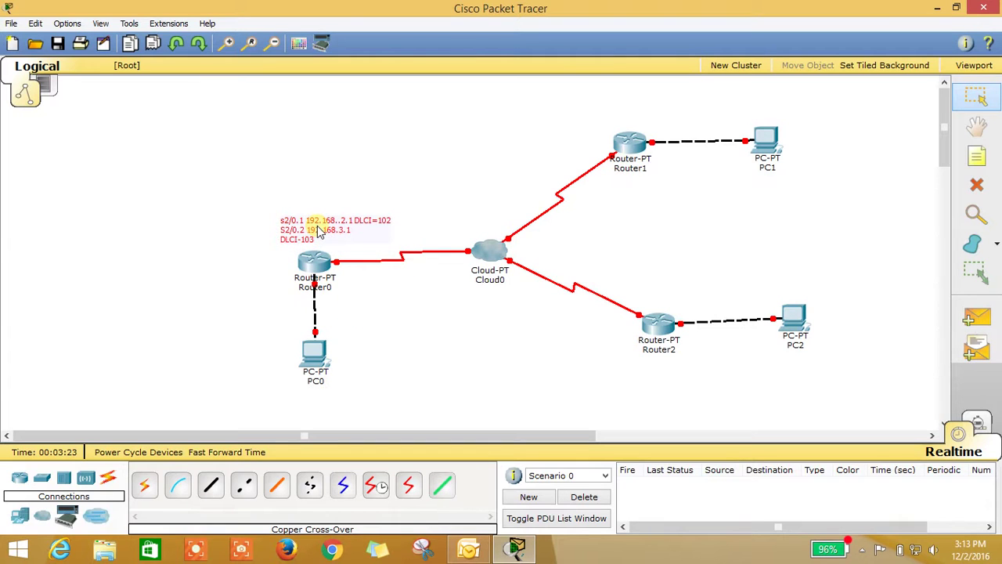
- Place a note above Router1 and enter "S2/0.1 192.168.2.2 DLCI=201" as its first line
click(980, 164)
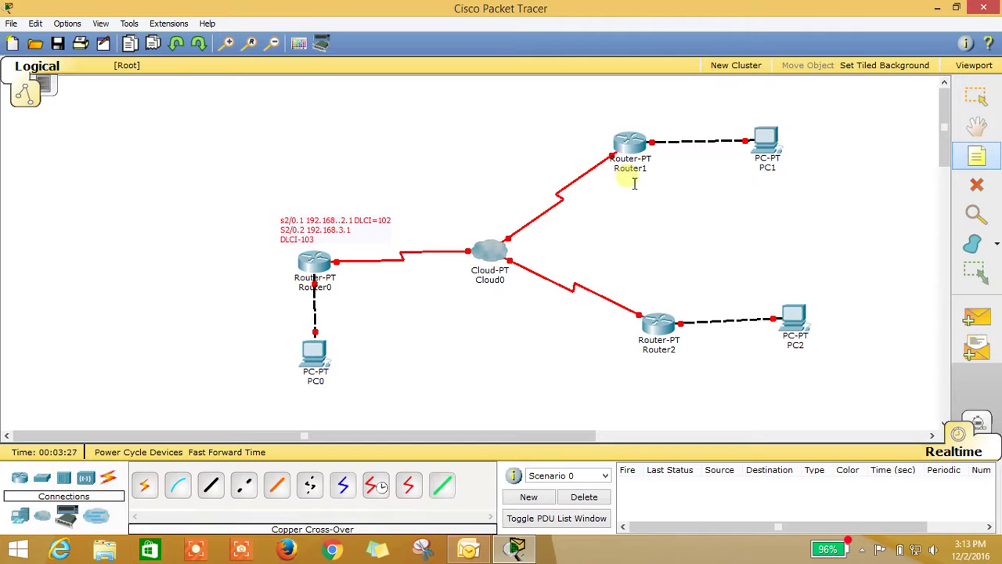
click(548, 102)
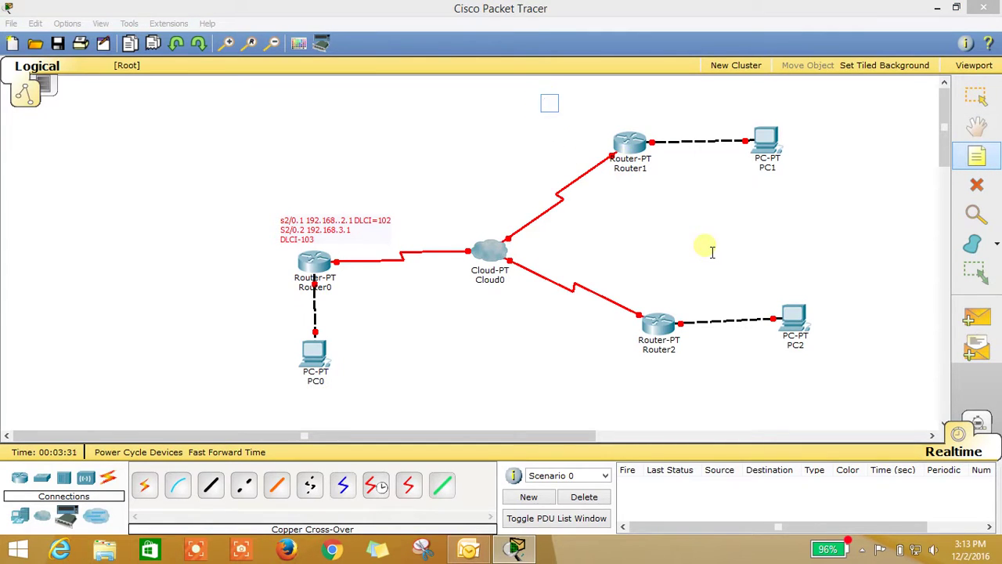
text(S2/0.1)
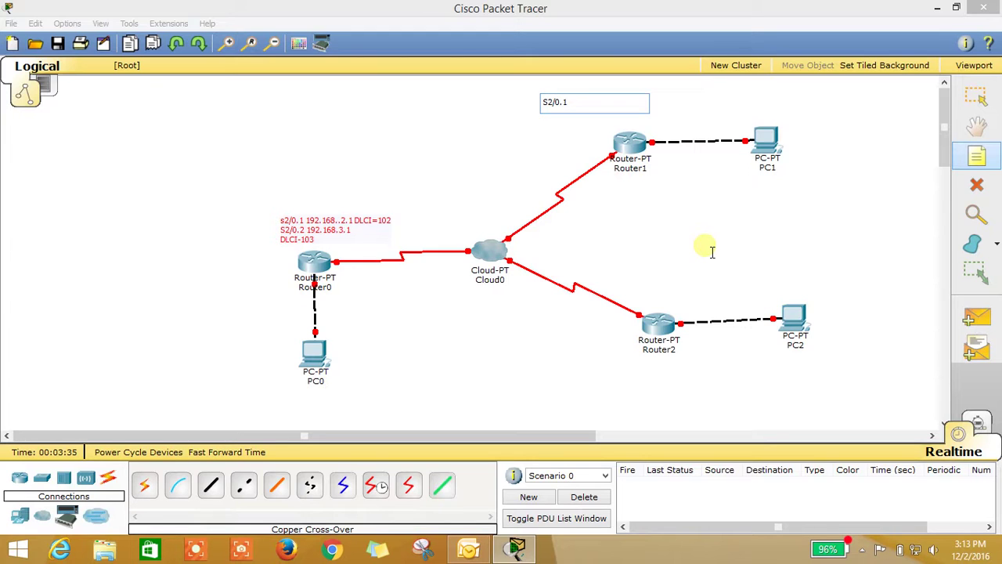
text(2.168.2.2 DLCI=201)
key(Return)
- Add "S2/0.2 192.168.4.1 DLCI=104" to Router1's note and move the note directly above the router icon
text(S2/0)
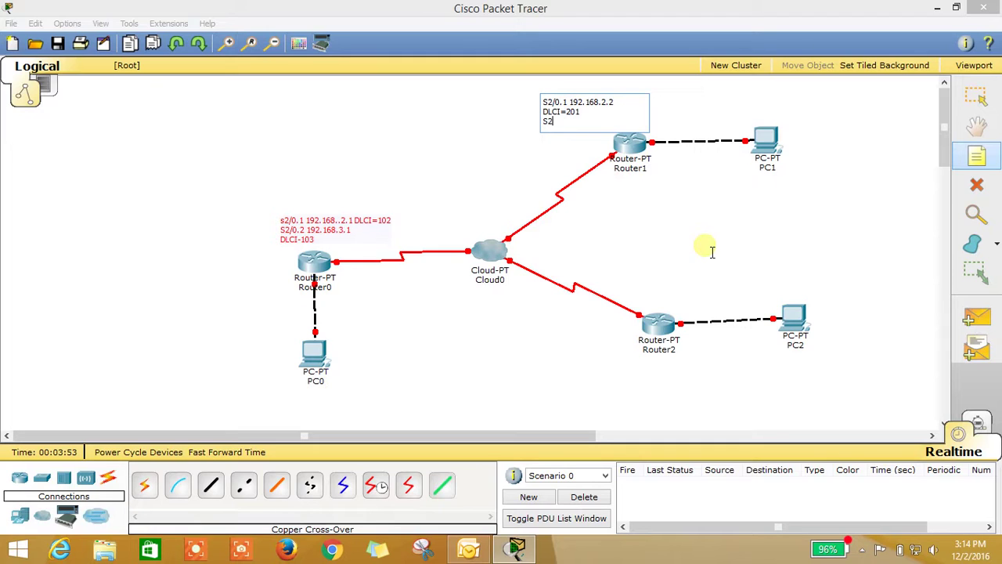
text(.2)
text( 192.168)
text(.4)
text(.1)
text( DLCI)
text(=)
text(104)
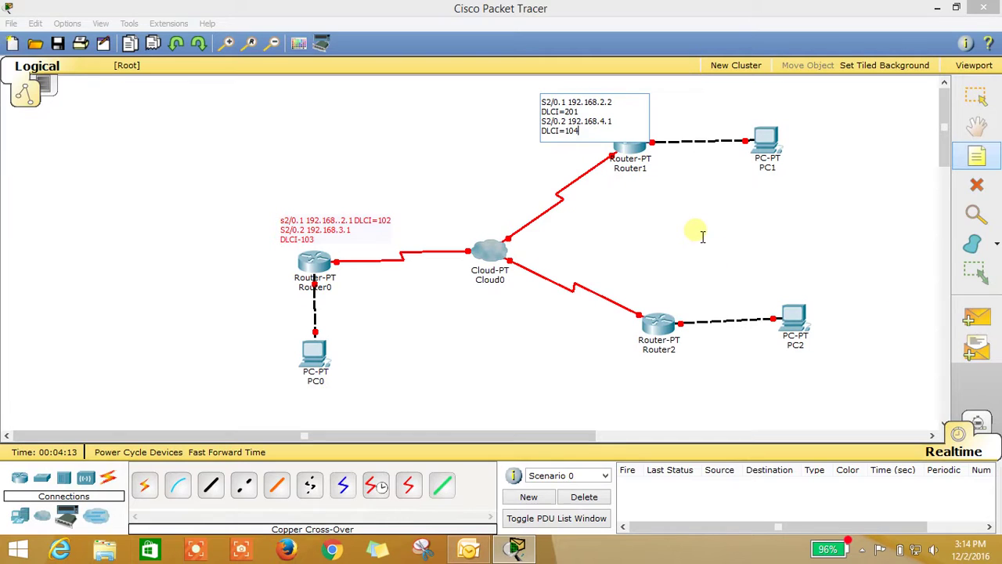
click(700, 235)
drag(616, 109, 640, 122)
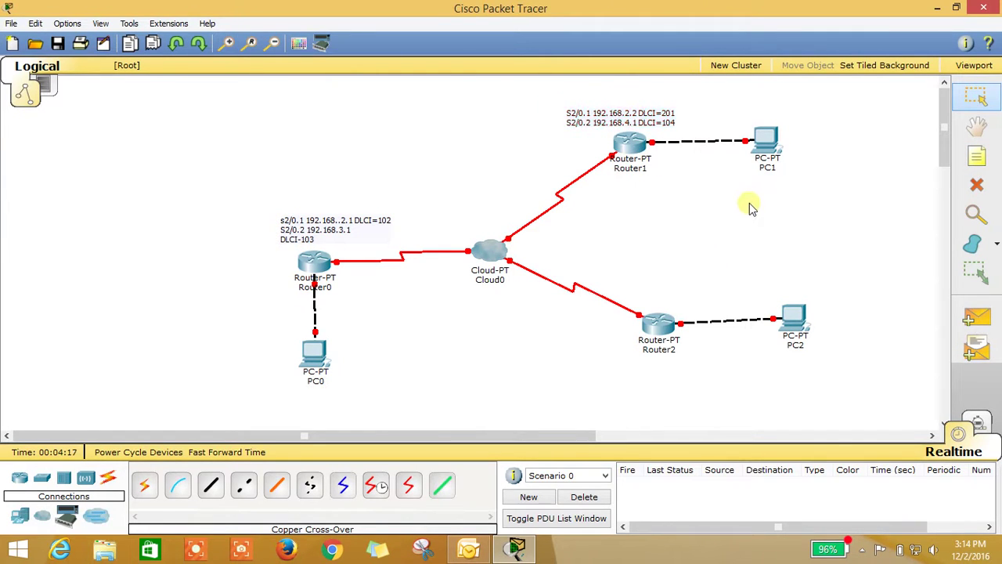
click(976, 157)
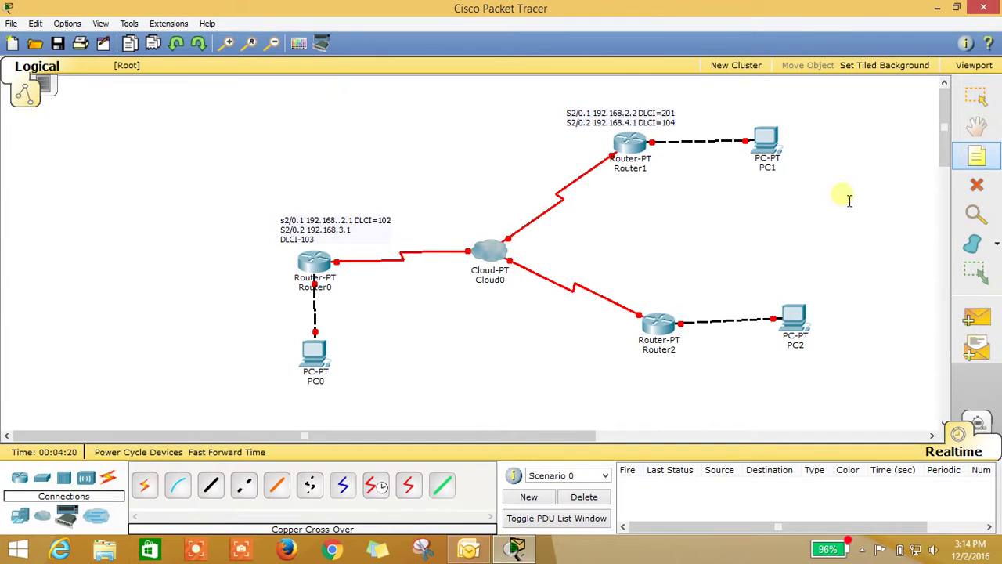
click(655, 298)
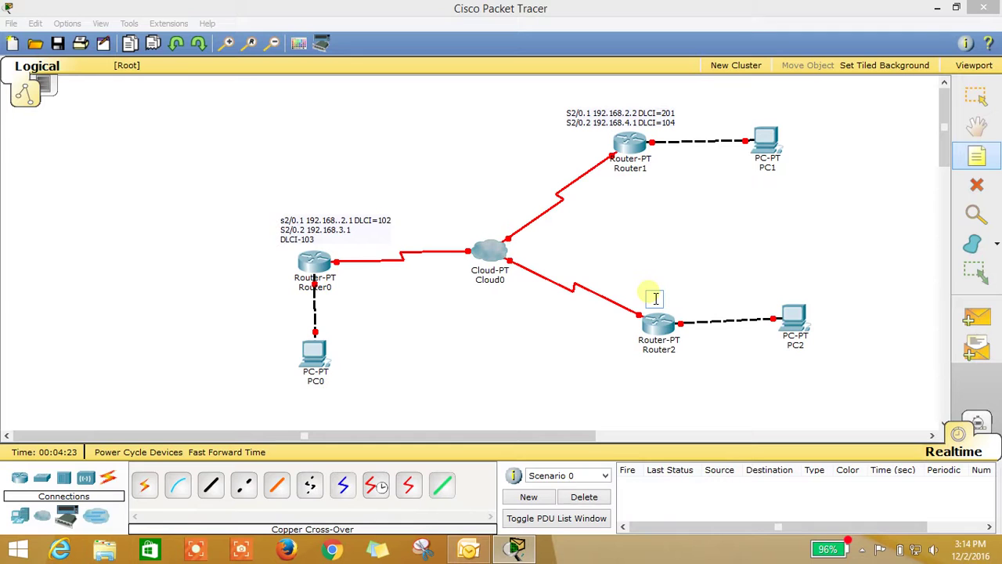
key(Escape)
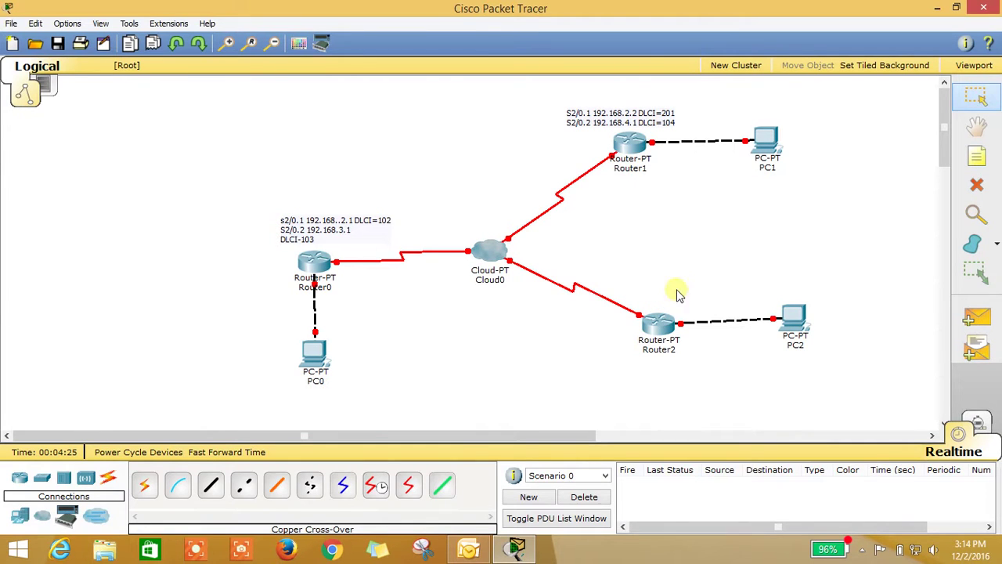
click(976, 317)
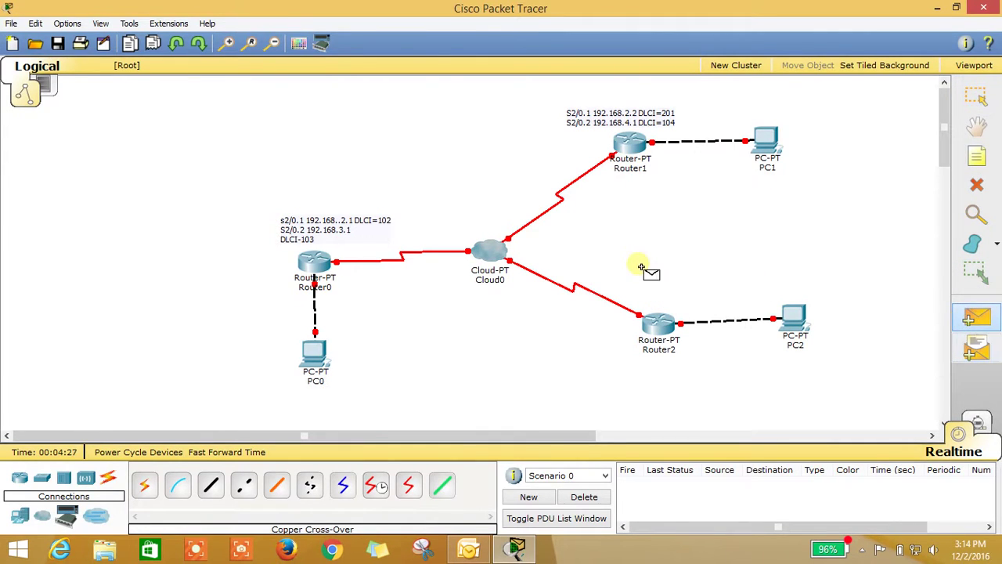
- Place a note above Router2 and enter "S2/0.1 192.168.4.2 DLCI=401" as its first line
click(979, 157)
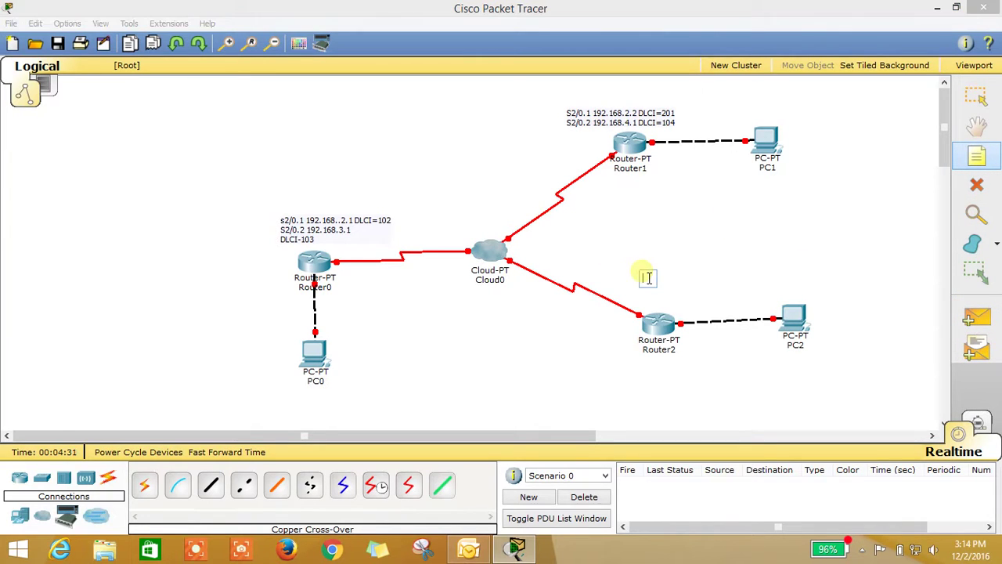
click(648, 278)
text(S2/0.)
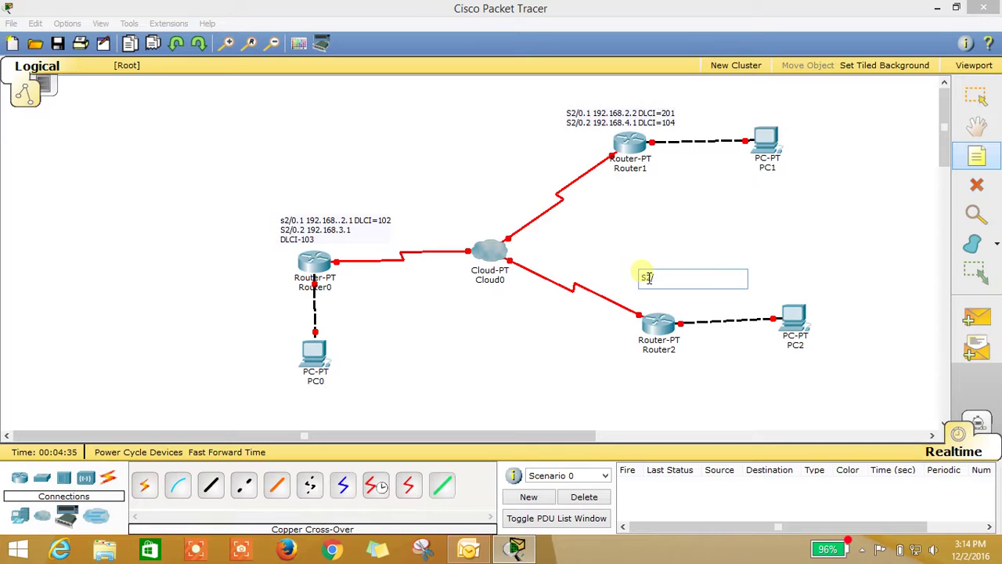
text(1)
text( 192.168)
text(.1.)
key(BackSpace)
key(BackSpace)
text(4.2 DLCI=401)
key(Return)
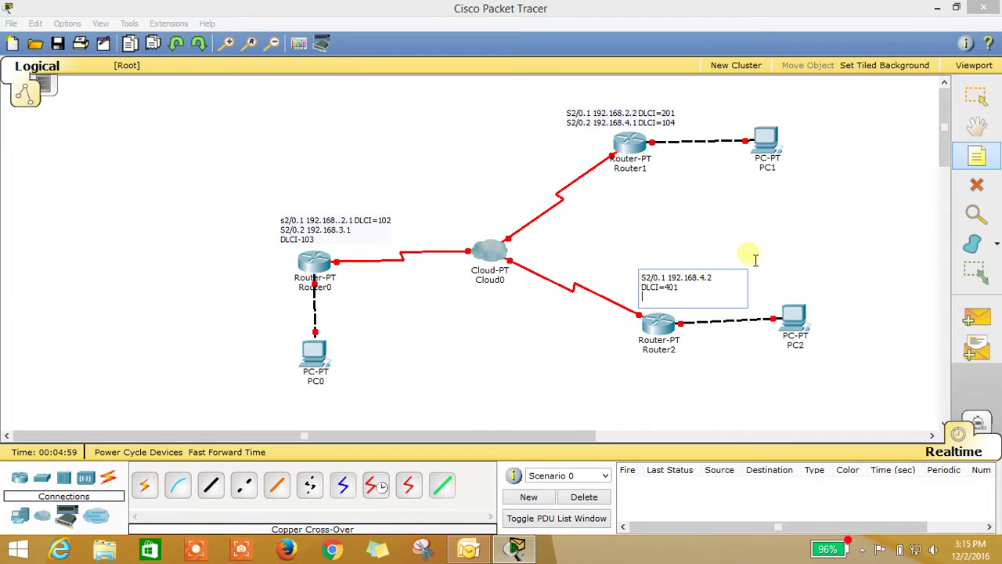
- Add "S2/0.2 192.168.3.2 DLCI=3.1" to Router2's note and position the note just above the router icon
text(S2/0.2 192.168.3.2 D)
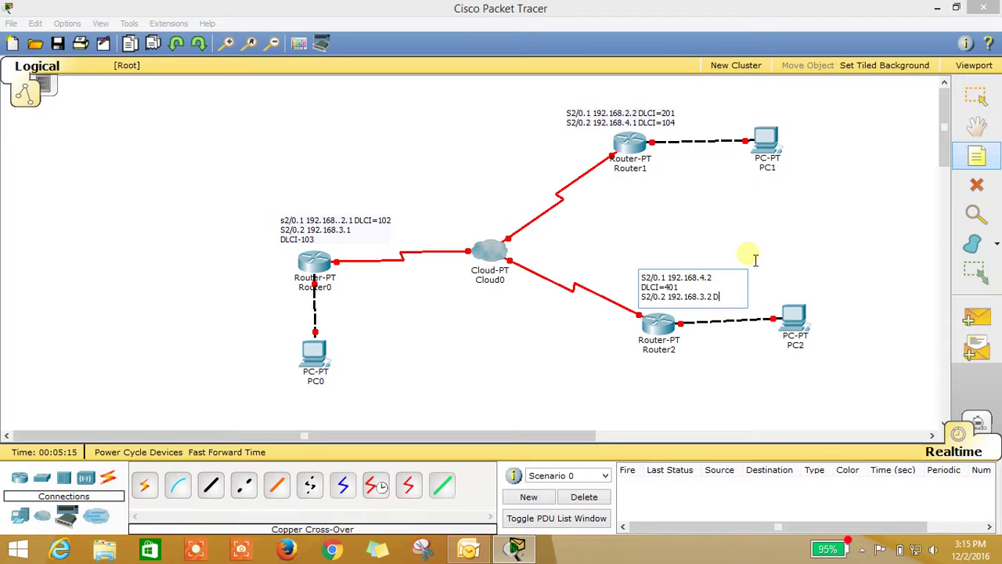
text(LCI=3.1)
key(Return)
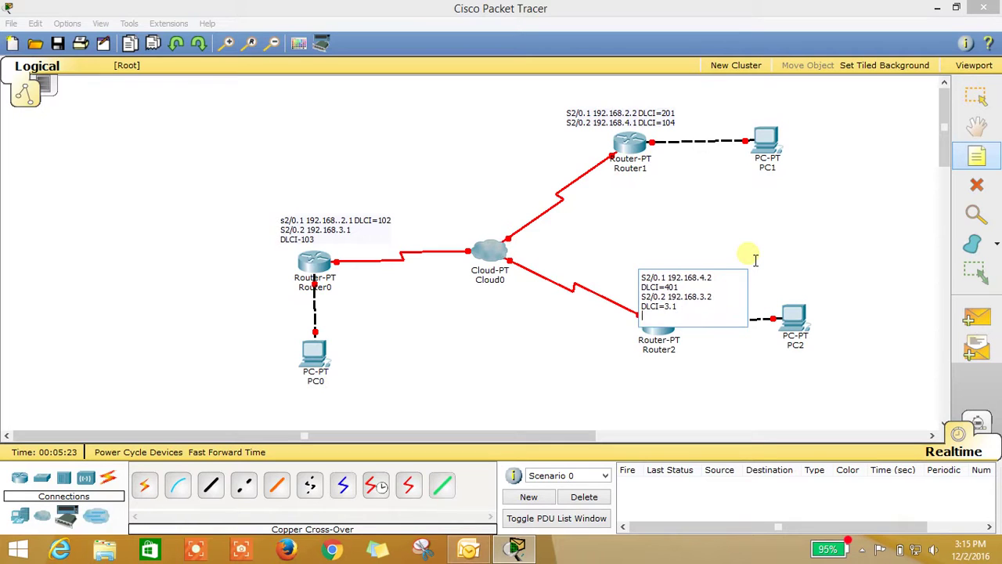
click(772, 392)
drag(726, 287, 732, 298)
click(737, 346)
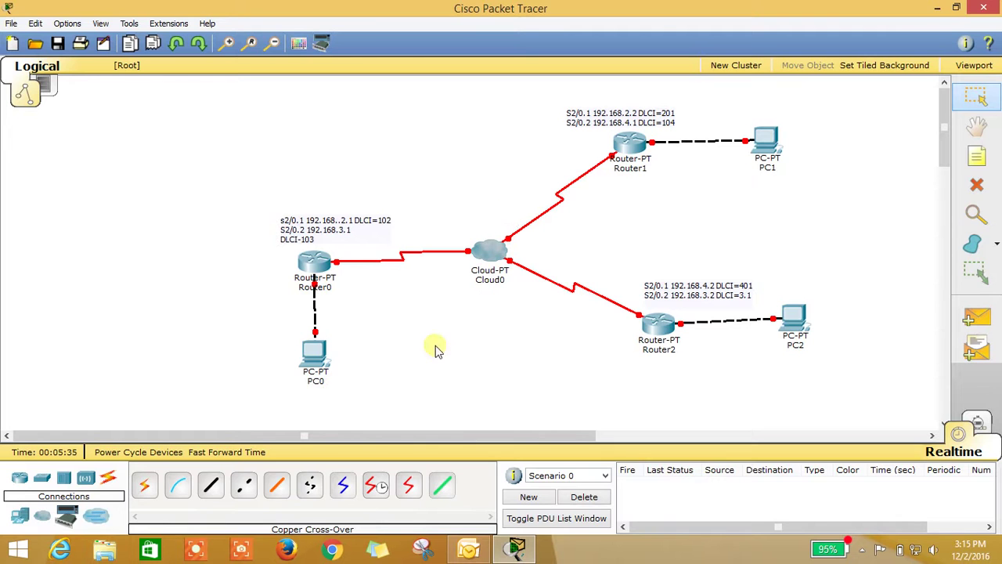
- Open Router0's command line in a maximized window and answer no to the initial configuration dialog
click(313, 266)
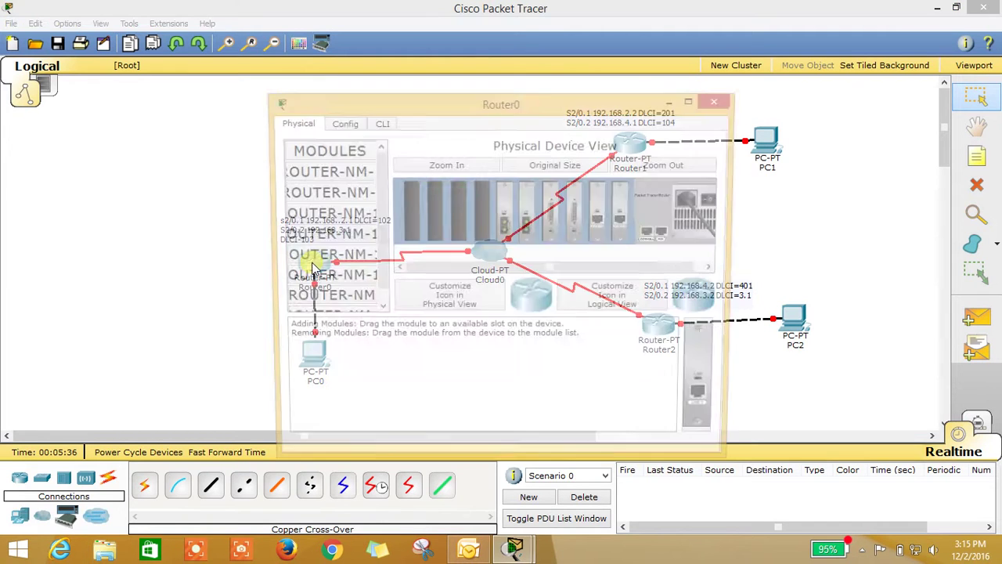
click(380, 123)
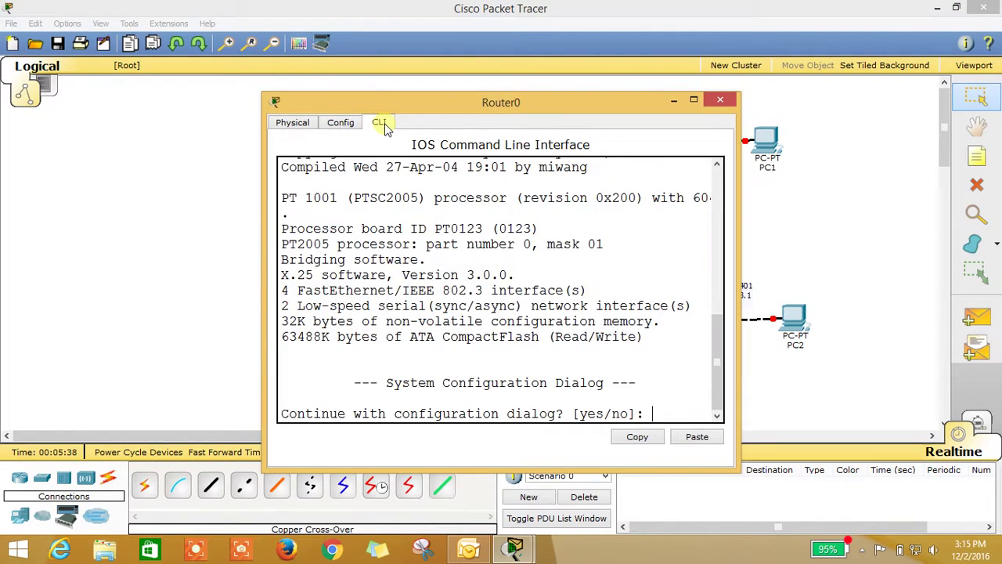
double_click(444, 107)
key(Return)
key(Return)
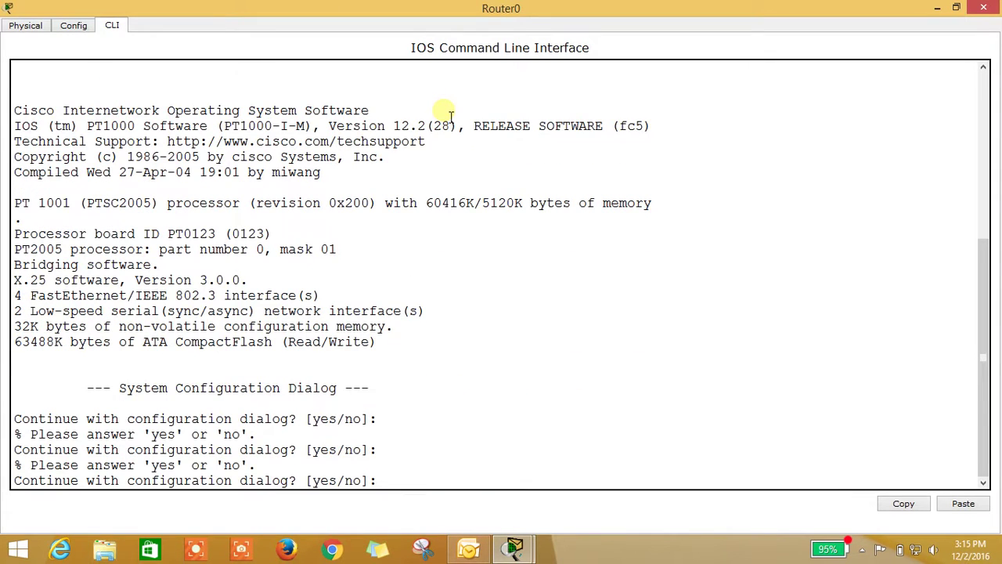
text(no)
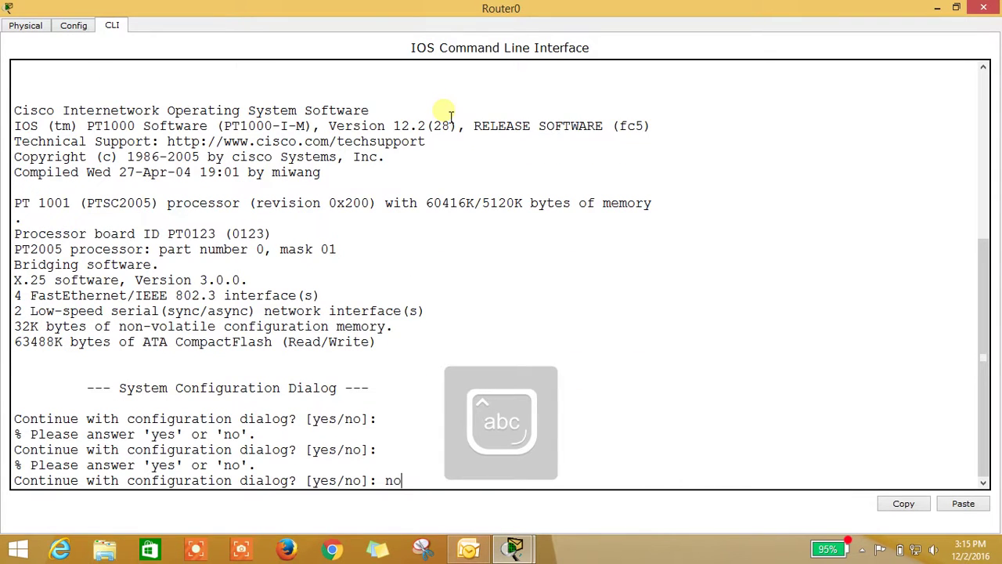
key(Return)
key(Return)
key(Return)
- Enter privileged mode and global configuration mode on Router0 with ena and conf t
text(ena)
key(Return)
text(conf t)
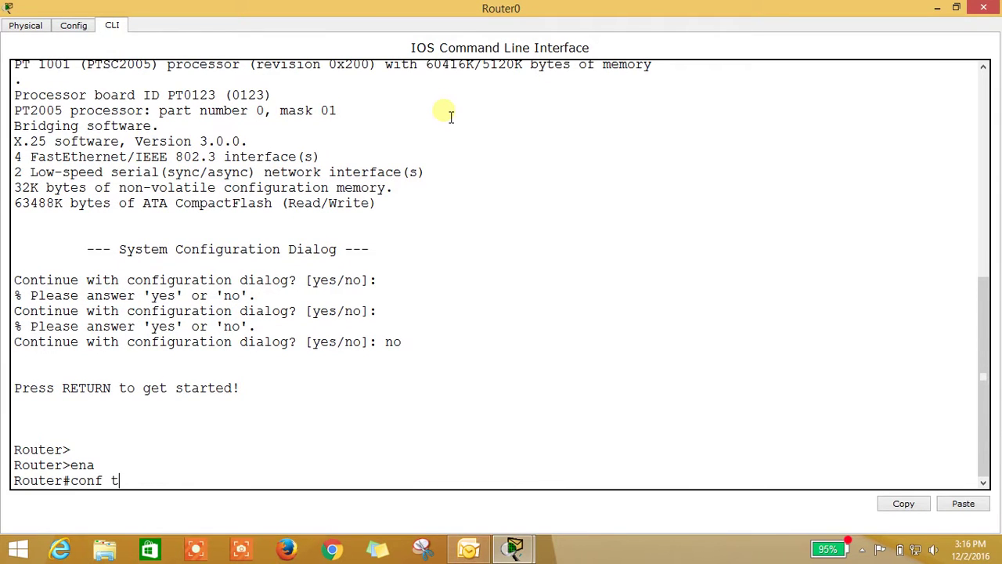
key(Return)
- Select interface f0/0 on Router0 and assign it IP address 192.168.1.1 with mask 255.255.255.0
text(int s)
key(BackSpace)
text(f0/0)
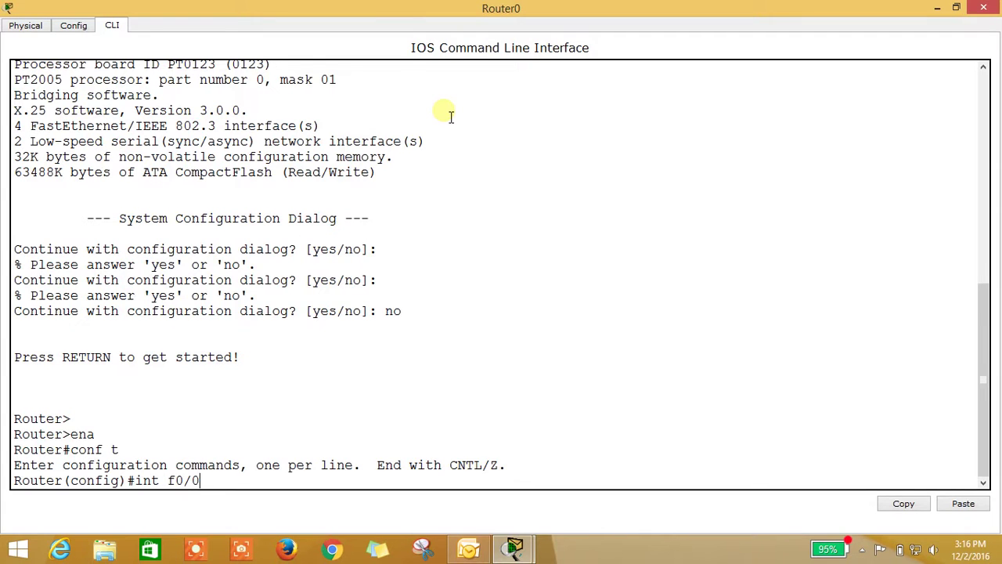
key(Return)
text(ip a)
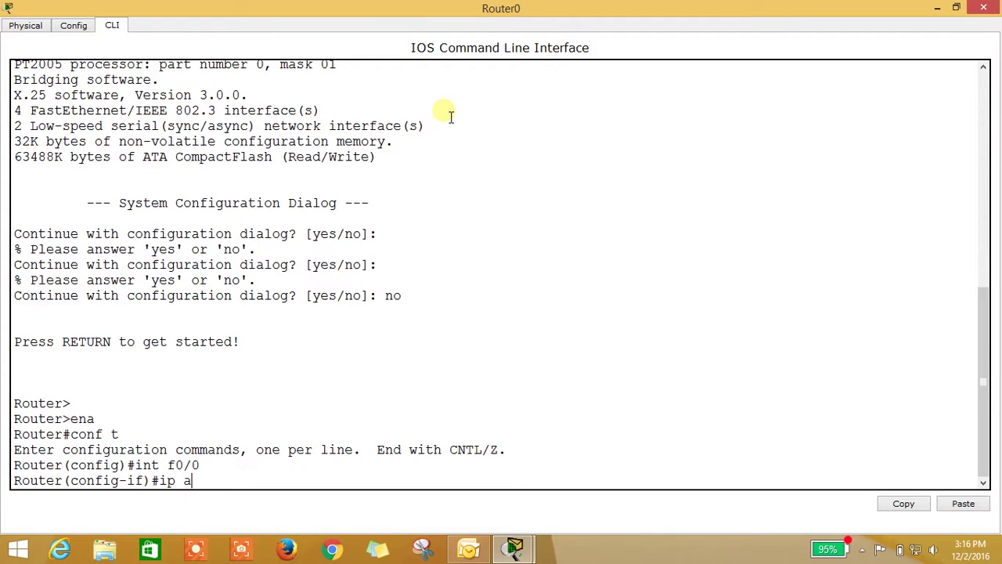
text(dd 192.168.1.1 25)
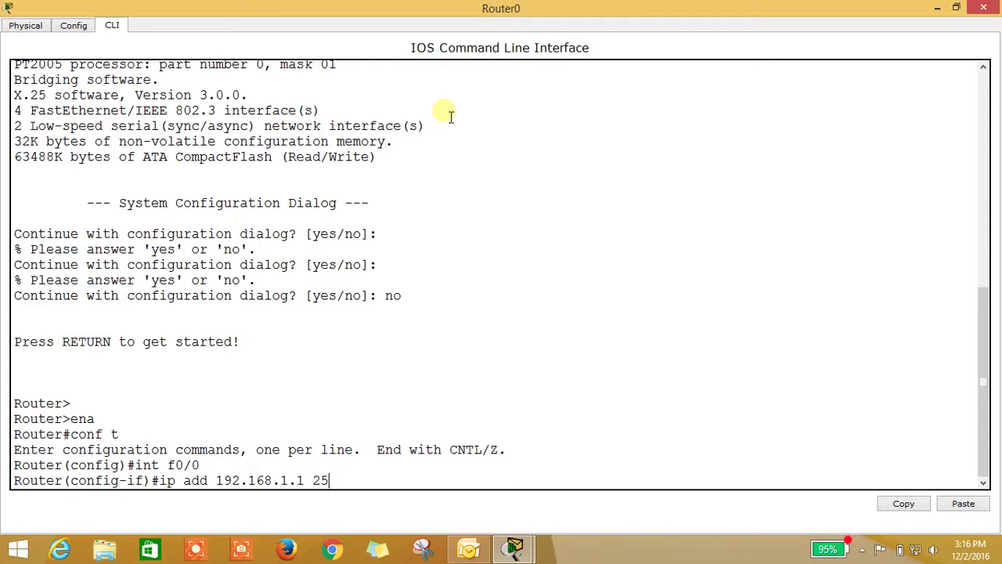
text(5.255.255.0)
key(Return)
- Enable f0/0 on Router0 with no sh and exit to global configuration mode
text(no sh)
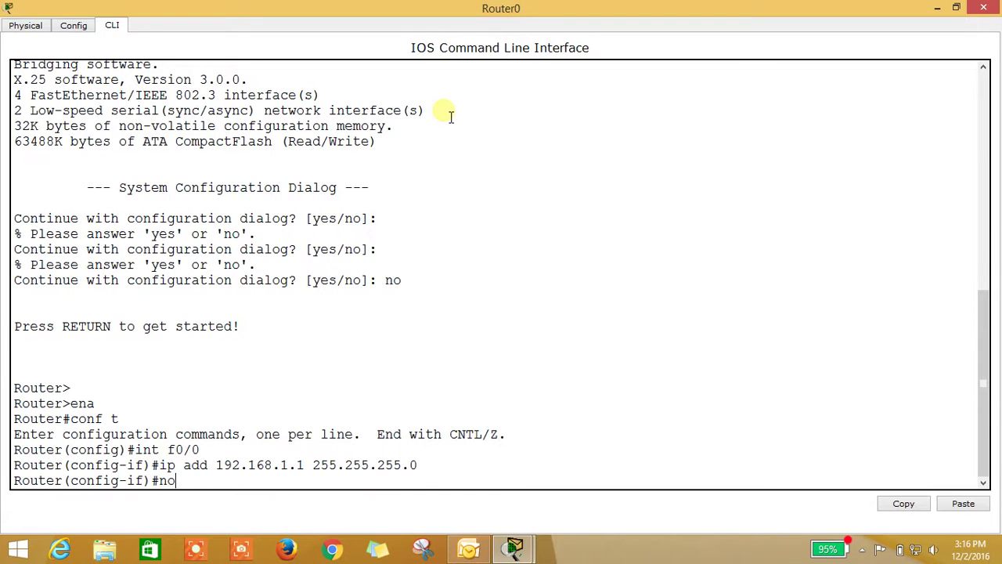
key(Return)
text(exit)
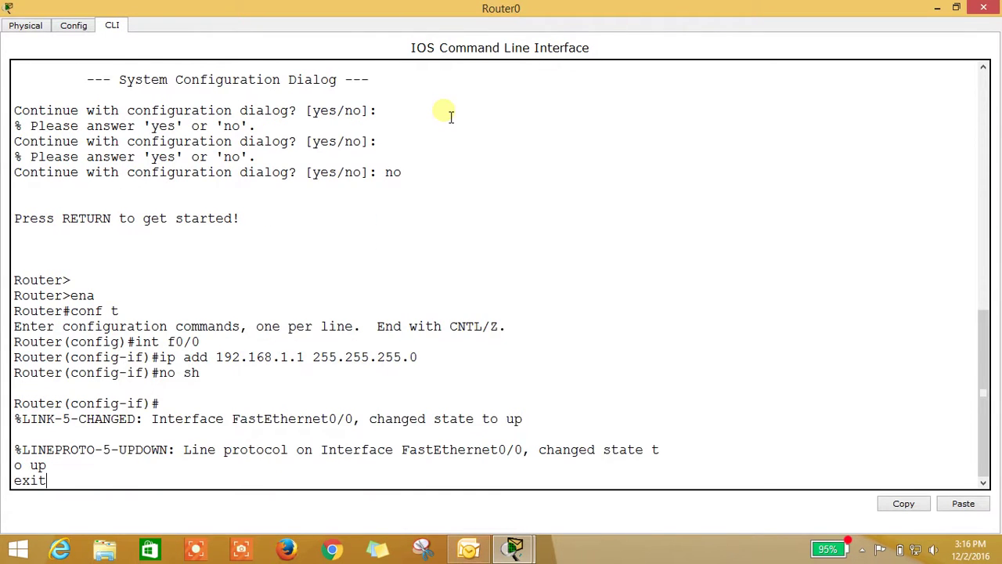
key(Return)
key(Return)
- On Router0's interface s2/0, set the clock rate to 64000 and the encapsulation to frame-relay
text(int s)
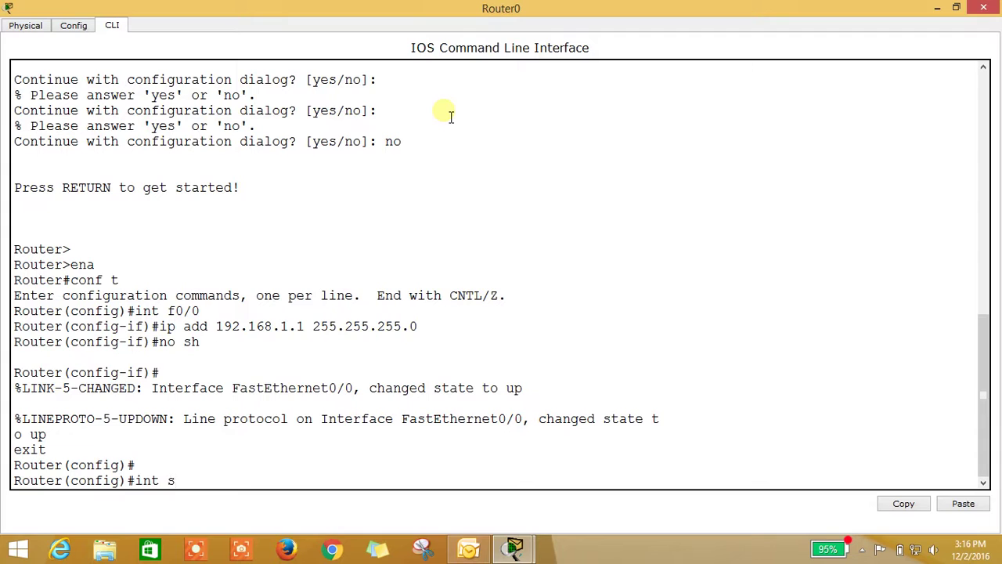
text(2/0)
key(Return)
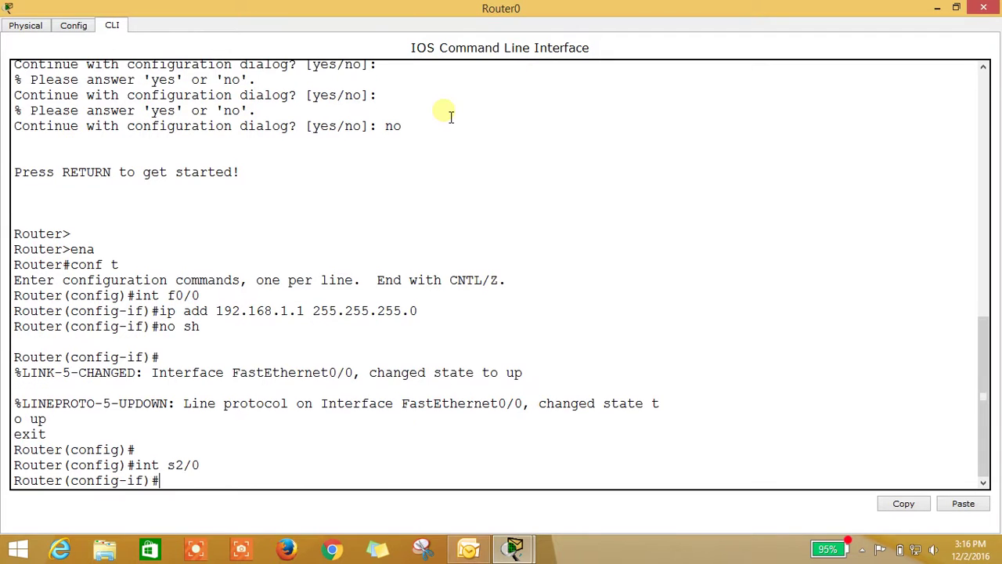
text(clock rate 64000)
key(Return)
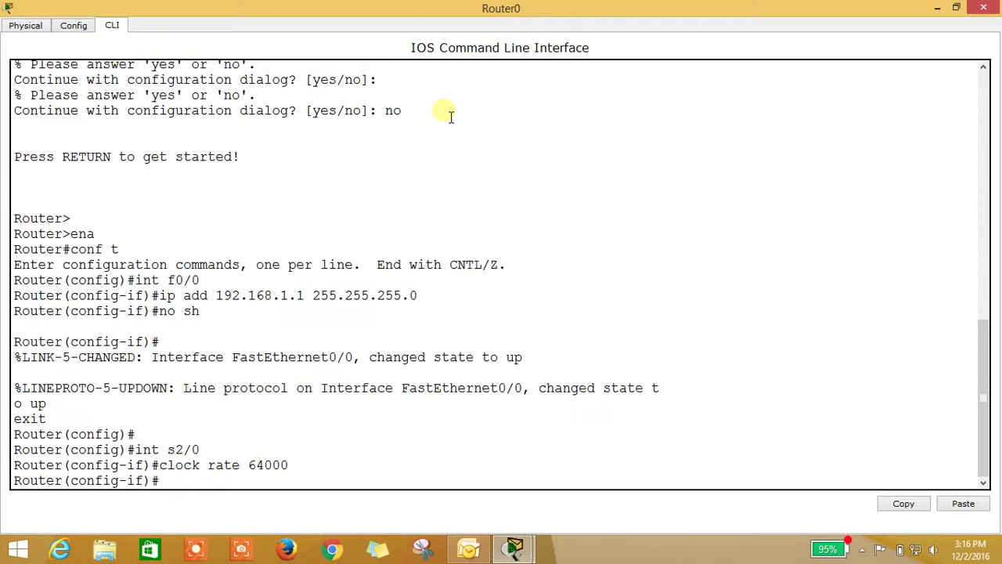
text(enc frame-relay)
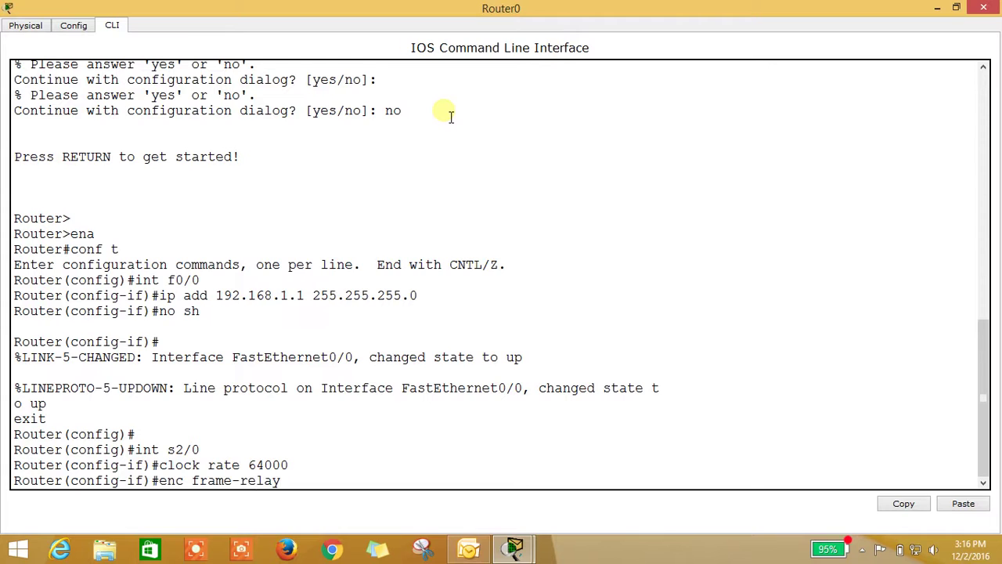
key(Return)
- Set the Frame Relay LMI type of Router0's s2/0 to q933a with frame-relay lmi-type
text(frame-relay)
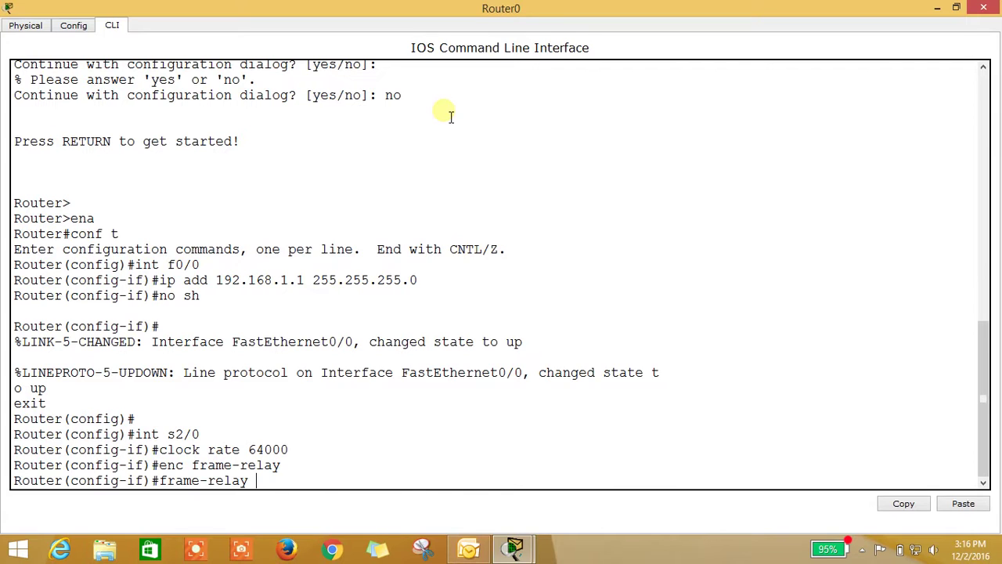
text(d)
key(BackSpace)
text(lmi-type q933a)
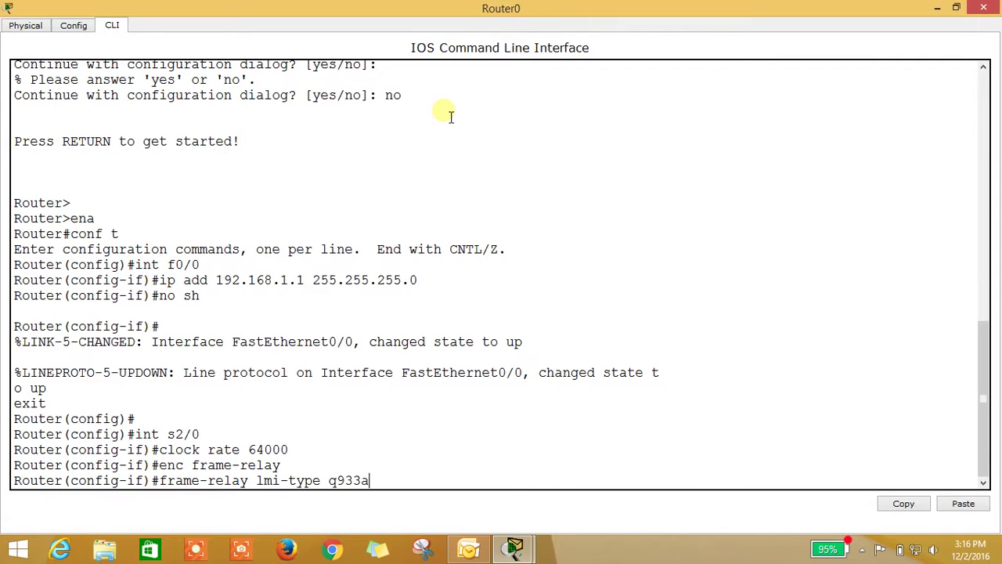
key(Return)
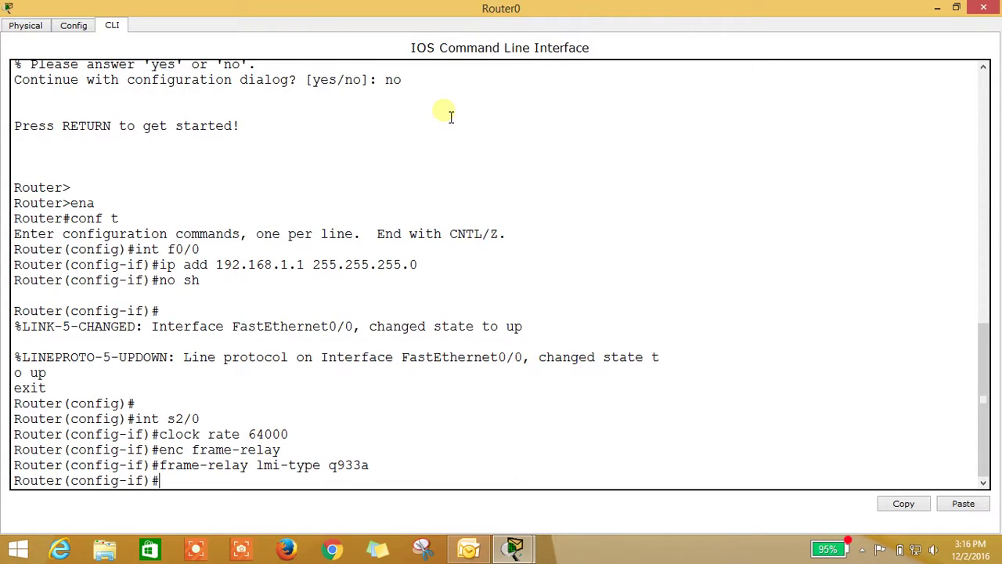
- Enable s2/0 on Router0 with no sh and exit to global configuration mode
text(no sh)
key(Return)
text(exit)
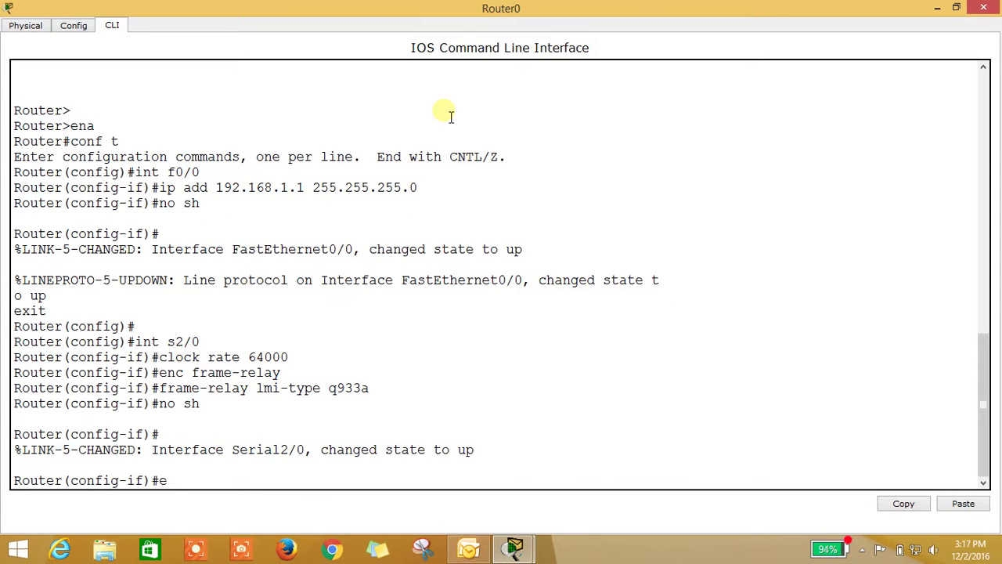
key(Return)
key(Return)
- Create point-to-point subinterface s2/0.1 on Router0 and assign it 192.168.2.1 with mask 255.255.255.0
text(int)
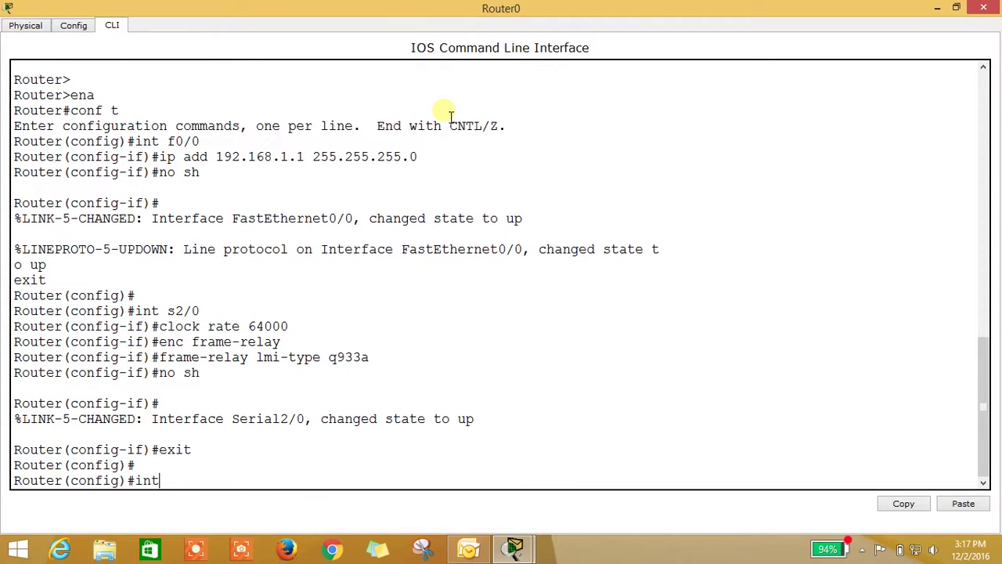
text( s2/0.1 point-)
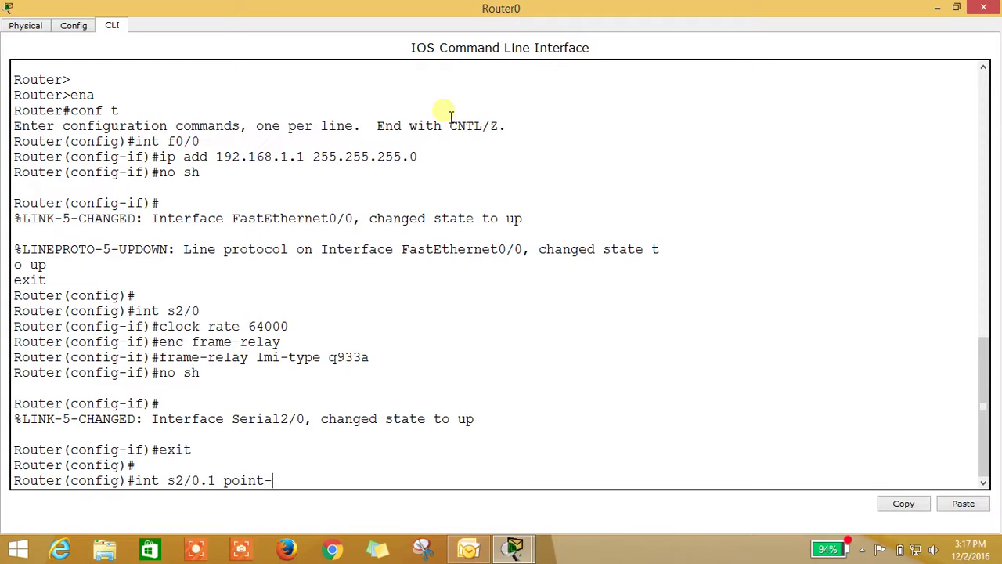
key(BackSpace)
key(BackSpace)
text(t-to-point)
key(Return)
key(Return)
text(ip add )
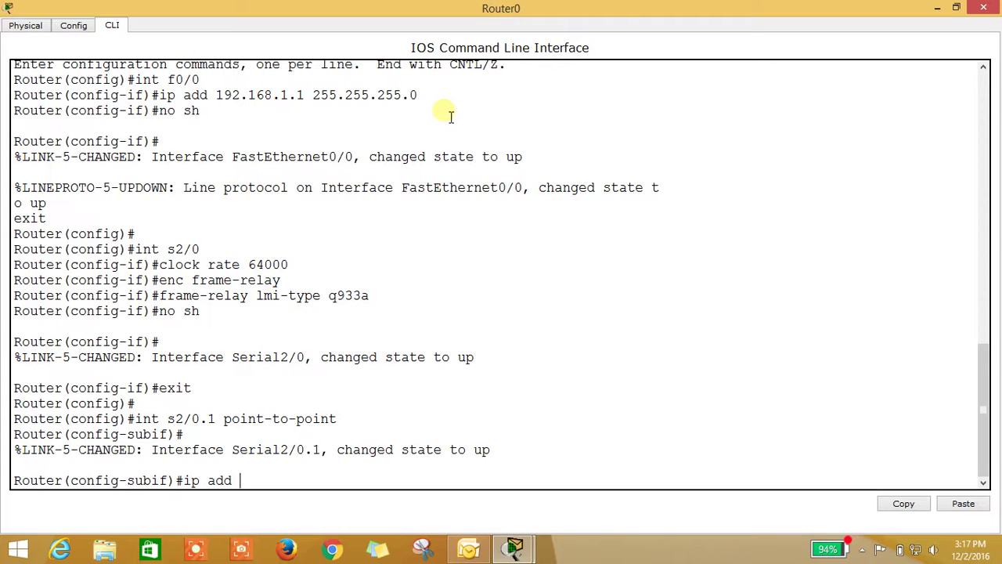
text(192.168.2.1 255.25)
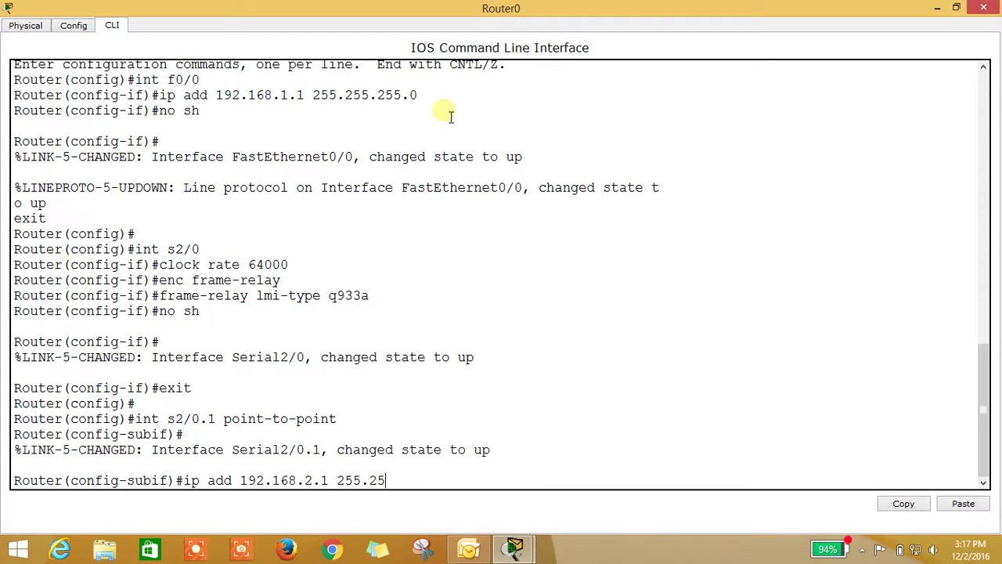
text(5.255.0)
key(Return)
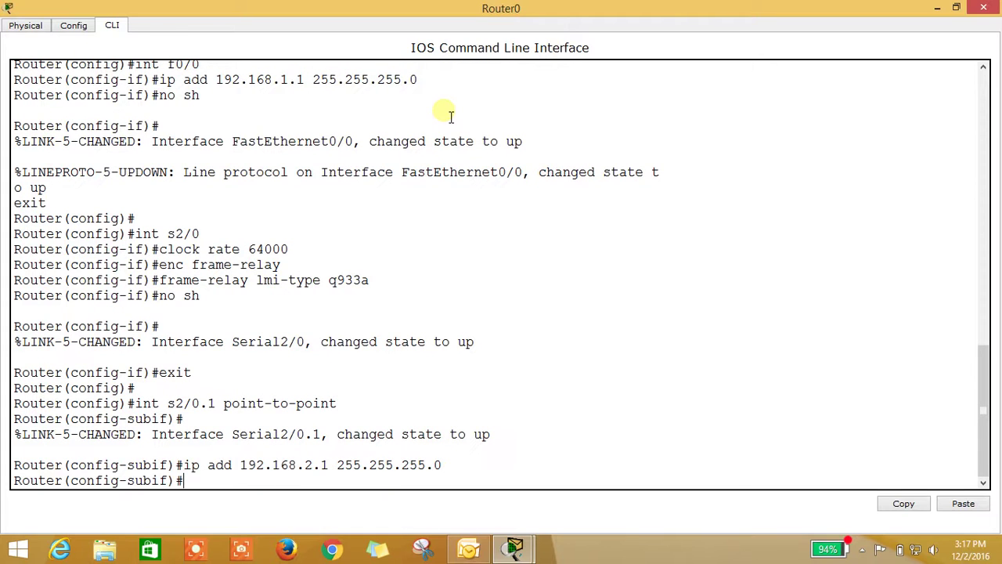
- Assign s2/0.1 the Frame Relay interface-dlci 102, then enable the subinterface and exit it
text(frame-relay inte)
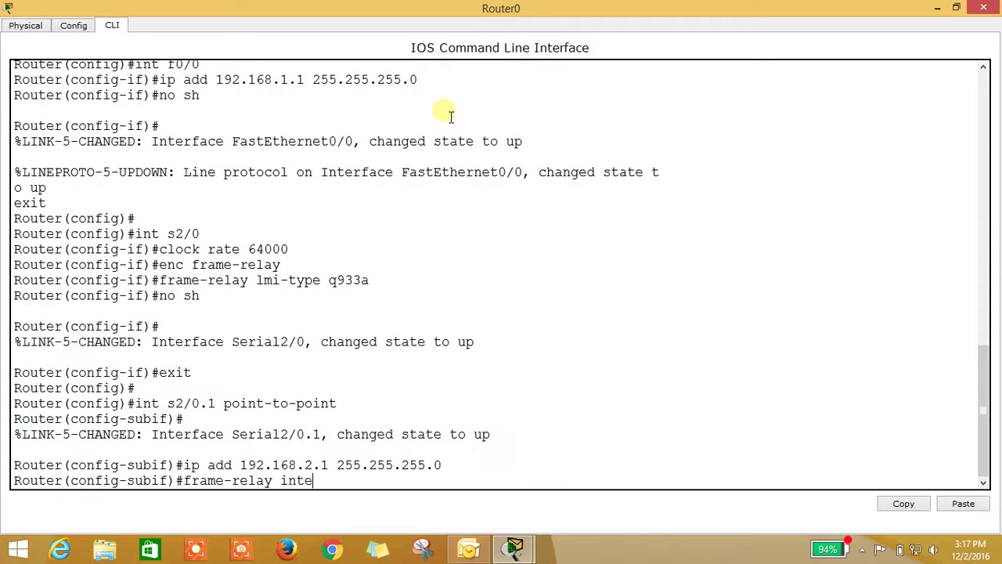
text(rface-dlci 102)
key(Return)
text(no sh)
key(Return)
text(exit)
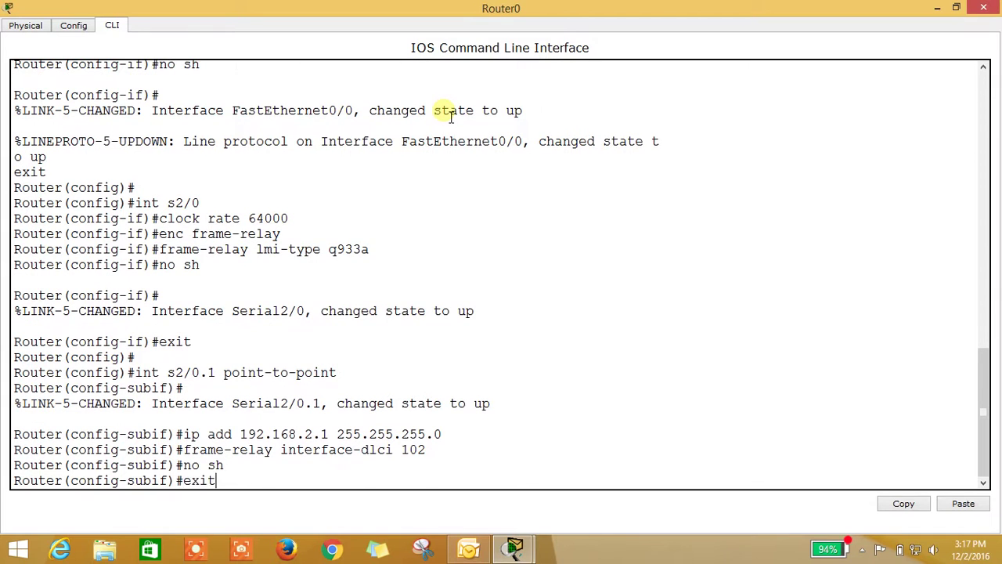
key(Return)
- Create point-to-point subinterface s2/0.2 on Router0 and assign it 192.168.3.1 with mask 255.255.255.0
text(int s)
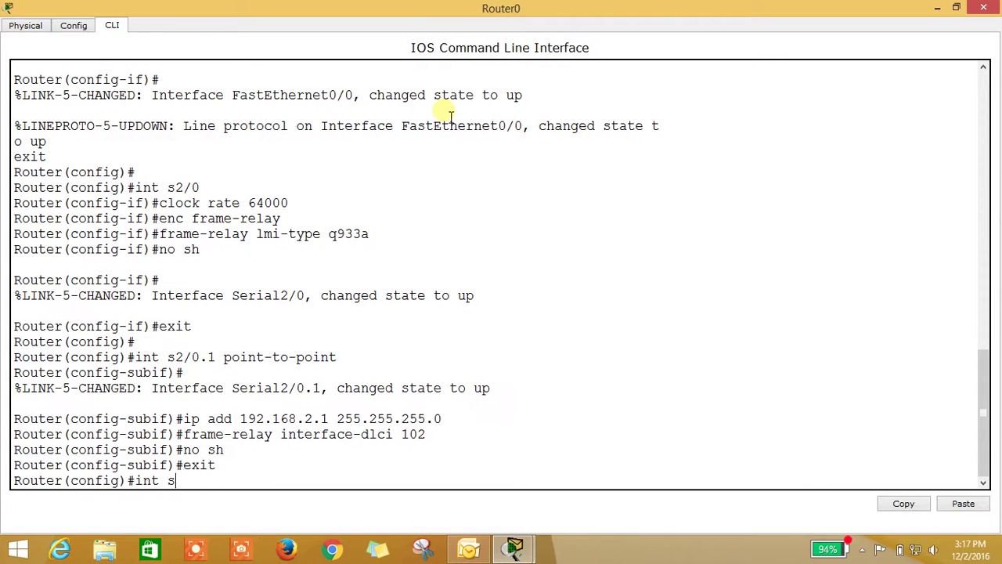
text(2/0.2 point-to-point)
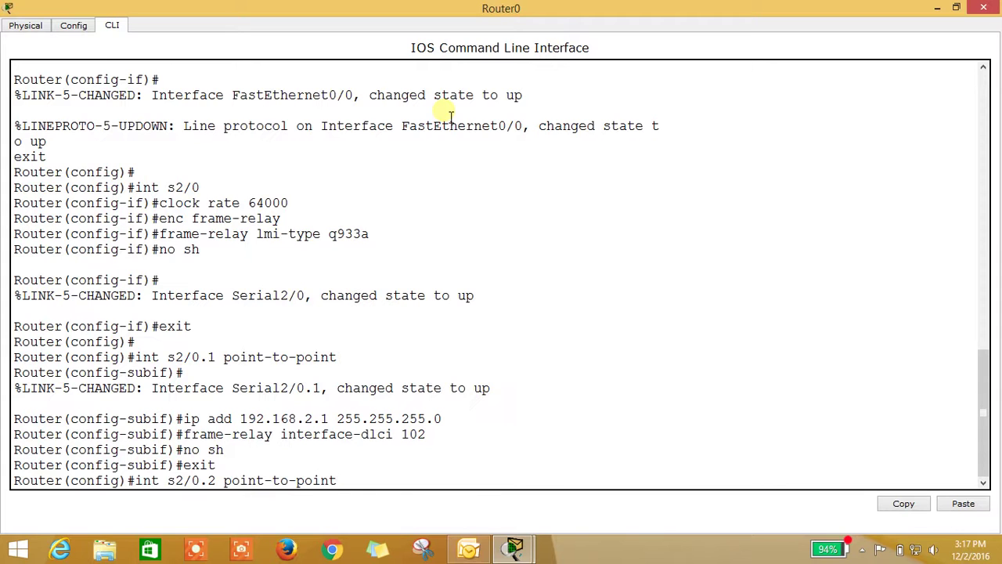
key(Return)
key(Return)
text(ip)
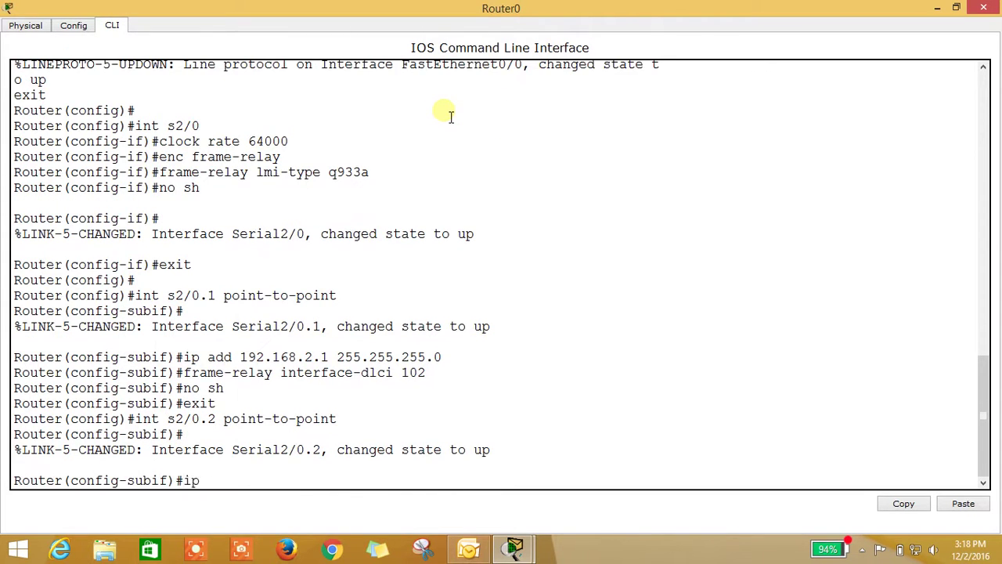
text( add 192.168.3.1 255.255.255.0)
key(Return)
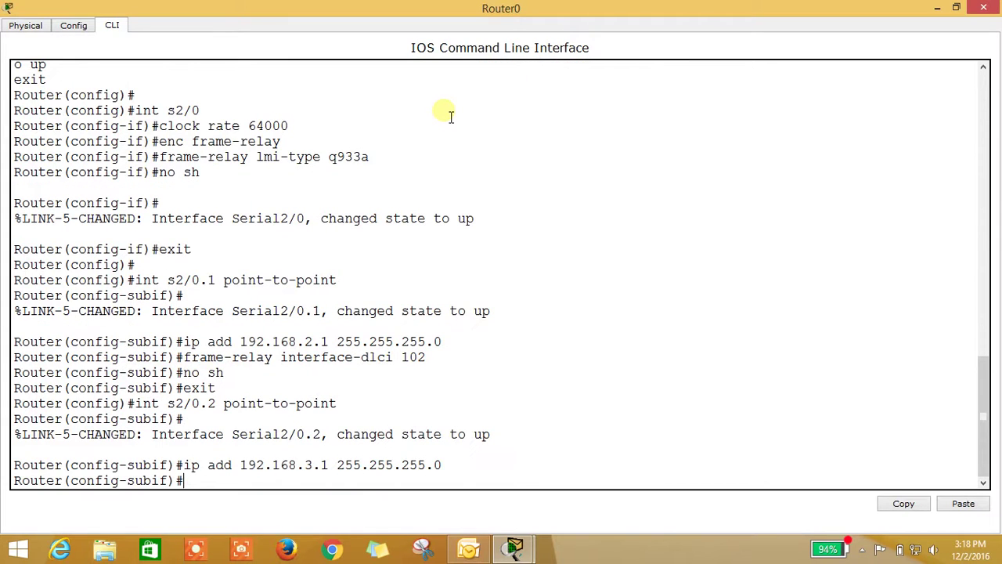
- Assign s2/0.2 the Frame Relay interface-dlci 103, then enable the subinterface and exit it
text(frame-relay interface-dl)
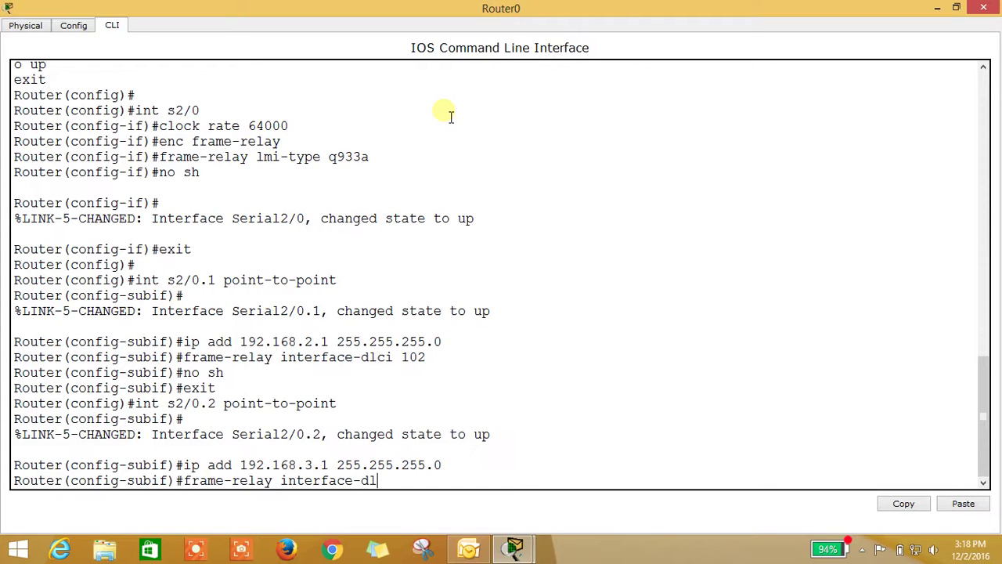
text(ci 103)
key(Return)
text(no sh)
key(Return)
text(exit)
key(Return)
key(Return)
- Start RIP routing on Router0 with router rip and add network 192.168.1.0
text(r)
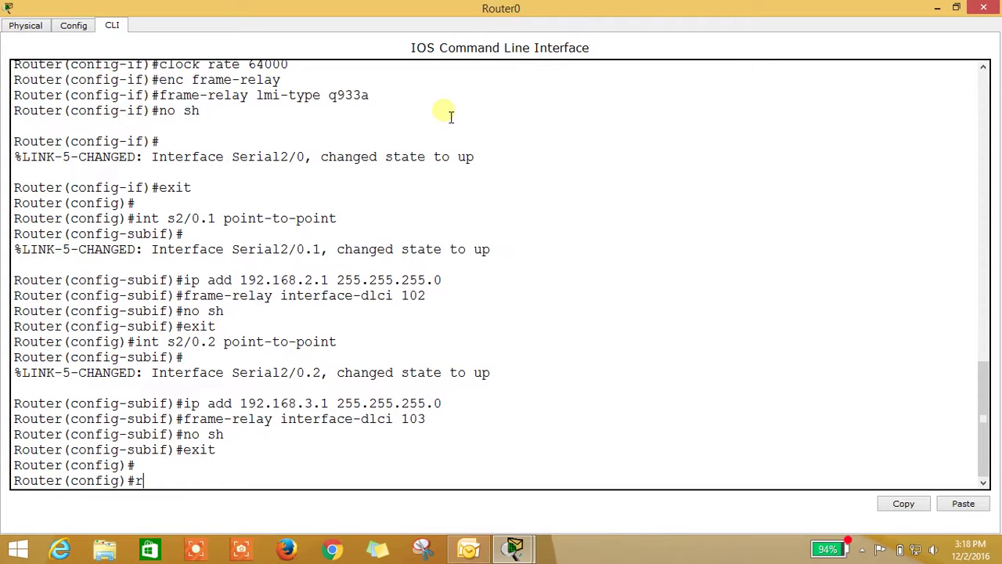
text(outer rip)
key(Return)
text(net 1)
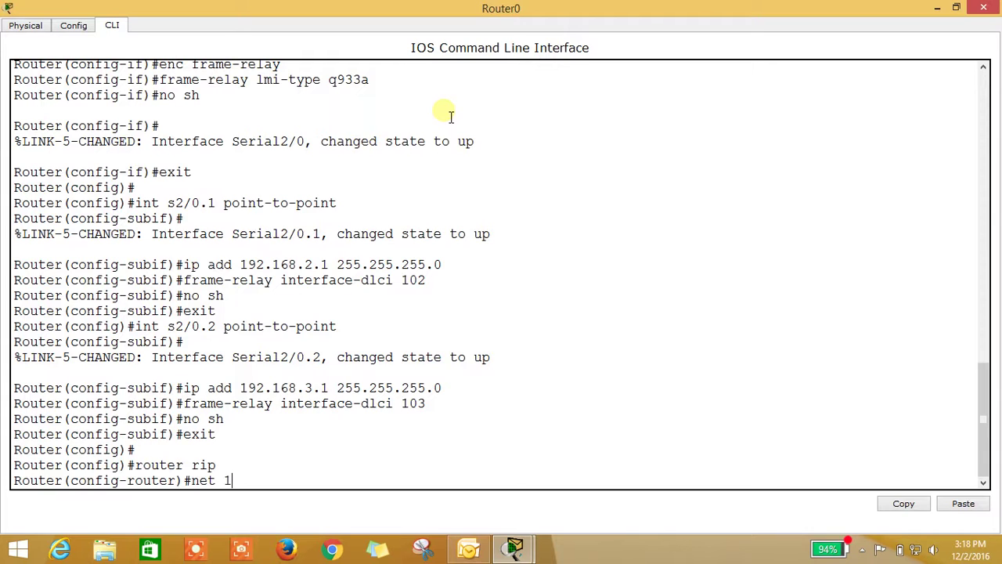
text(92.168.1.0)
key(Return)
- Add networks 192.168.2.0 and 192.168.3.0 to Router0's RIP configuration
text(router rip)
key(Up)
key(BackSpace)
key(BackSpace)
key(BackSpace)
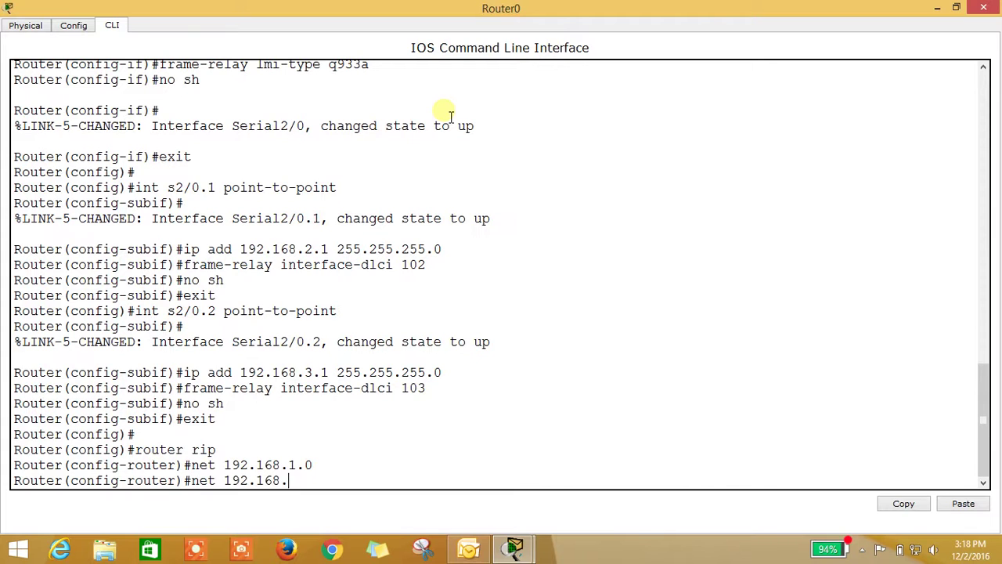
text(2.0)
key(Return)
key(Up)
key(BackSpace)
key(BackSpace)
key(BackSpace)
text(3.0)
key(Return)
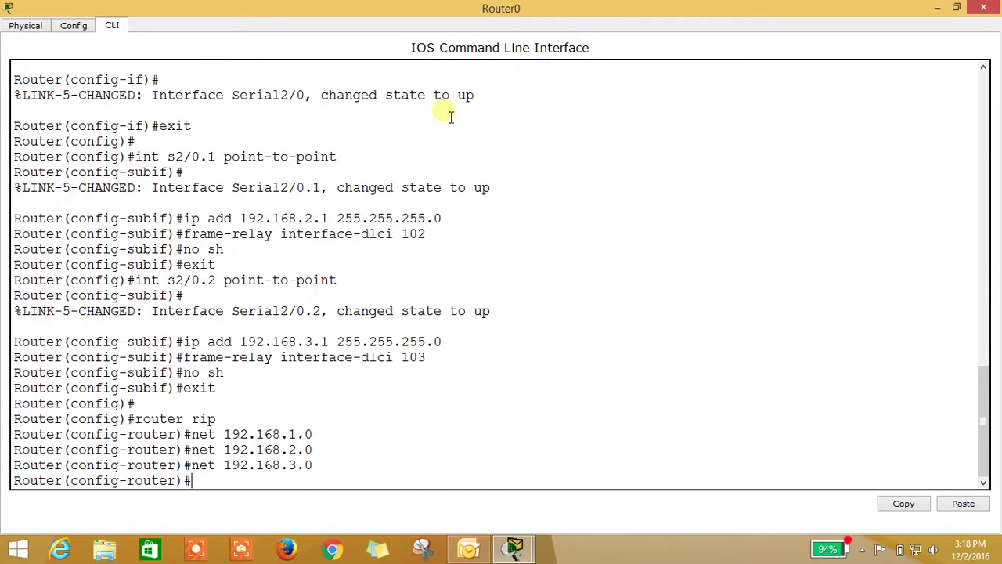
- Leave configuration mode on Router0, save the configuration with wr, and close the router's window
key(ctrl+z)
text(wr)
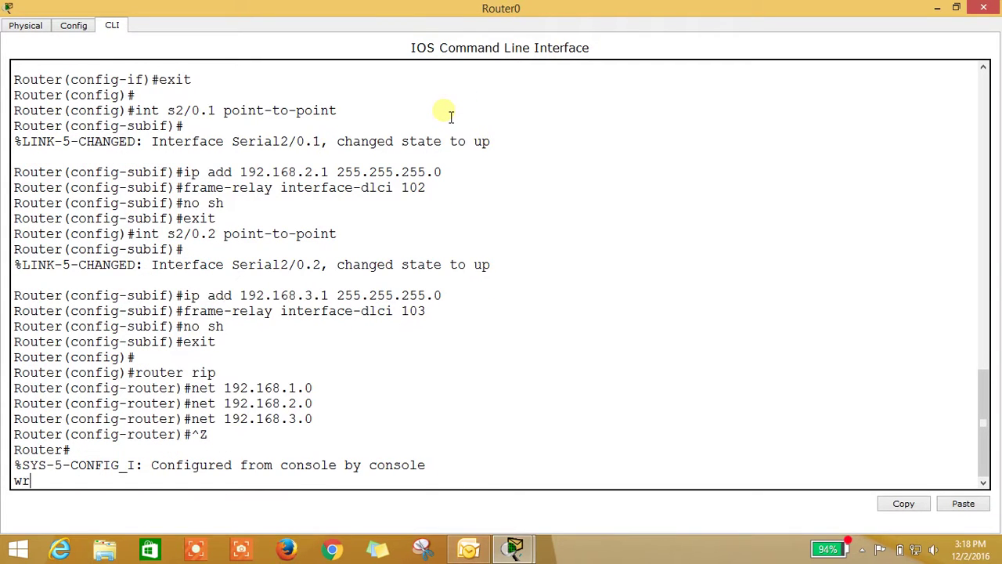
key(Return)
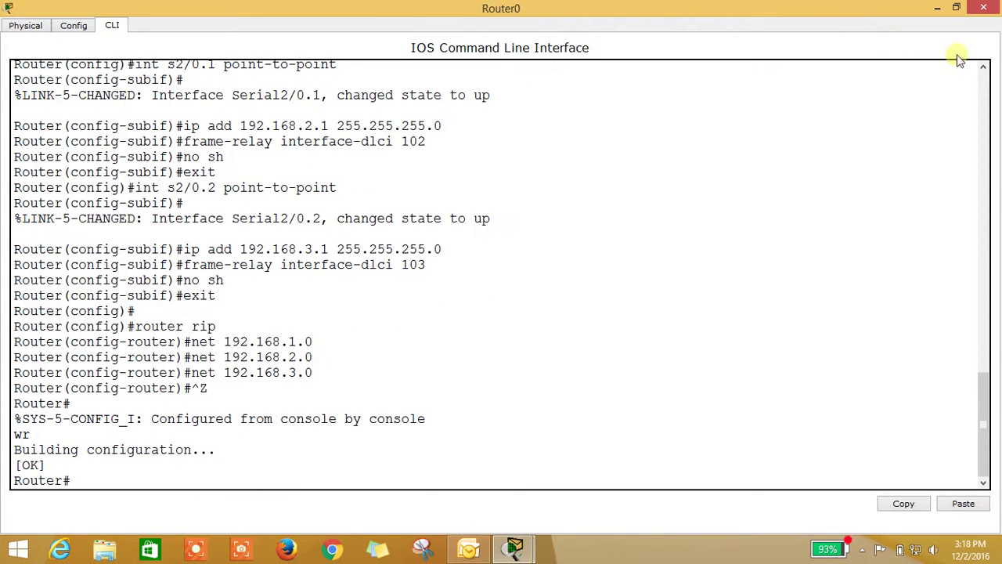
click(985, 9)
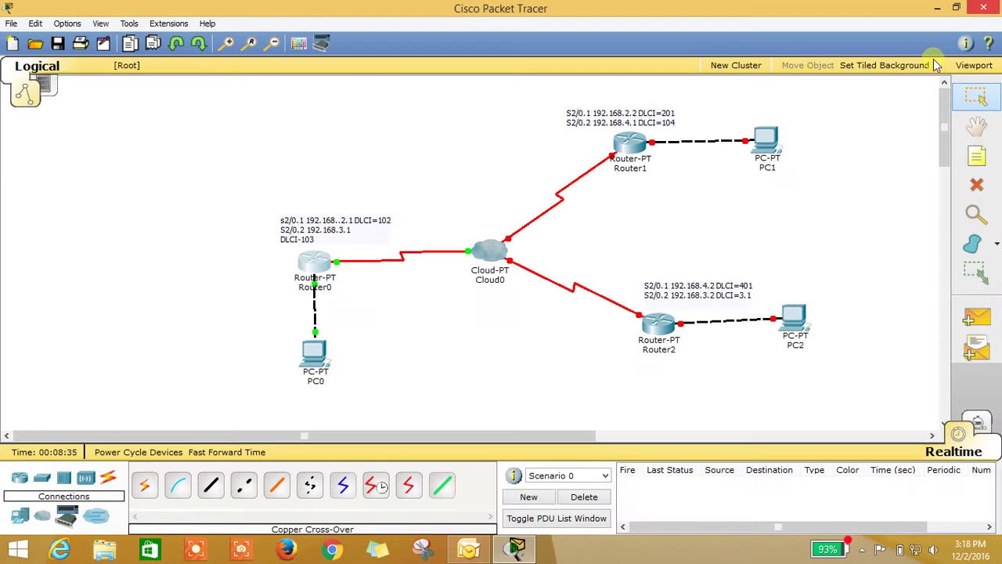
- Open Router1's command line in a maximized window and answer n to the initial configuration dialog
click(630, 143)
click(380, 123)
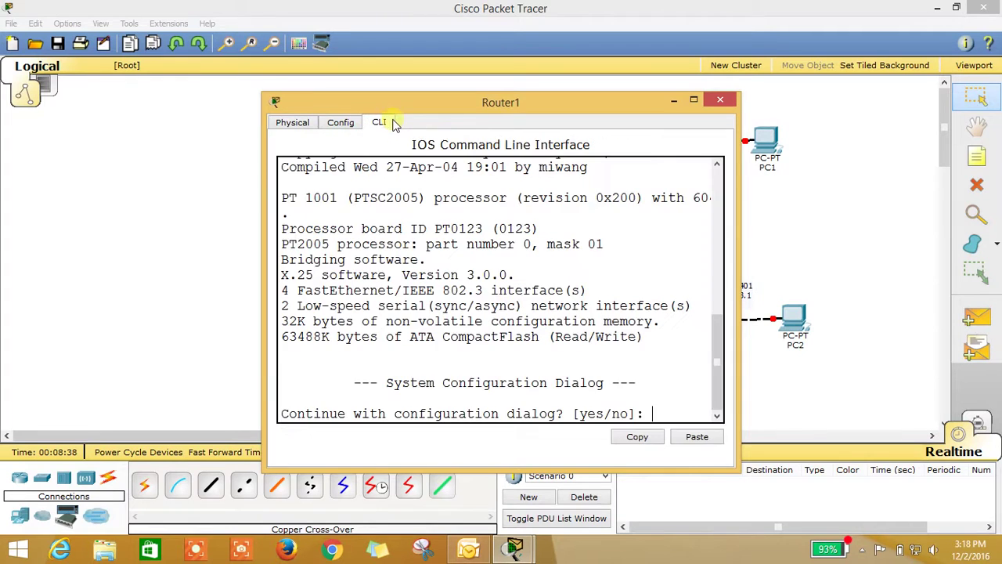
double_click(417, 110)
text(n)
key(Return)
key(Return)
- Enter privileged mode and global configuration mode on Router1 with ena and conf t
text(ena)
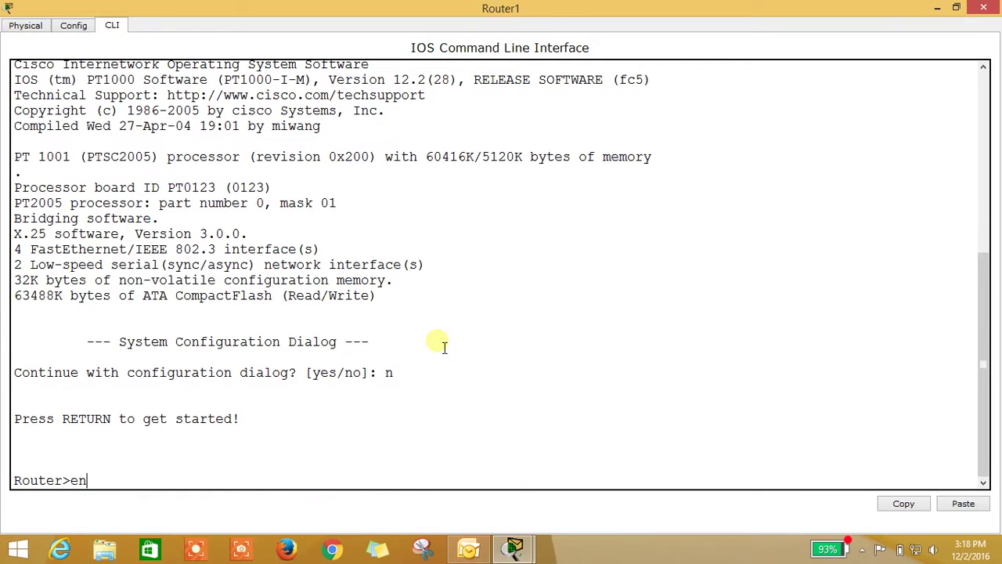
key(Return)
text(conf t)
key(Return)
- Enter interface configuration for f0/0 on Router1 and begin its ip add command with 192
text(int f0/0)
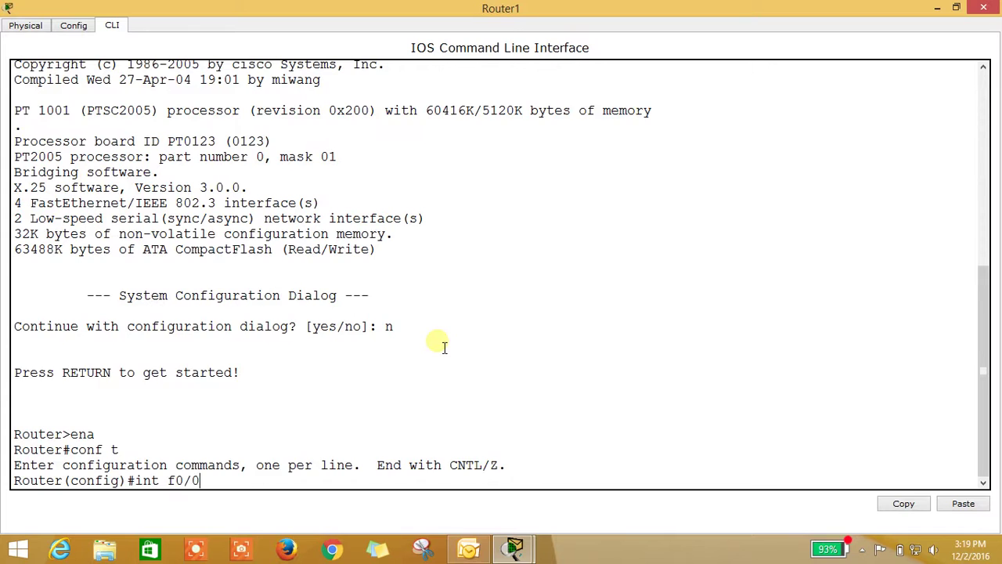
key(Return)
text(ip add )
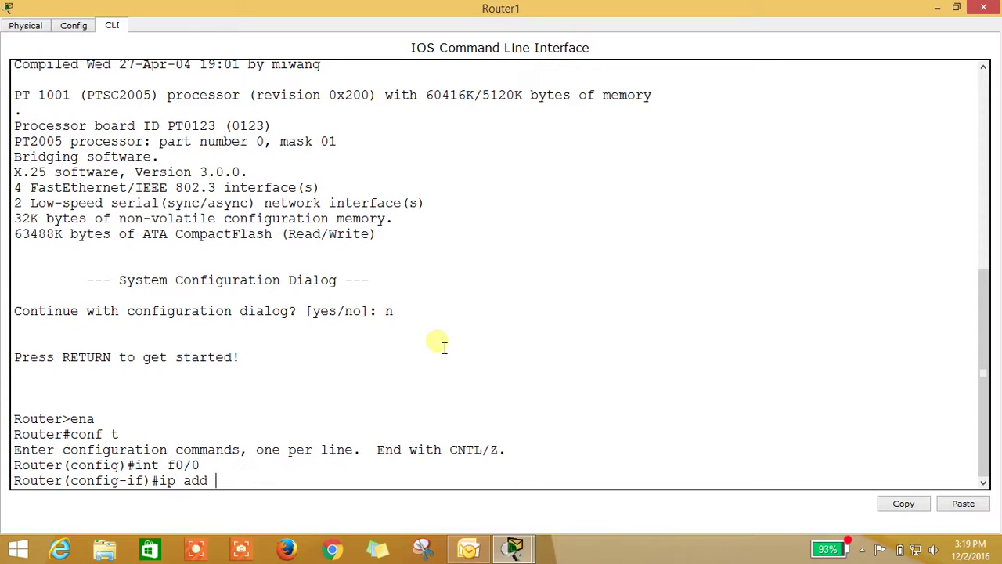
text(192)
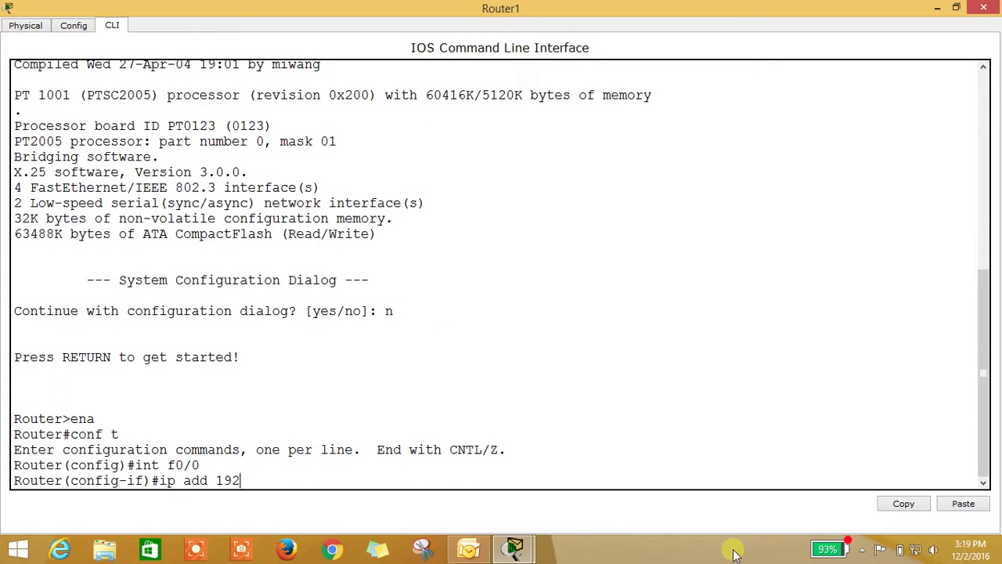
click(861, 550)
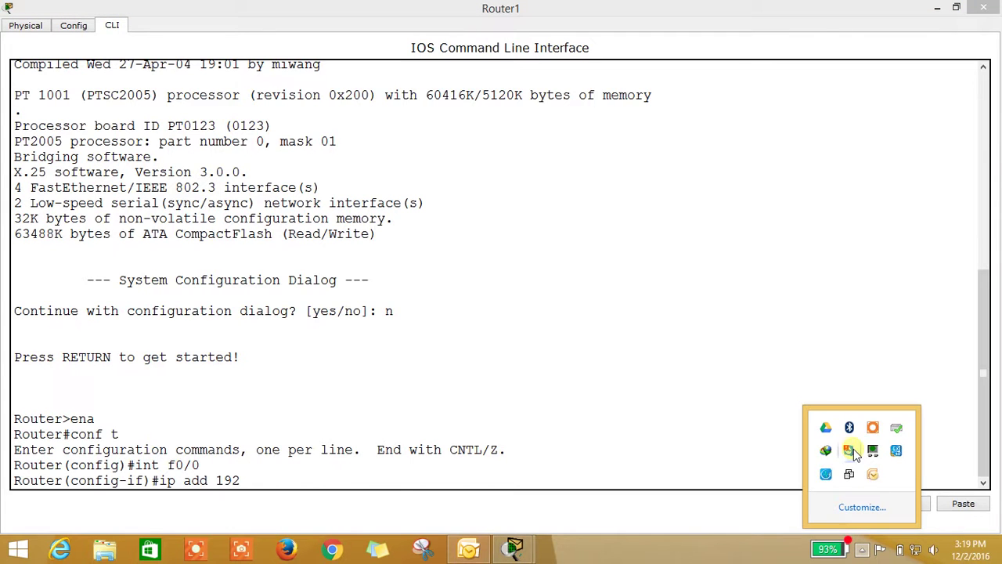
click(871, 434)
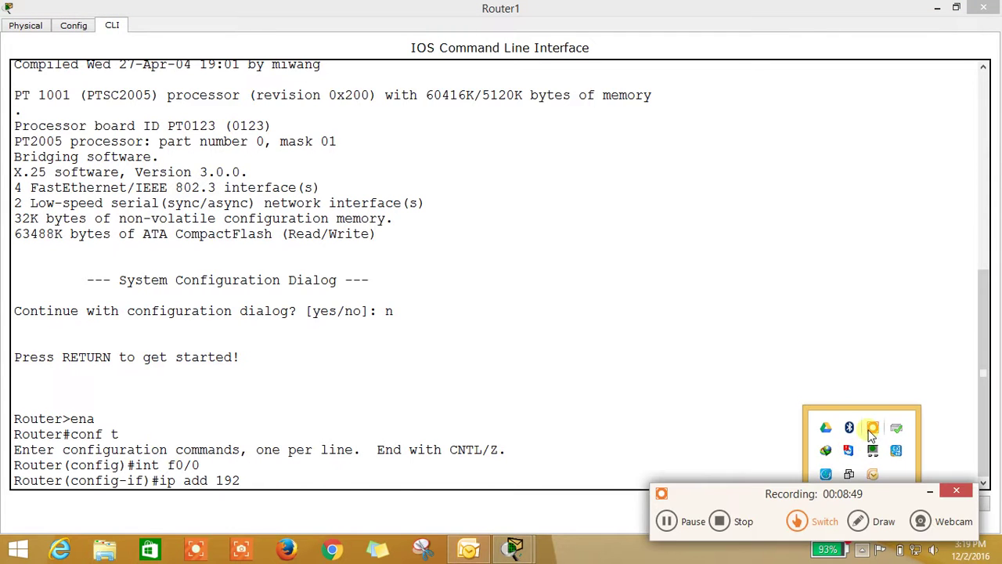
click(693, 521)
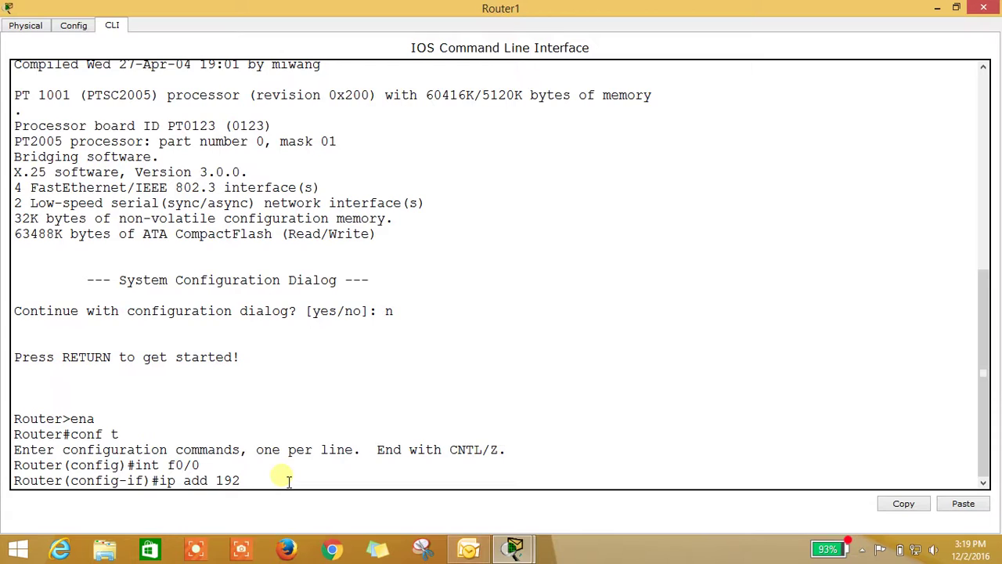
- Complete the f0/0 address as 192.168.5.1 with mask 255.255.255.0, enable the interface with no sh and exit it
text(.168.5.1 255.255.255.0)
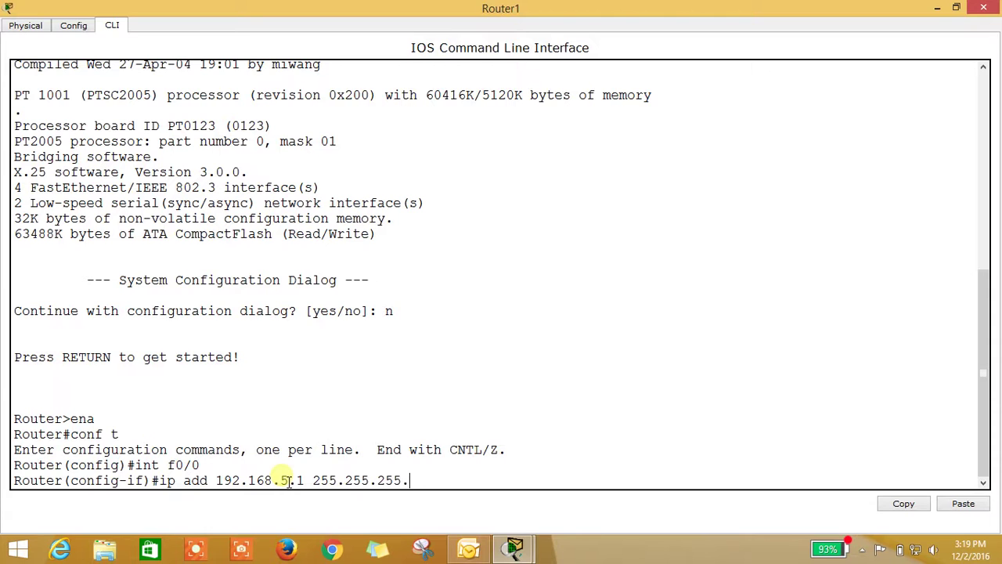
key(Return)
text(no sh)
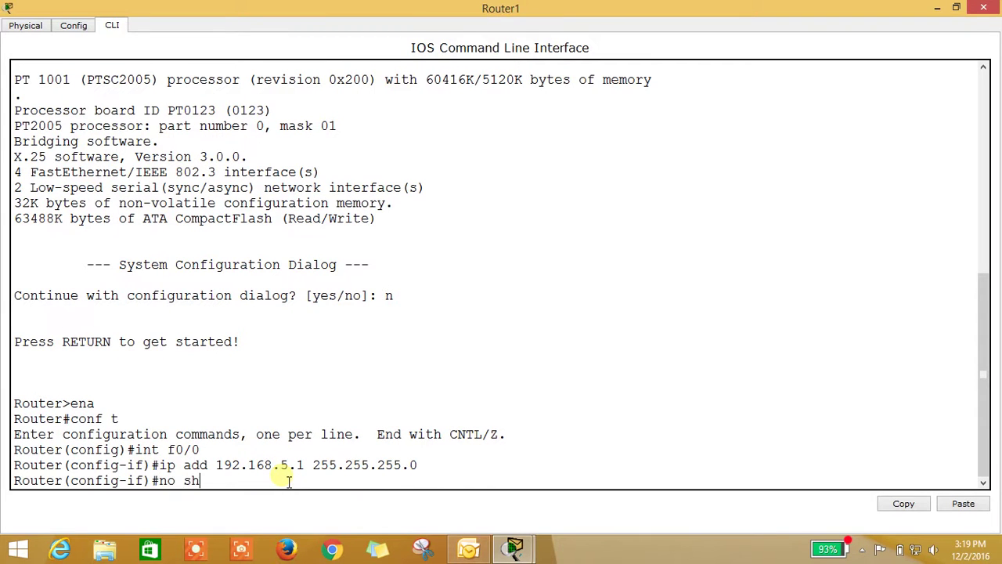
key(Return)
text(exit)
key(Return)
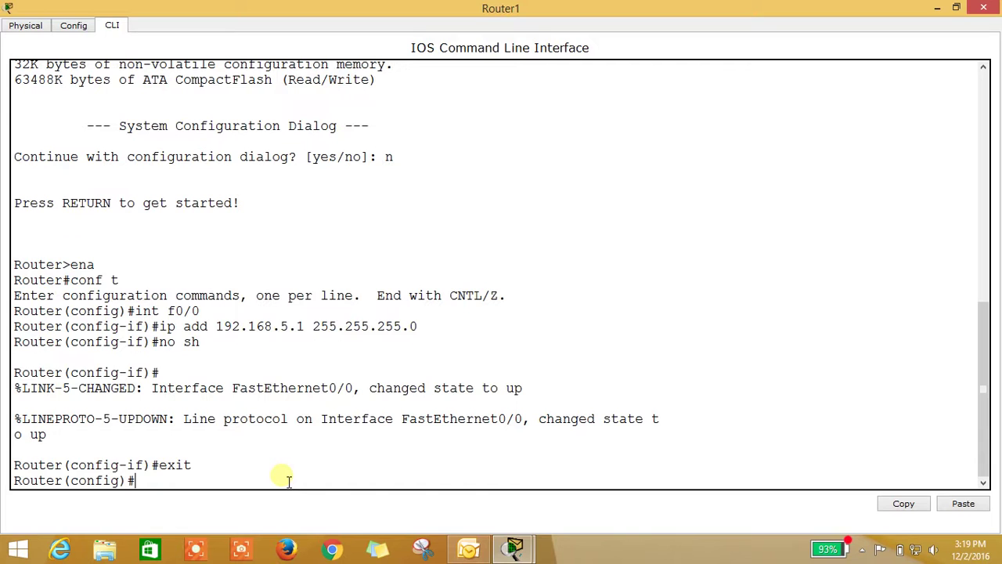
- Enter interface configuration for s2/0 on Router1 and set its clock rate to 64000
text(int s2/0)
key(Return)
text(ip)
key(BackSpace)
key(BackSpace)
text(cloack)
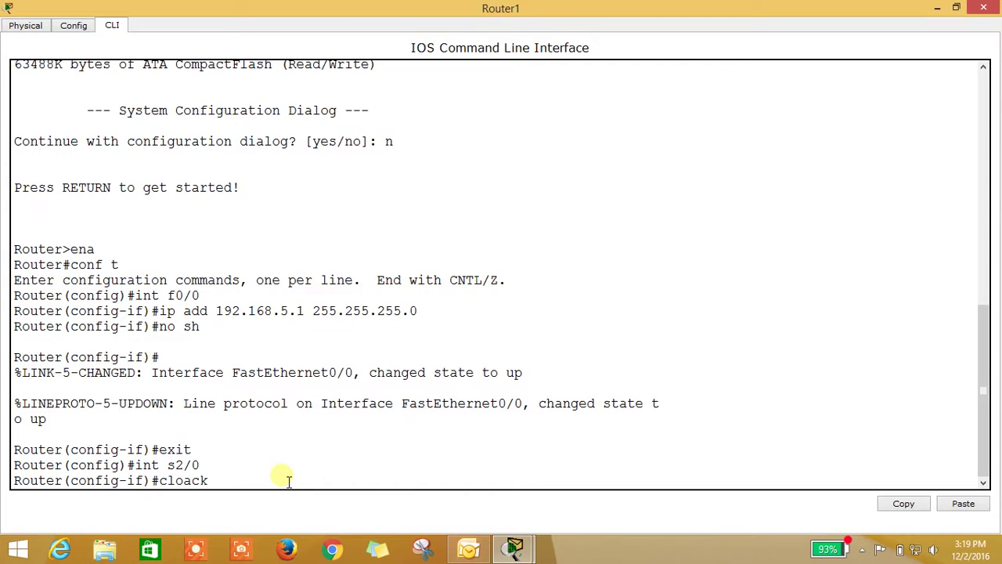
key(BackSpace)
key(BackSpace)
key(BackSpace)
key(BackSpace)
text(ck rate 64000)
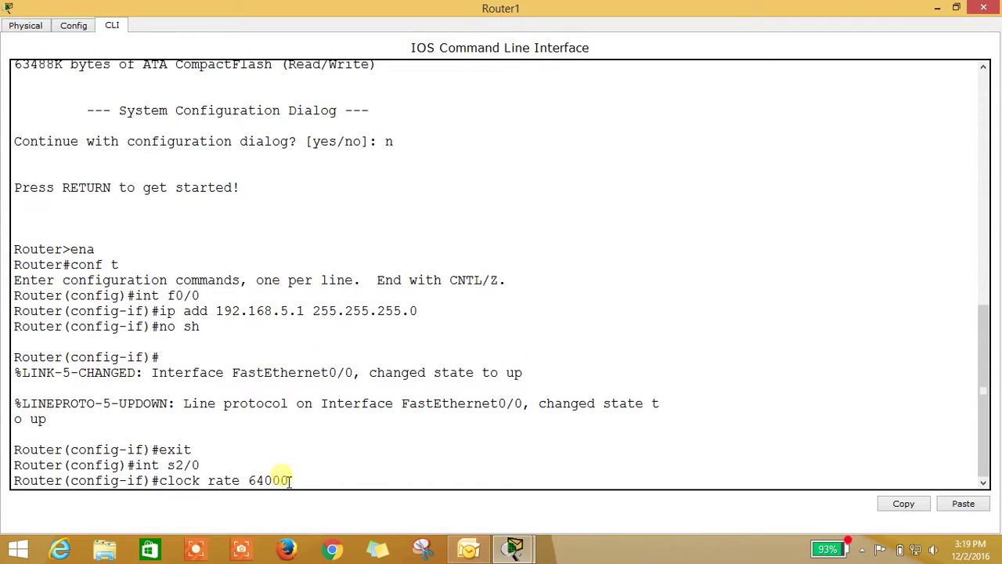
key(Return)
- Set Frame Relay encapsulation on s2/0 with enc frame-relay and set its LMI type to q933a
text(e)
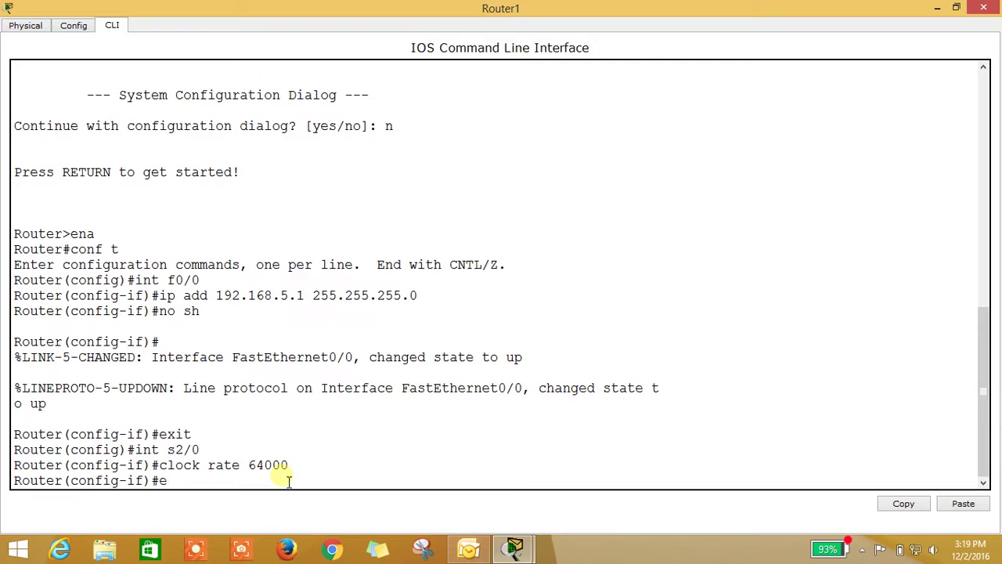
text(nc frame-relay)
key(Return)
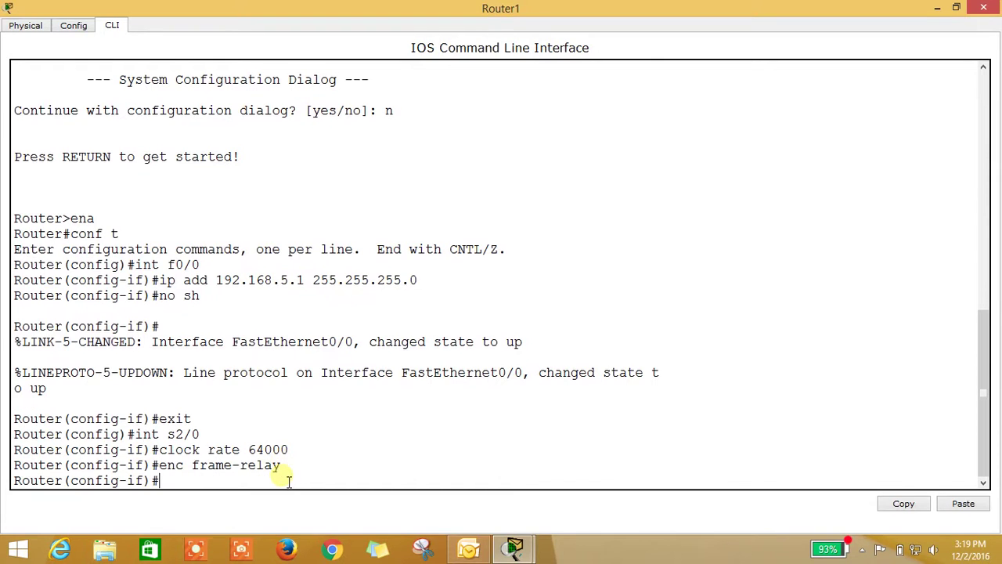
text(frame-relay lmi-type)
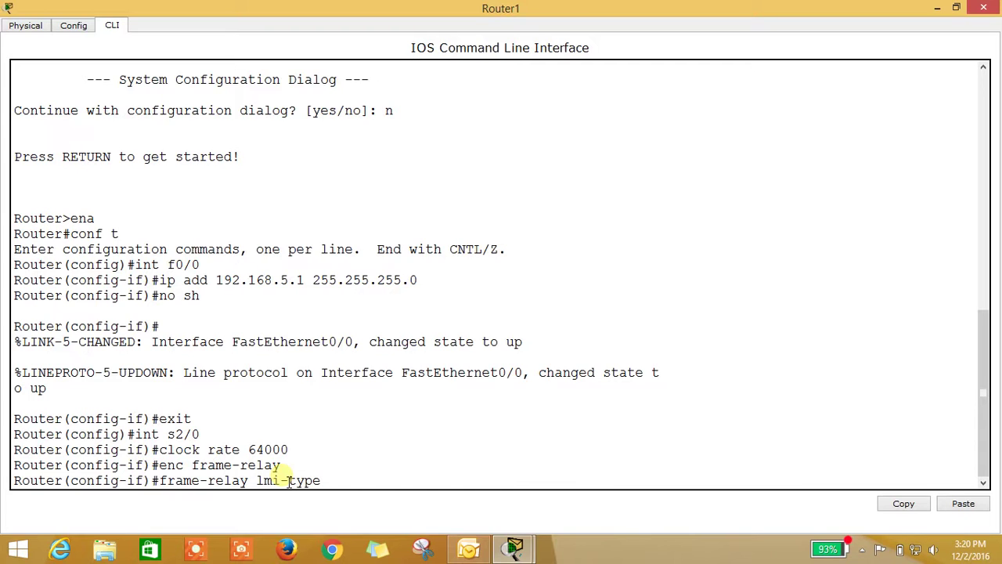
text( q933a)
key(Return)
- Enable s2/0 with no sh and exit to global configuration mode
text(no sh)
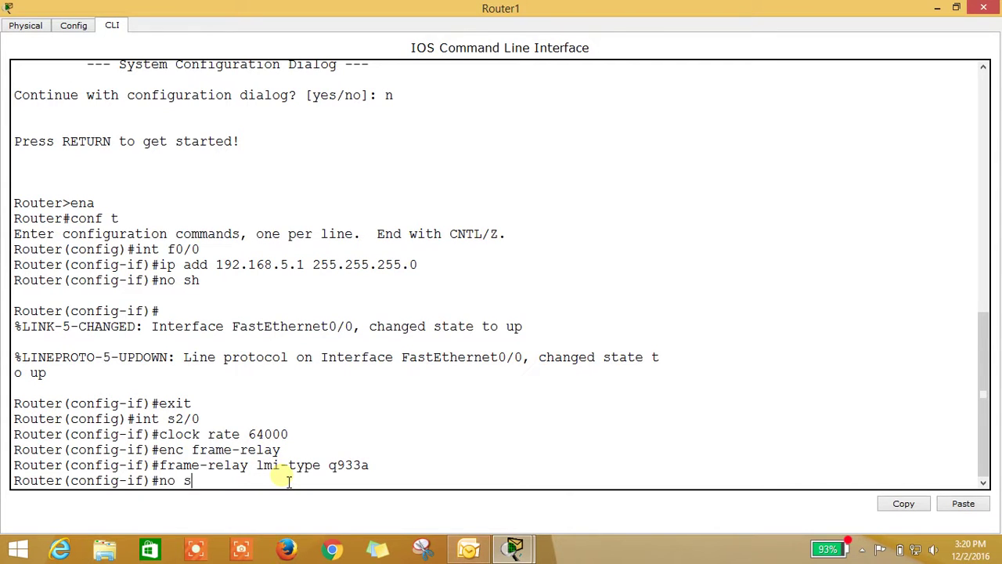
key(Return)
text(ex)
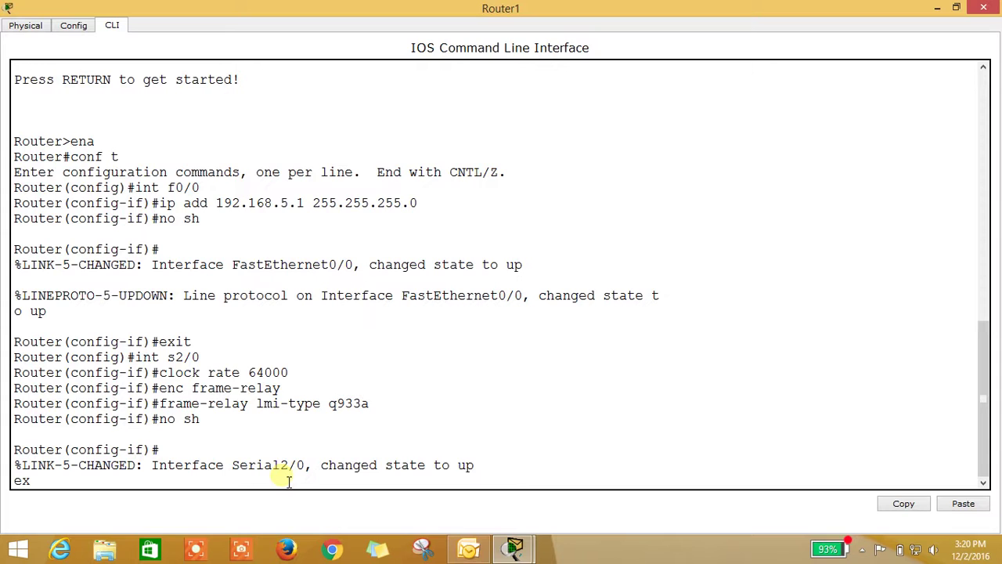
text(it)
key(Return)
- Create point-to-point subinterface s2/0.1 and assign it the address 192.168.2.2 with mask 255.255.255.0
text(int)
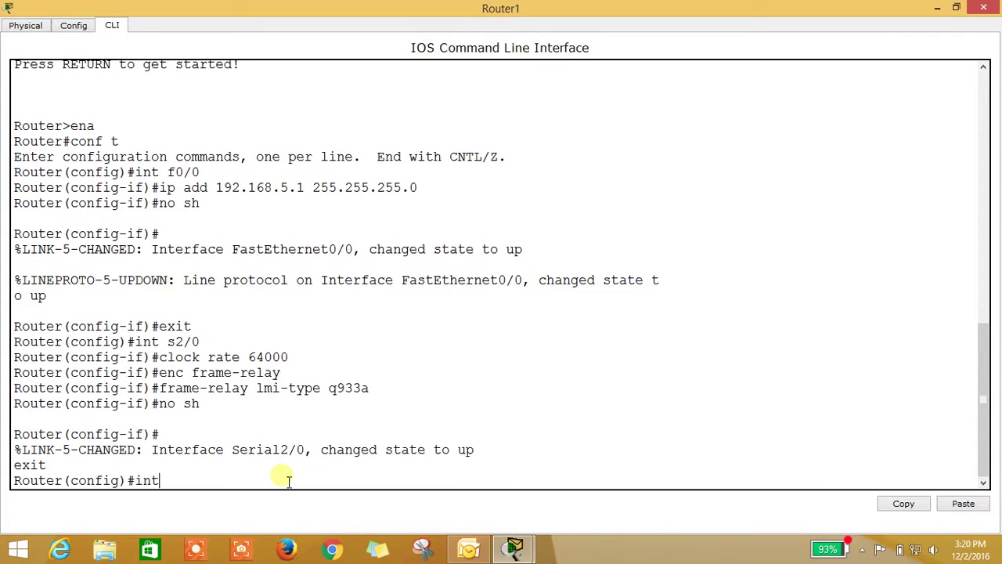
text( s2/0.1 point-to-point)
key(Return)
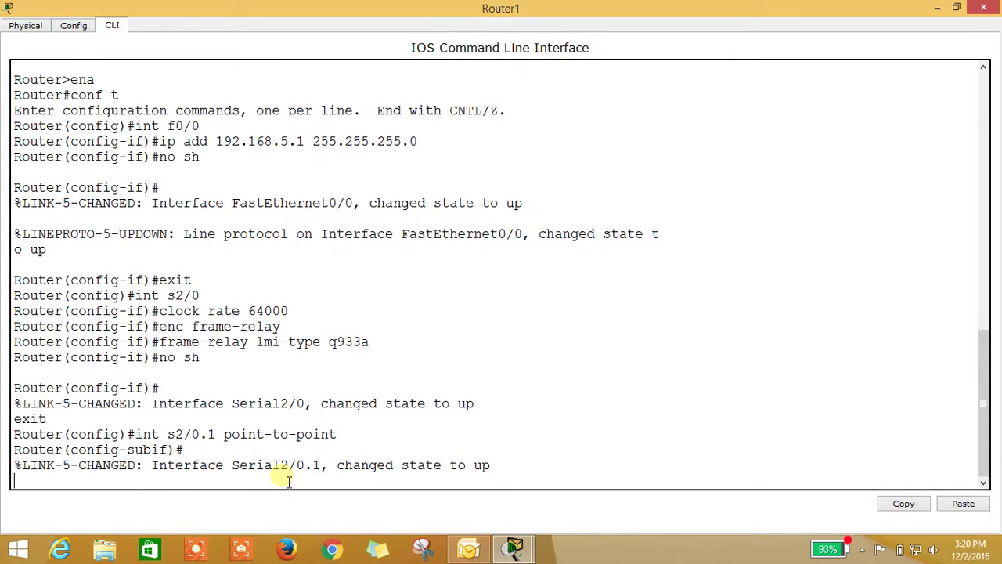
key(Return)
text(ip add 192.168)
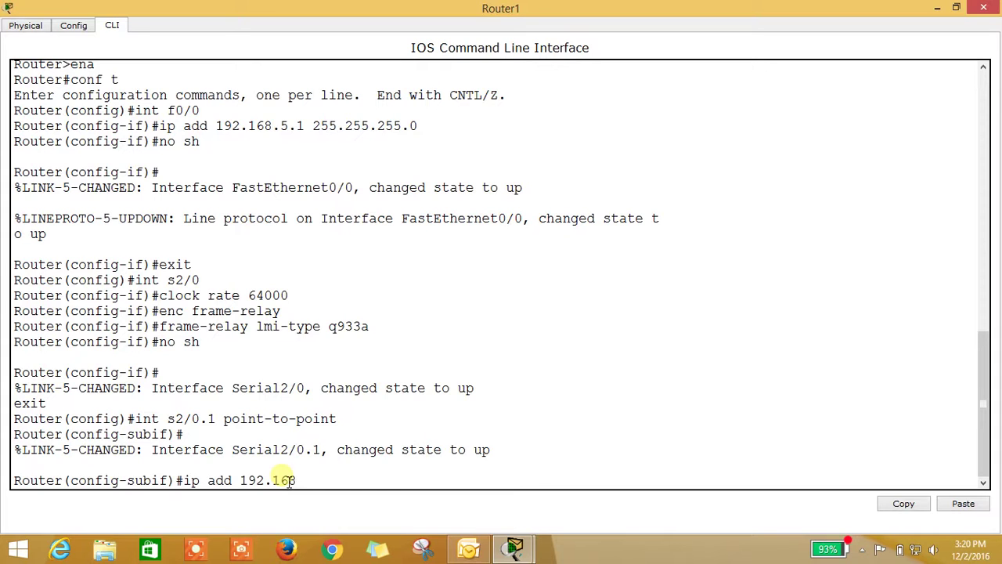
text(2.168.2.2 255.255.255.0)
key(Return)
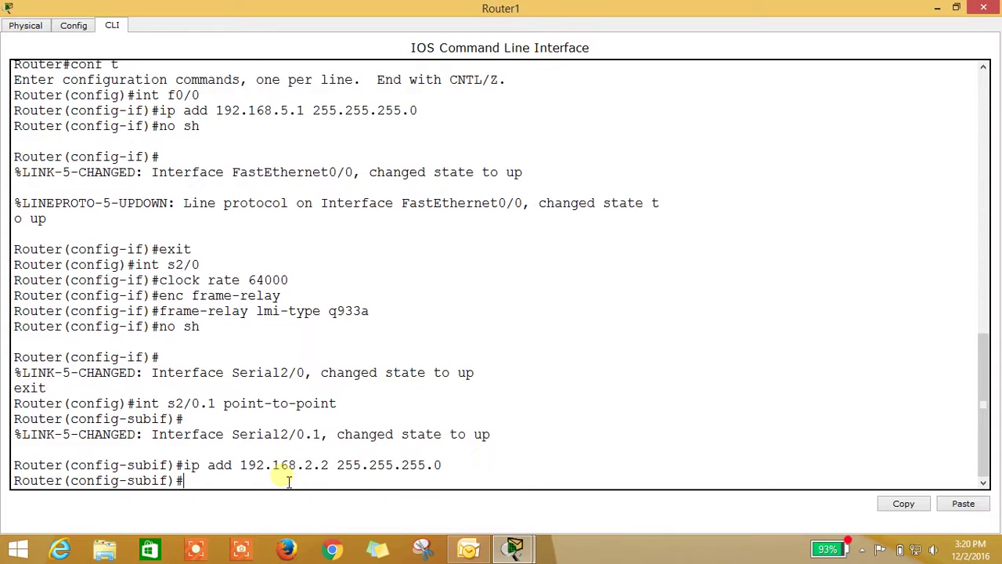
- Try to assign DLCI 104 to subinterface s2/0.1
text(frame-relay)
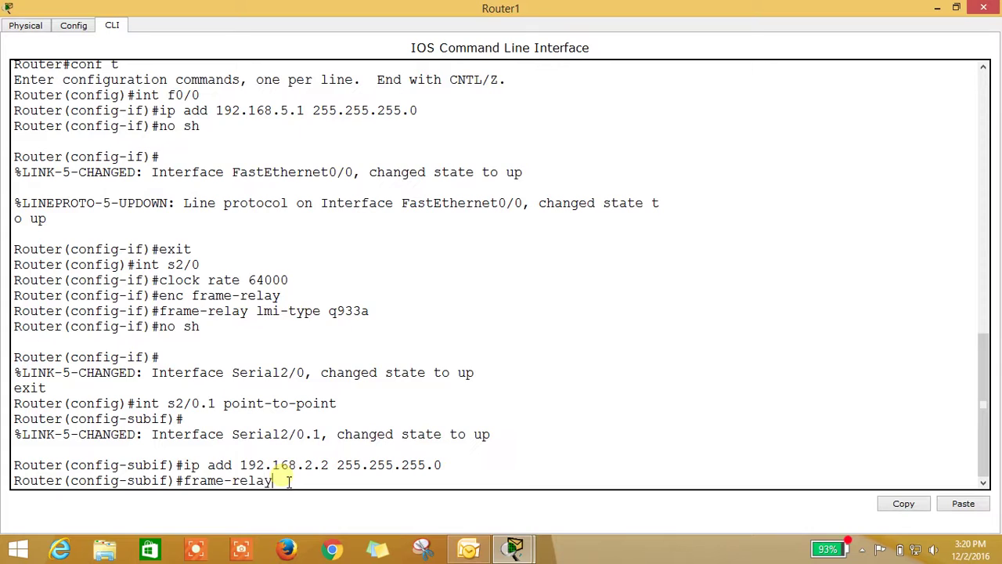
text( inteerface-)
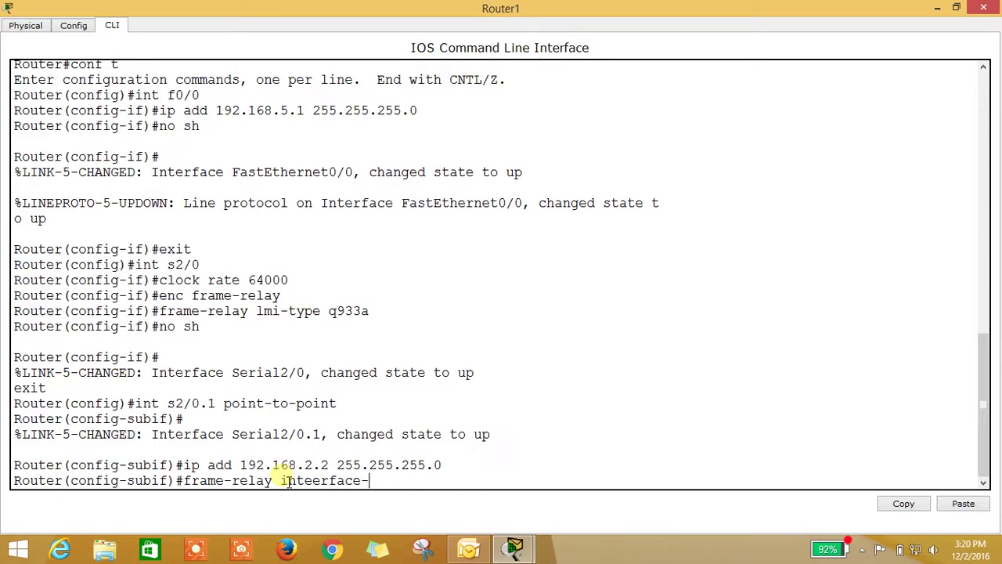
text(dlci 104)
key(Return)
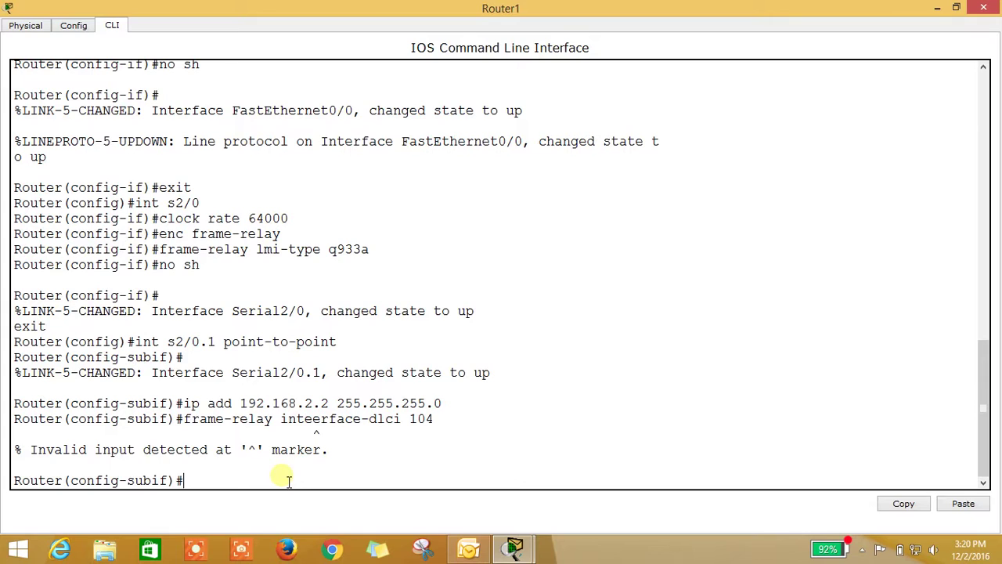
- Recall the misspelled DLCI command, correct it to frame-relay interface-dlci 104 and run it on s2/0.1
key(Up)
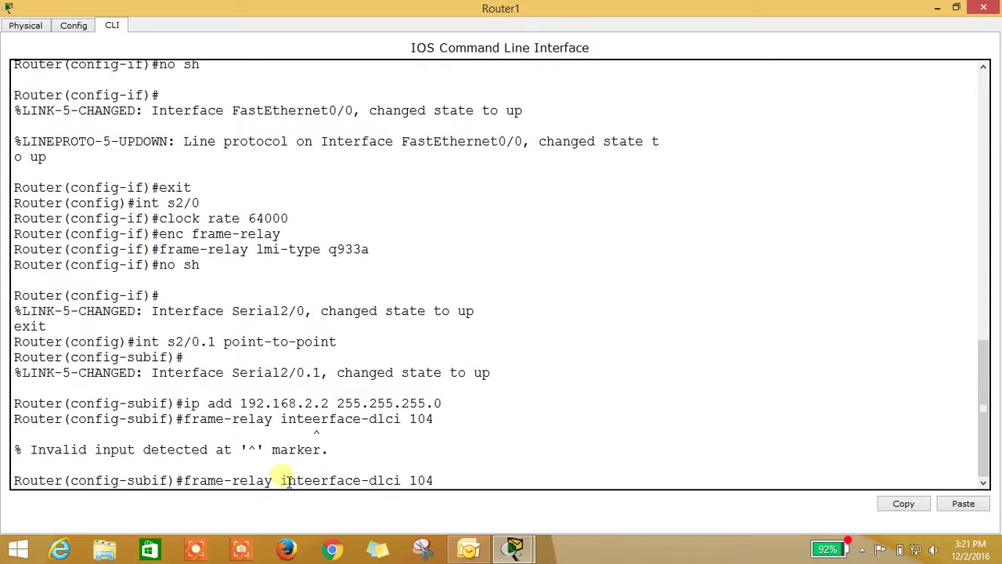
key(Left)
key(Left)
key(Left)
key(Left)
key(Left)
key(Left)
key(Left)
key(Left)
key(Left)
key(Left)
key(Left)
key(Left)
key(Left)
key(Left)
key(Left)
key(BackSpace)
key(Return)
- Enable subinterface s2/0.1 with no sh and exit to global configuration mode
text(no sh')
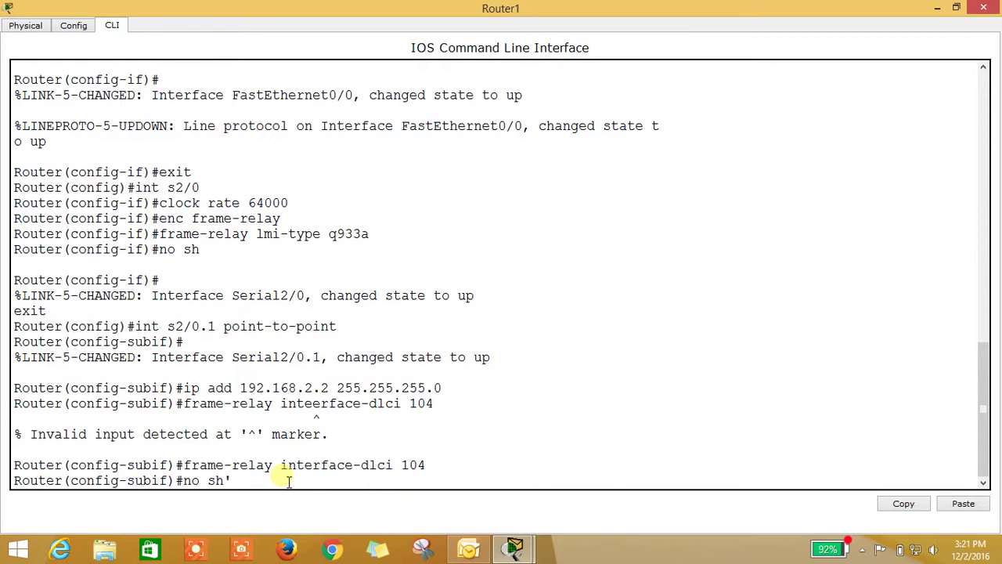
key(BackSpace)
key(Return)
text(ec)
key(BackSpace)
text(xit)
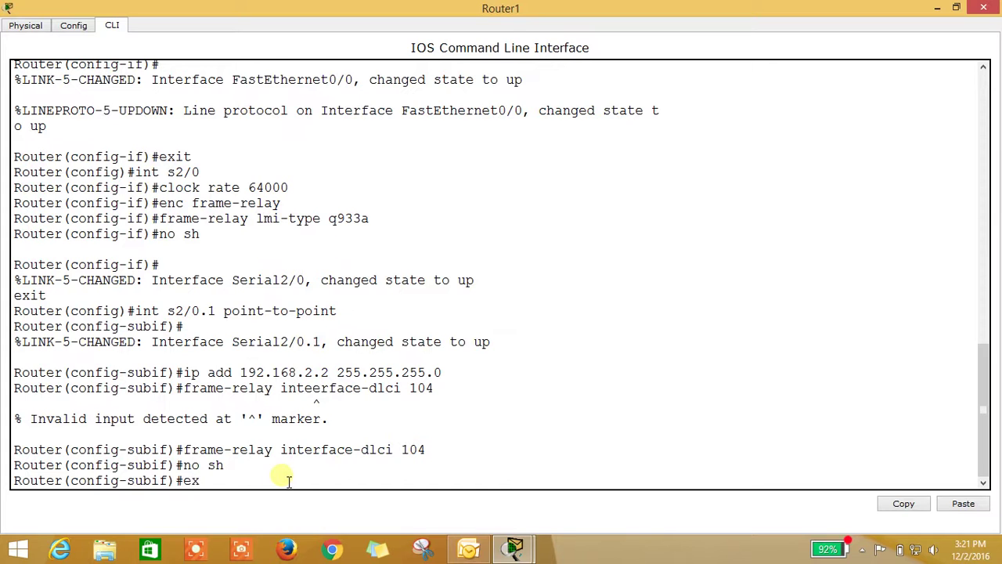
key(Return)
- Create point-to-point subinterface s2/0.2 and assign it the address 192.168.4.1 with mask 255.255.255.0
text(int s2/)
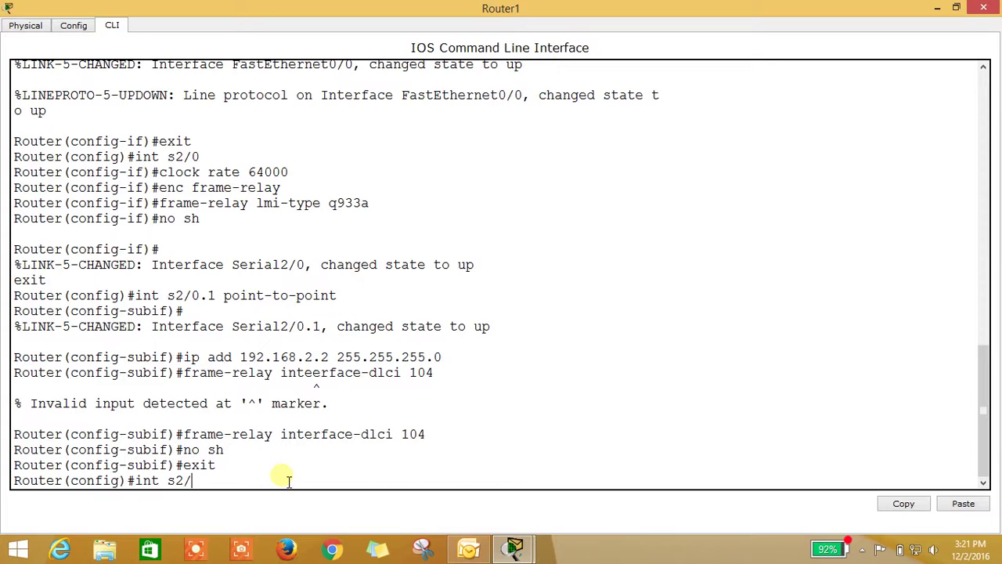
text(0.2 point-to-point)
key(Return)
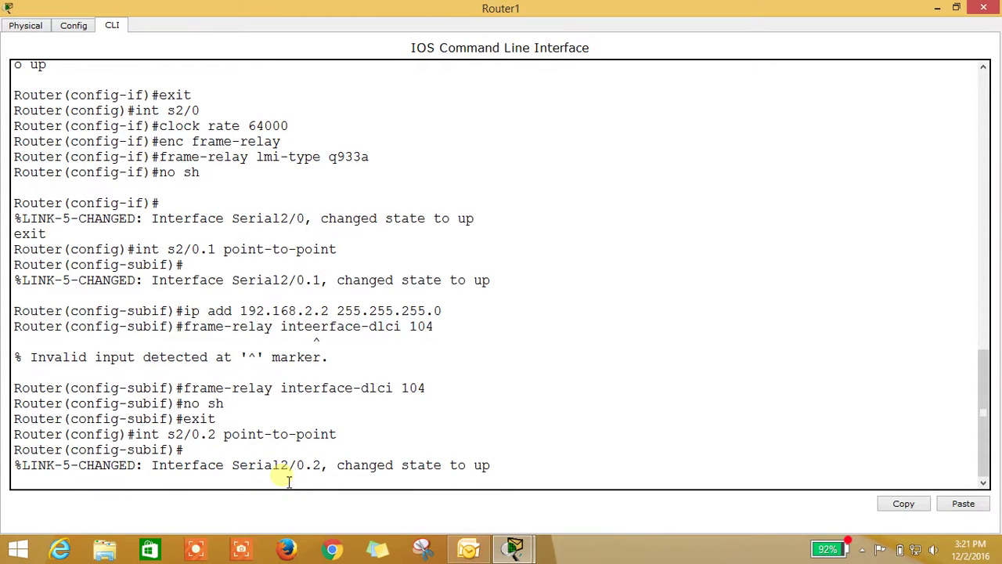
key(Return)
text(ip add 192.168.)
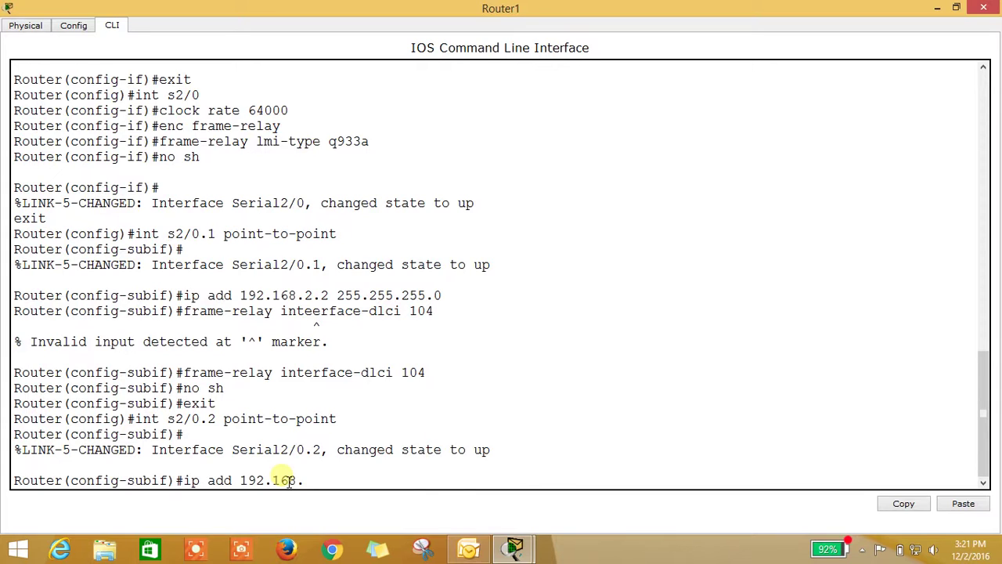
text(4.1 255.255.255.0)
key(Return)
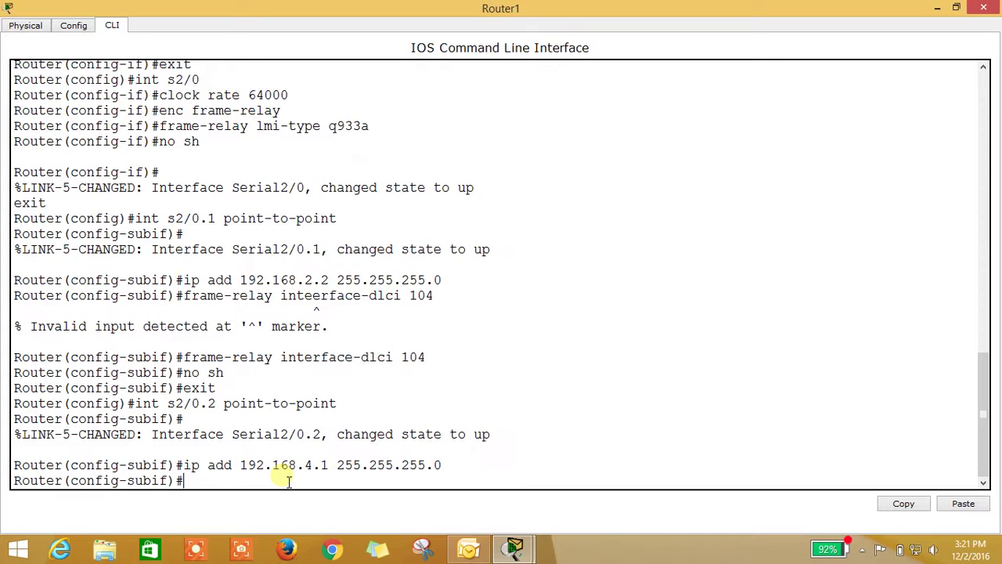
text(inter)
text(f)
key(BackSpace)
key(BackSpace)
key(BackSpace)
key(BackSpace)
key(BackSpace)
key(BackSpace)
- Exit subinterface s2/0.2 and re-enter configuration of s2/0.1 by recalling int s2/0.1 point-to-point from the command history
text(exit)
key(Return)
text(in)
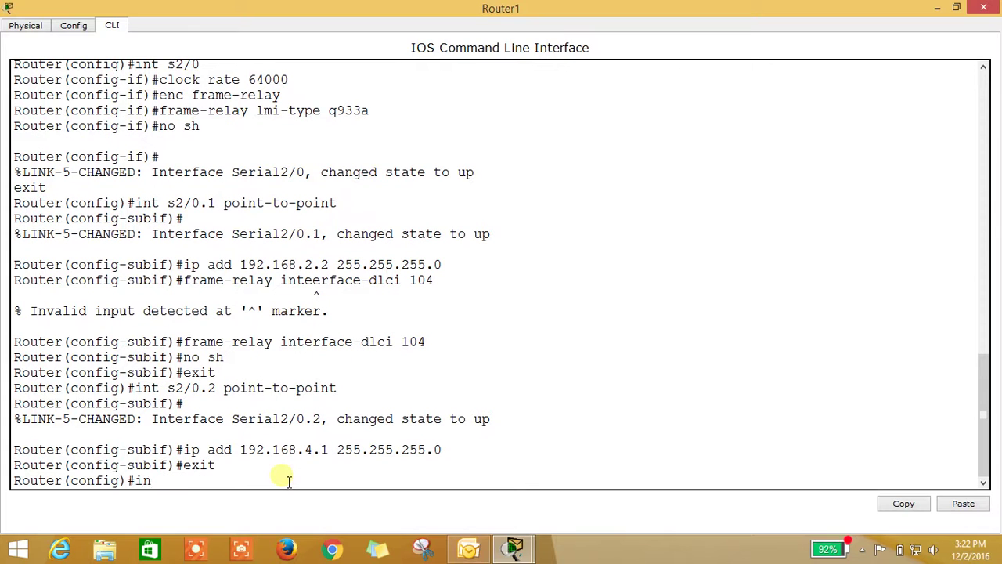
text(t s2/0.2 point-to-point)
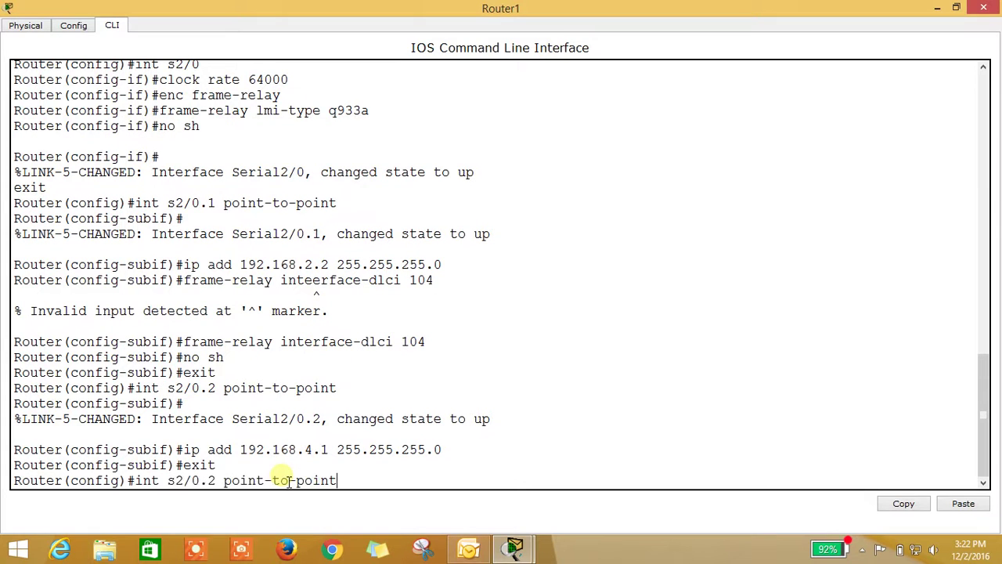
key(Up)
key(Up)
key(Up)
key(Up)
key(Up)
key(Up)
key(Up)
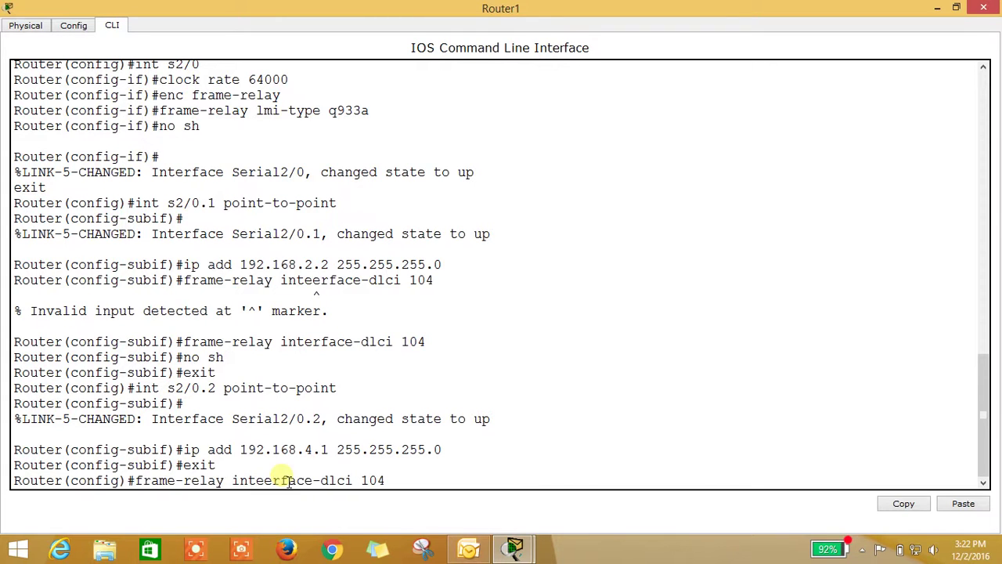
key(Up)
key(Up)
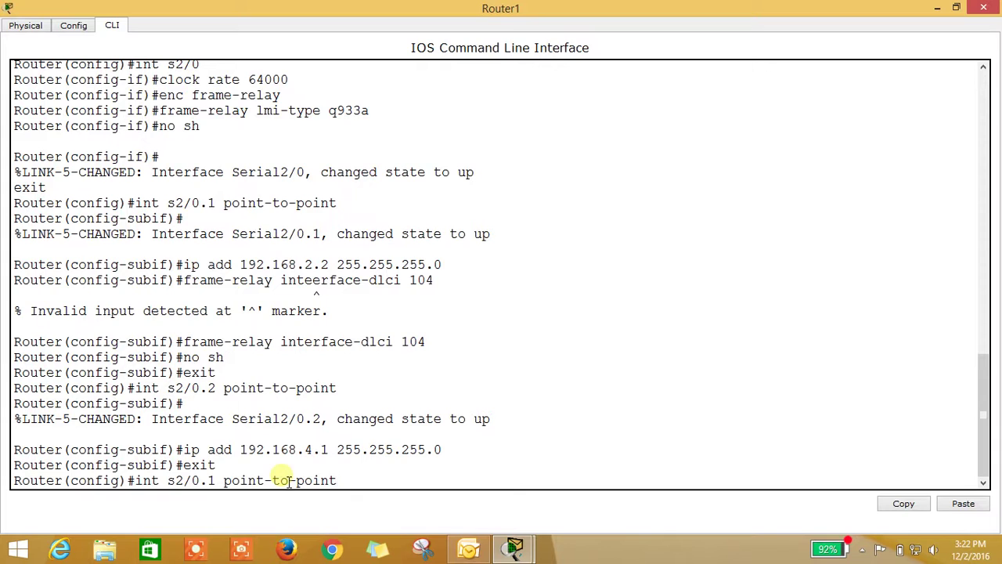
key(Return)
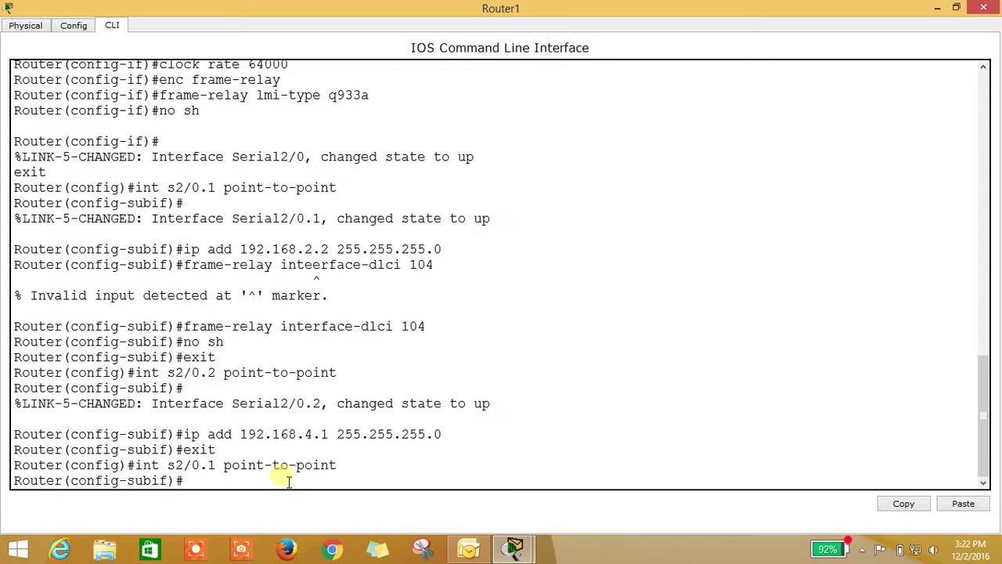
- Check Router1's DLCI labels in the topology, and remove DLCI 104 from s2/0.1 with no frame-relay interface-dlci 104
click(937, 10)
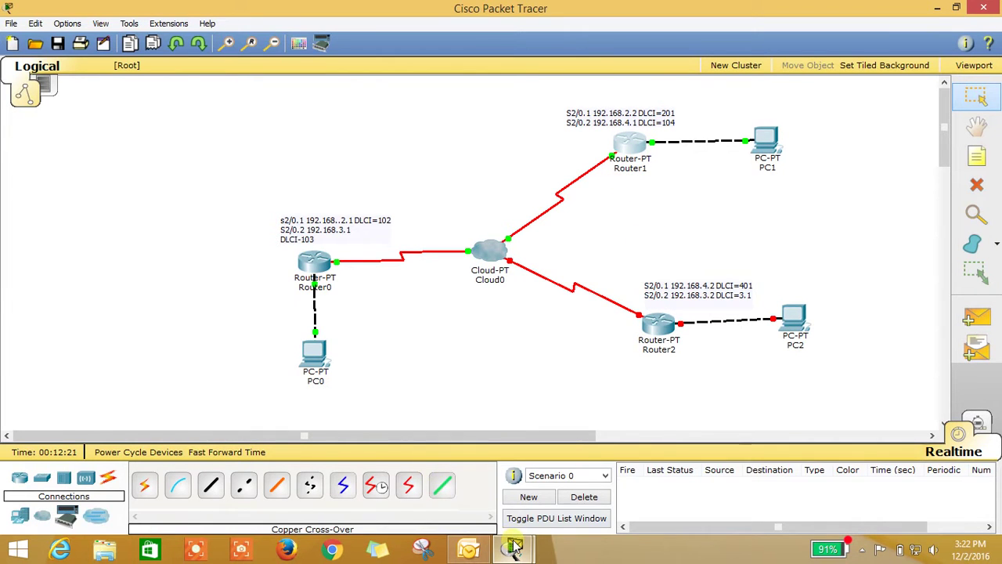
mouse_move(513, 545)
click(554, 476)
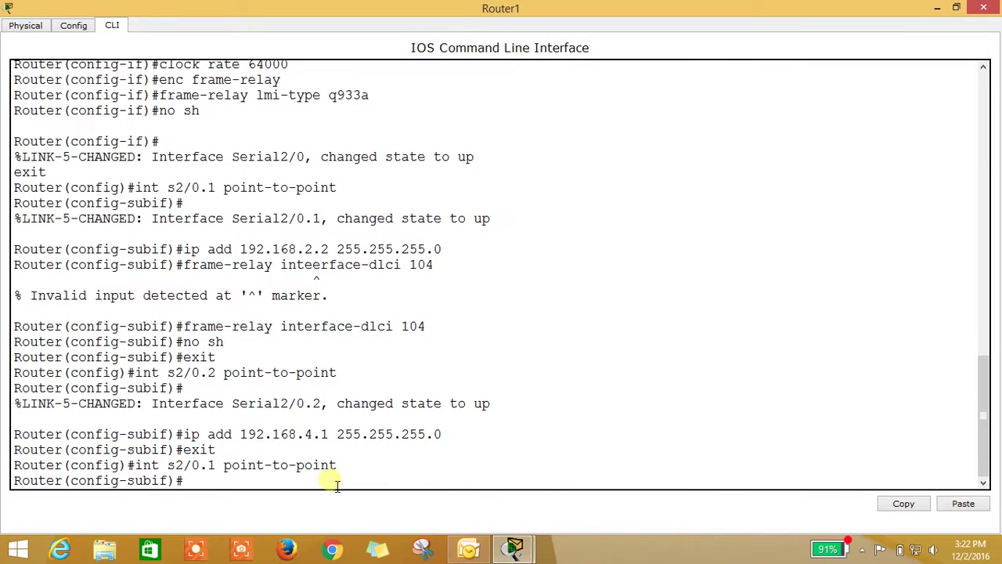
key(Up)
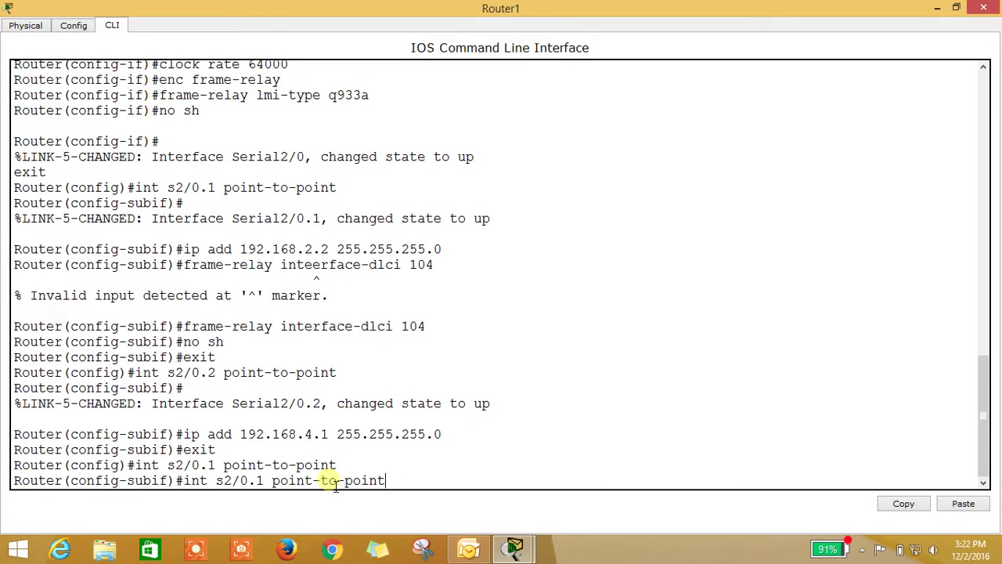
key(Up)
key(Up)
key(Up)
key(Up)
key(Up)
key(Up)
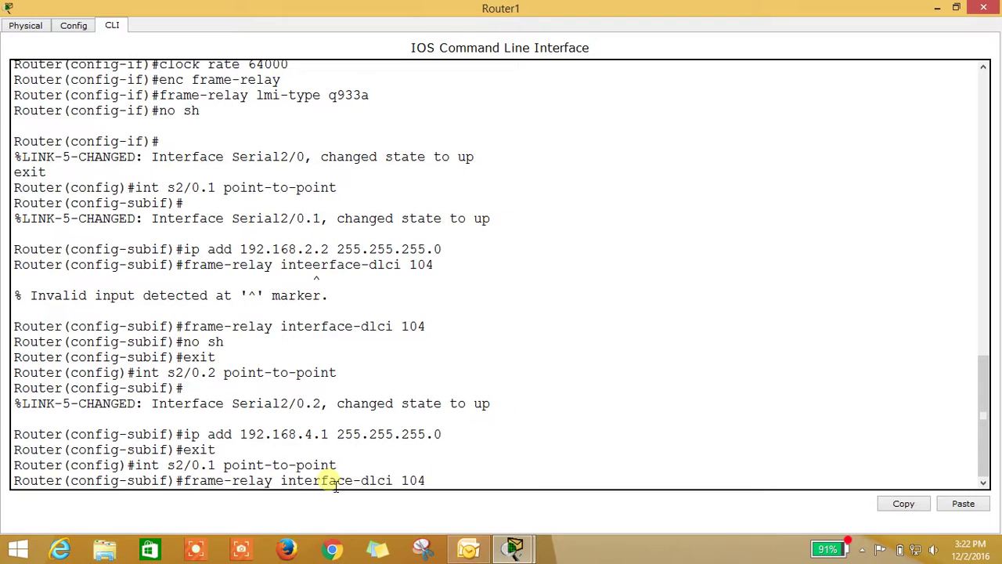
key(Left)
key(Left)
key(Left)
key(Left)
key(Left)
key(Left)
key(Left)
key(Left)
key(Left)
key(Left)
key(Left)
key(Left)
key(Left)
key(Left)
key(Left)
key(Left)
key(Left)
key(Left)
key(Left)
key(Left)
text(no)
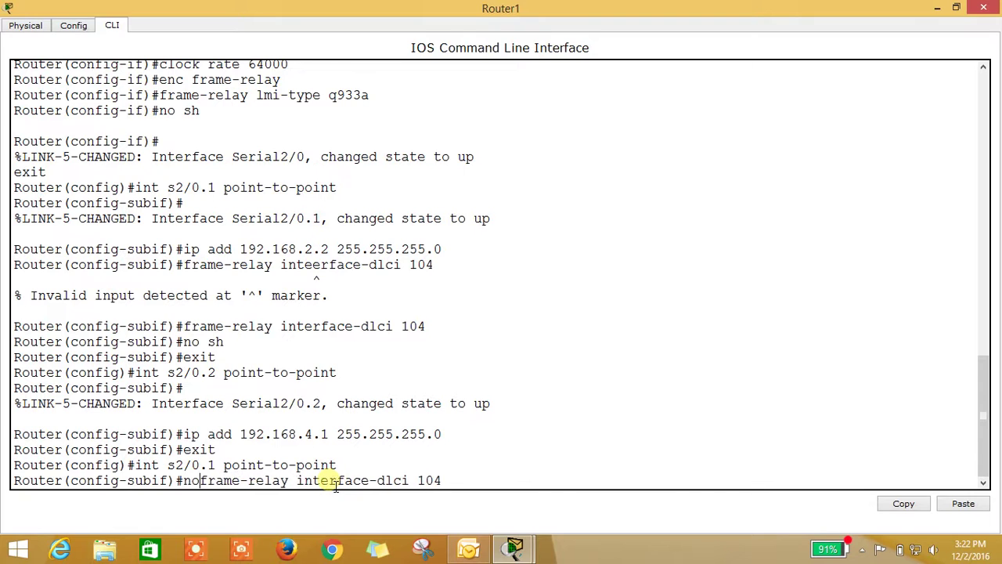
key(Return)
- Assign DLCI 201 to subinterface s2/0.1 with frame-relay interface-dlci 201 and enable it with no sh
key(Up)
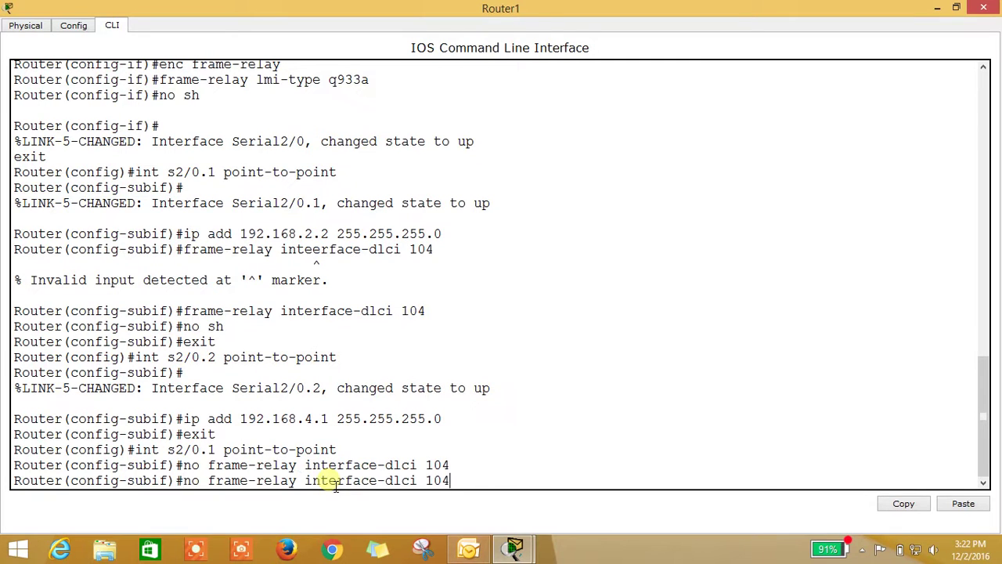
key(BackSpace)
key(BackSpace)
key(BackSpace)
text(201)
key(Left)
key(Left)
key(Left)
key(Left)
key(Left)
key(Left)
key(Left)
key(Left)
key(Left)
key(Left)
key(Left)
key(Left)
key(Left)
key(Left)
key(Left)
key(Left)
key(Left)
key(Left)
key(Left)
key(Left)
key(BackSpace)
key(BackSpace)
key(BackSpace)
key(Return)
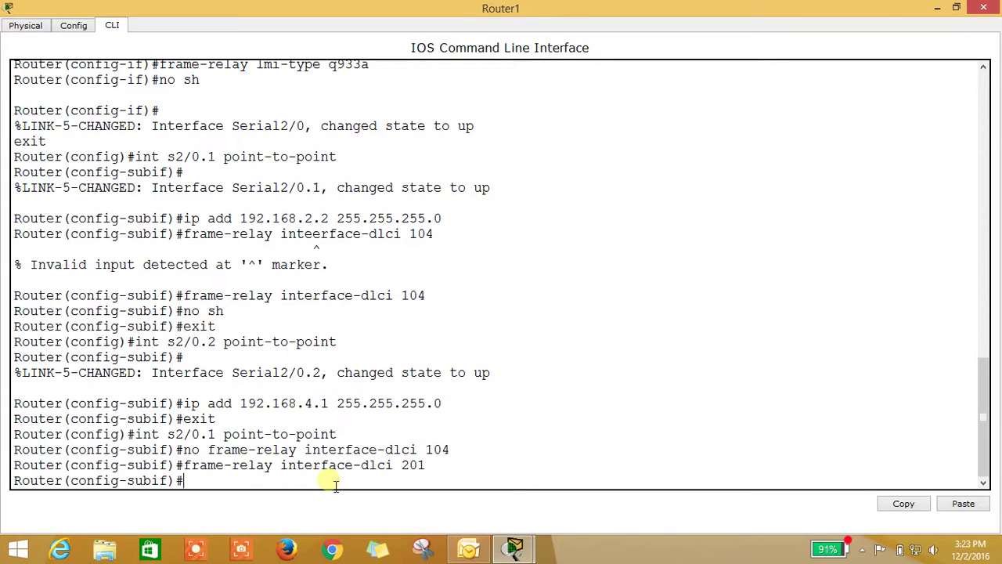
text(no sh)
key(Return)
- Switch to point-to-point subinterface s2/0.2 and assign it DLCI 104 with frame-relay interface-dlci 104
key(Up)
key(Up)
key(Up)
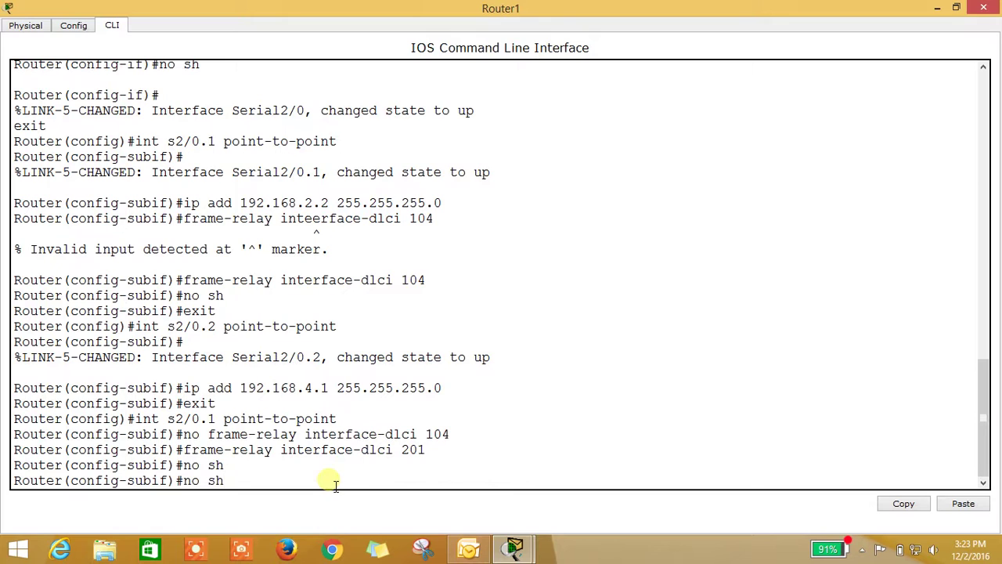
key(Up)
key(Up)
key(Up)
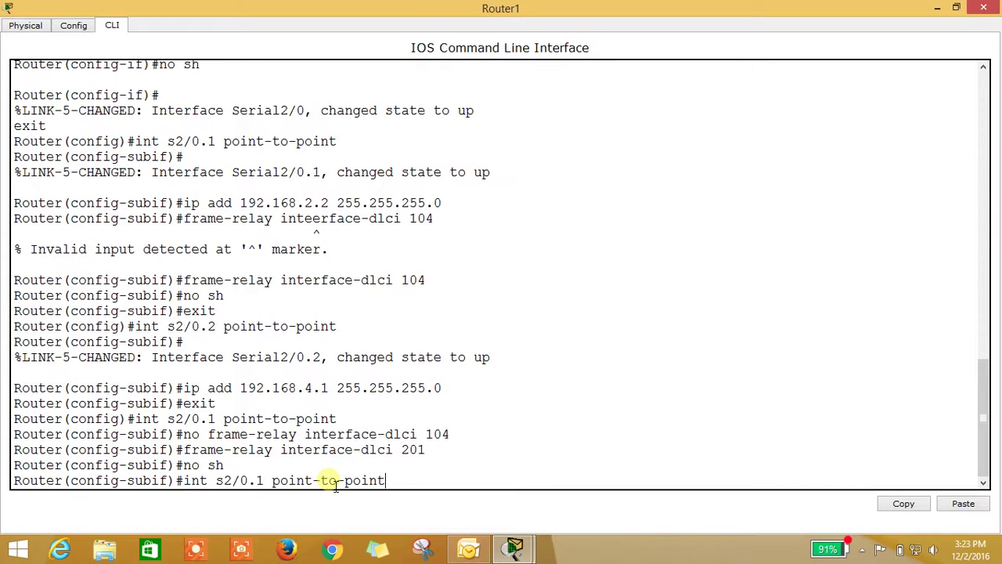
key(Up)
key(Return)
key(Up)
key(Up)
key(Up)
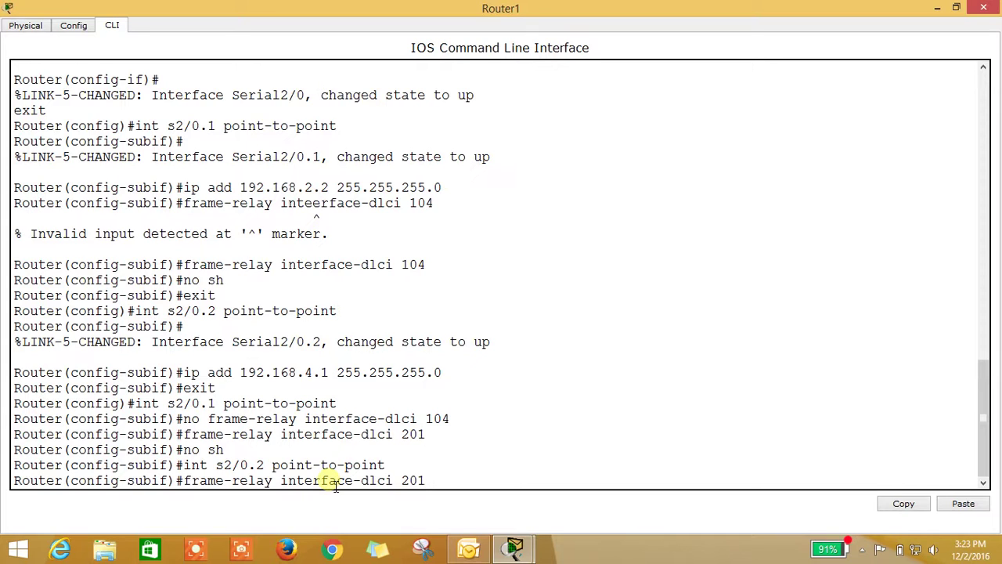
key(BackSpace)
key(BackSpace)
key(BackSpace)
text(104)
key(Return)
- Enable subinterface s2/0.2 with no sh and exit to global configuration mode
text(no sh'')
key(BackSpace)
key(BackSpace)
key(Return)
text(exit)
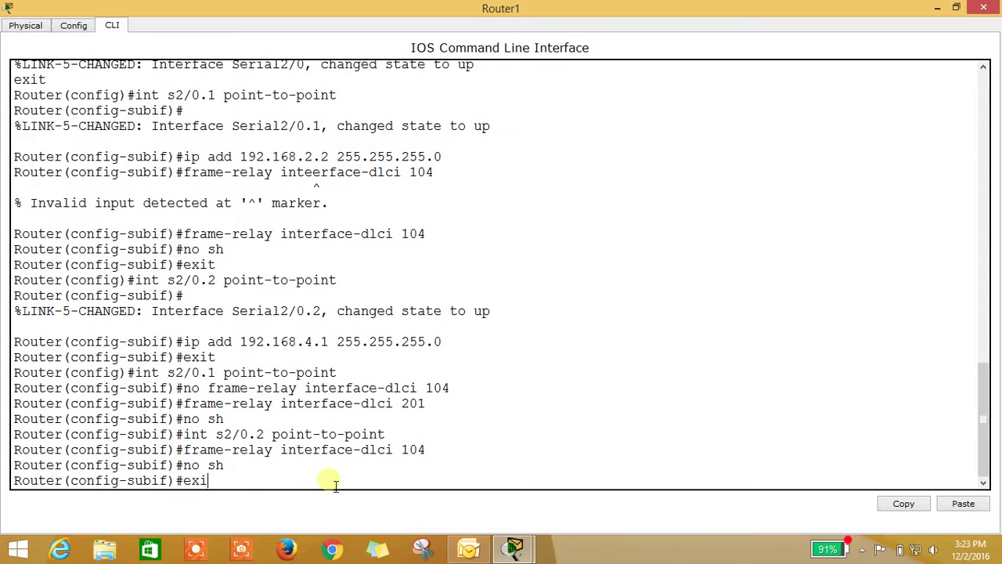
key(Return)
key(Return)
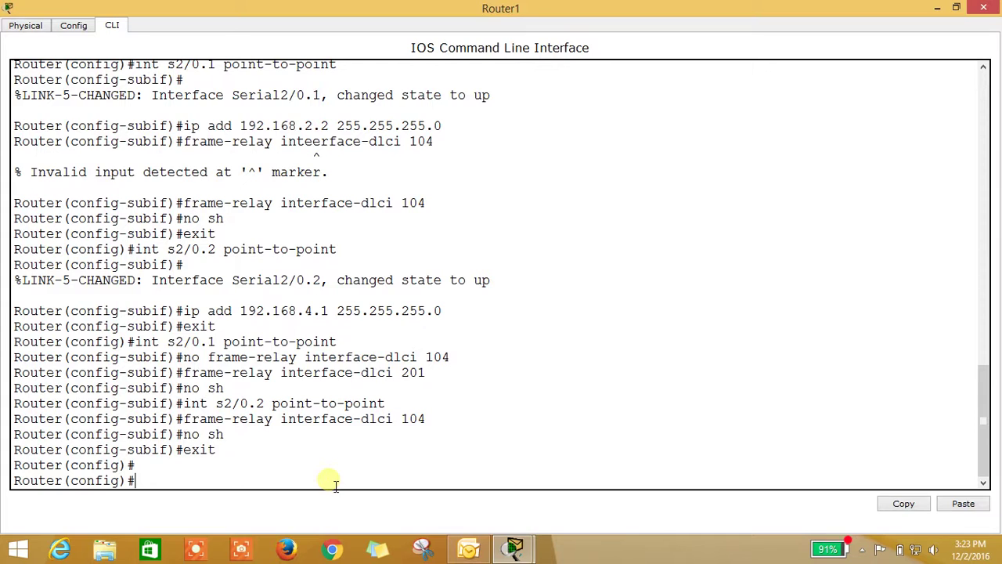
- Start RIP routing on Router1 with router rip and advertise network 192.168.2.0
text(router rip)
key(Return)
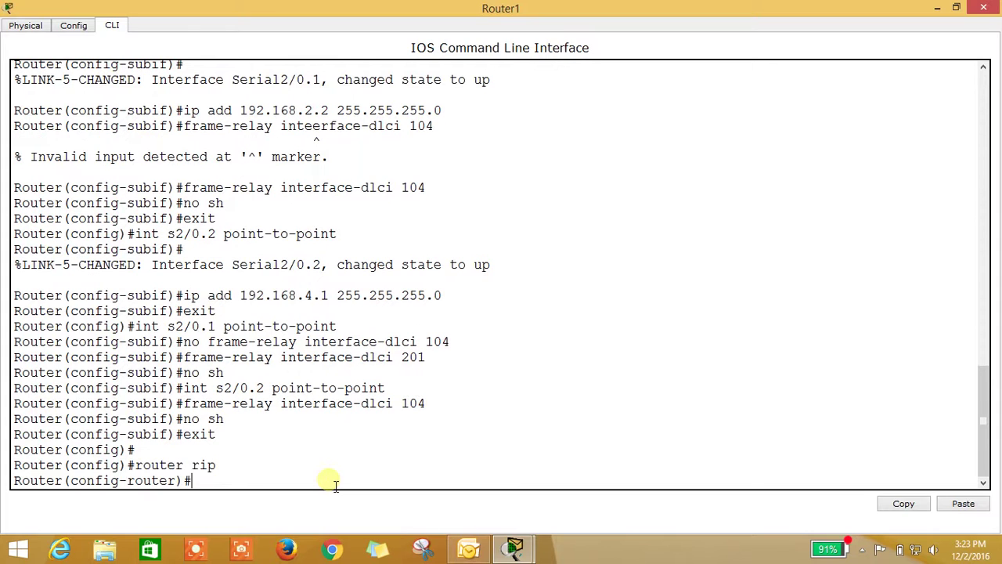
text(net 192.168.2.0)
key(Return)
- Add networks 192.168.5.0 and 192.168.4.0 to Router1's RIP configuration
key(Up)
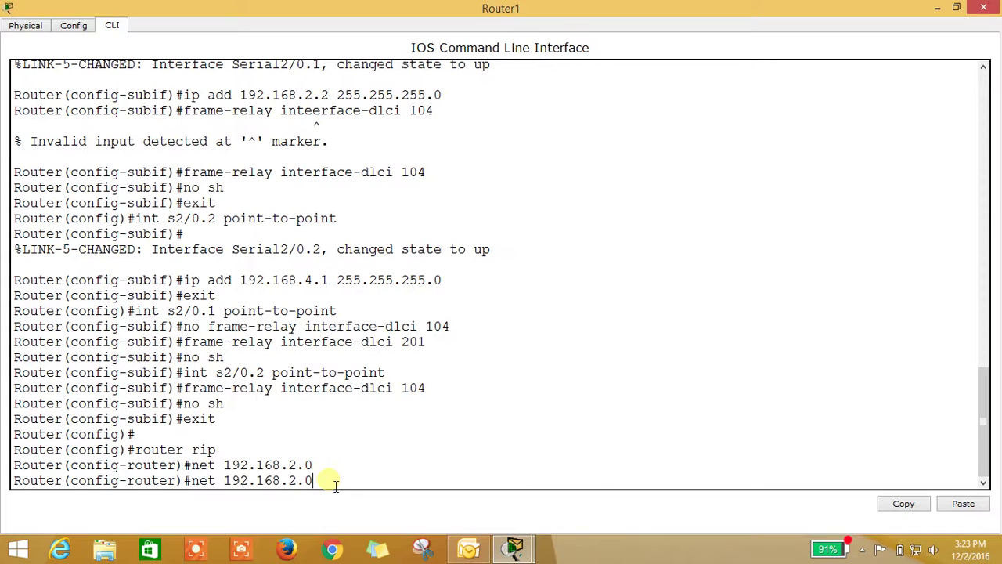
mouse_move(984, 436)
mouse_down()
mouse_move(984, 350)
mouse_move(984, 469)
mouse_move(984, 415)
mouse_move(986, 422)
mouse_up()
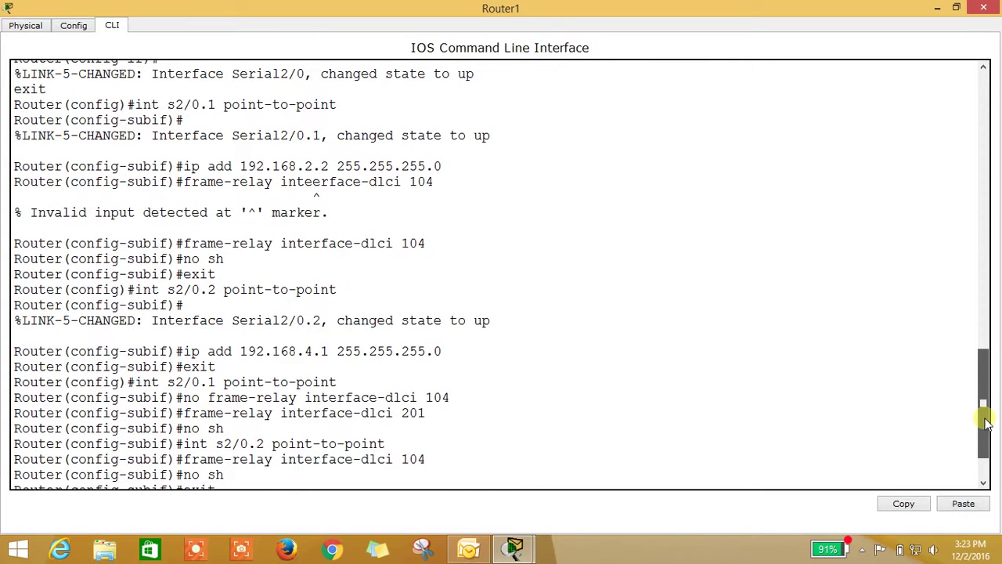
drag(986, 422, 986, 383)
drag(986, 401, 995, 480)
key(BackSpace)
key(BackSpace)
key(BackSpace)
text(5.0)
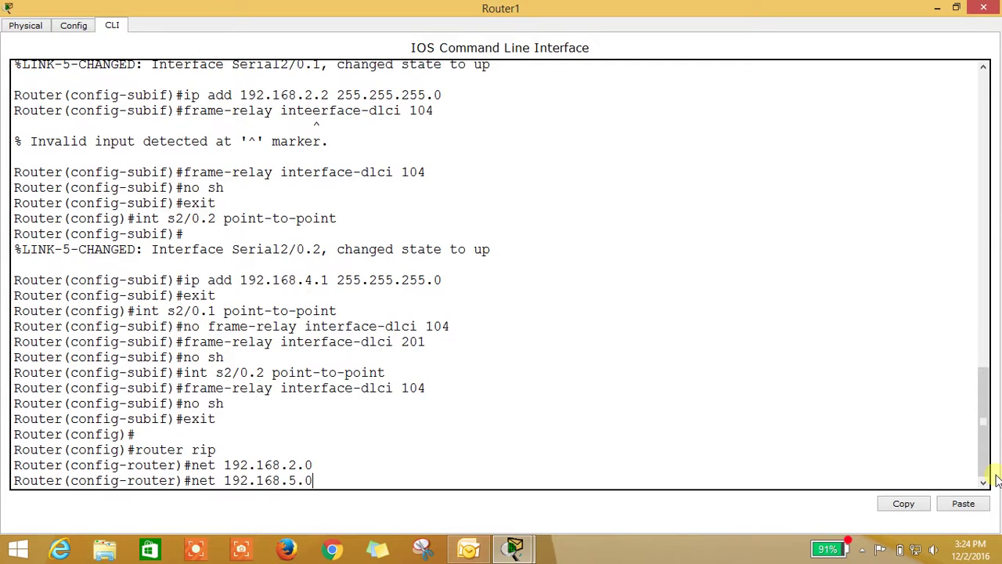
key(Return)
key(Up)
key(BackSpace)
key(BackSpace)
key(BackSpace)
text(4.0)
key(Return)
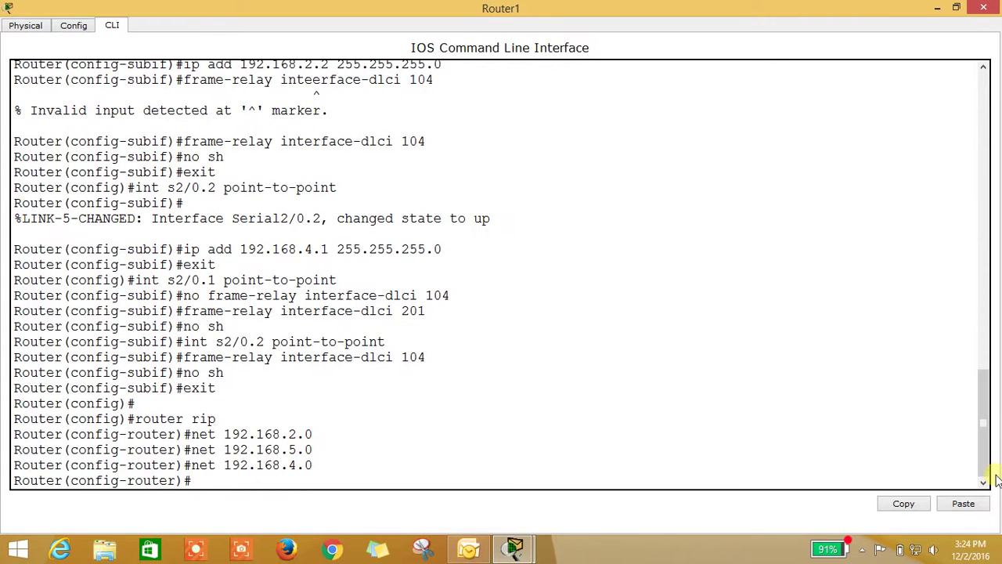
- Leave router configuration mode and save Router1's configuration with wr
key(ctrl+z)
text(wr)
key(Return)
key(Return)
- Display Router1's running configuration and examine its interface, DLCI and RIP entries down to the console line section
text(sh)
key(Tab)
text(r)
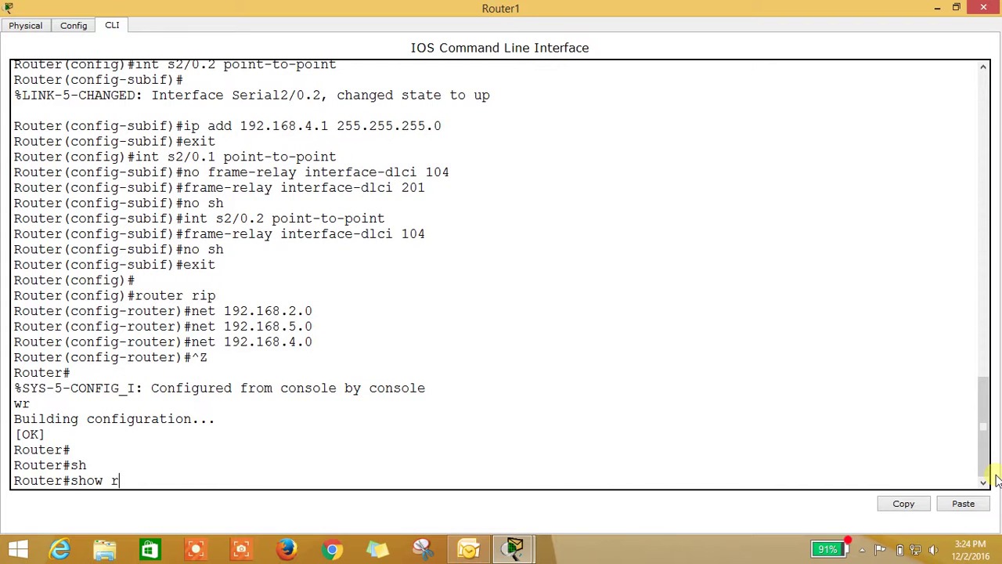
text(u)
key(Tab)
key(Return)
key(Return)
key(Return)
key(Return)
key(Return)
key(Return)
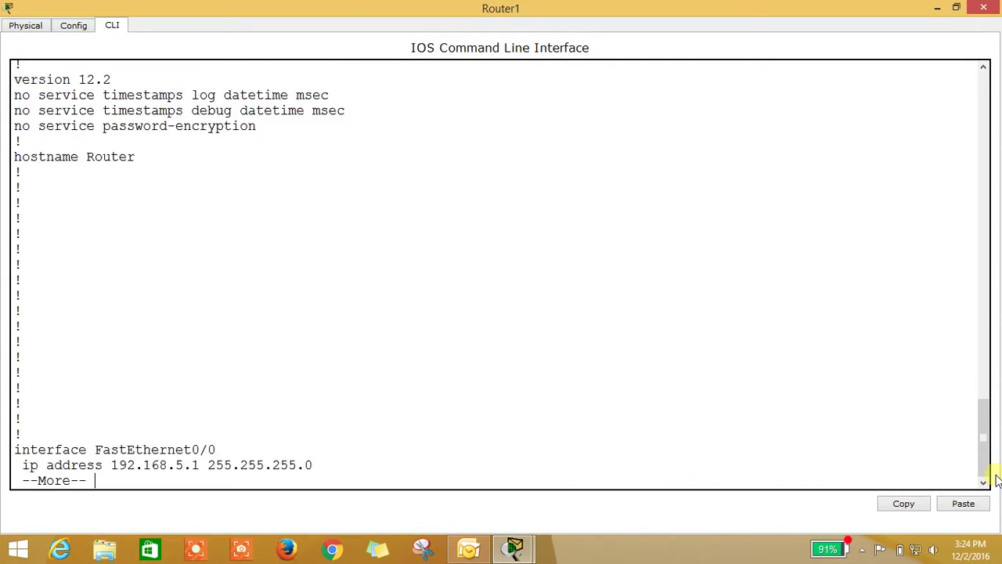
key(Return)
key(Return)
key(Return)
key(Return)
key(Return)
key(Return)
key(Return)
key(Return)
key(Return)
key(Return)
key(Return)
key(Return)
key(Return)
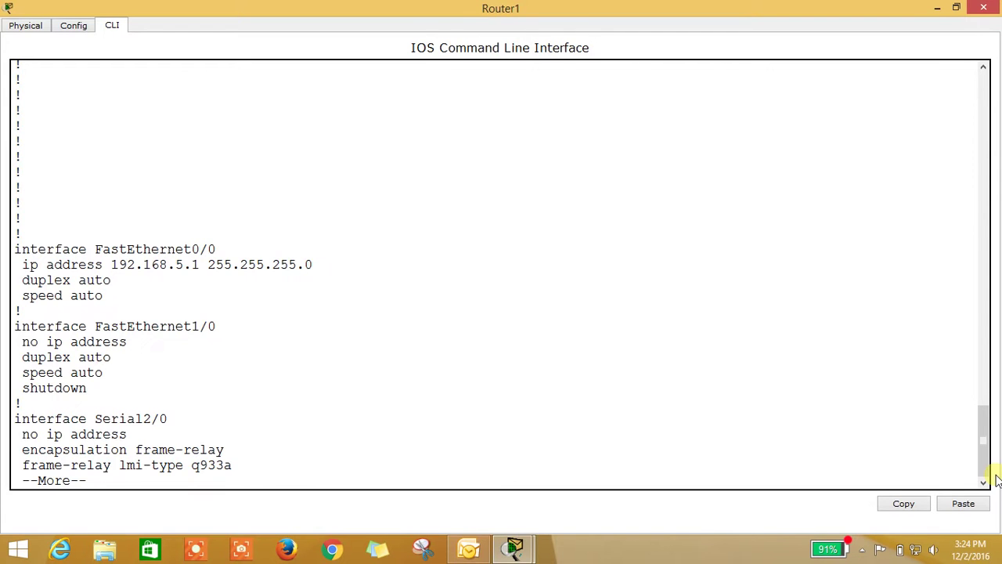
key(Return)
key(Return)
key(Return)
key(Return)
key(Return)
key(Return)
key(Return)
key(Return)
key(Return)
key(Return)
key(Return)
key(Return)
key(Return)
key(Return)
key(Return)
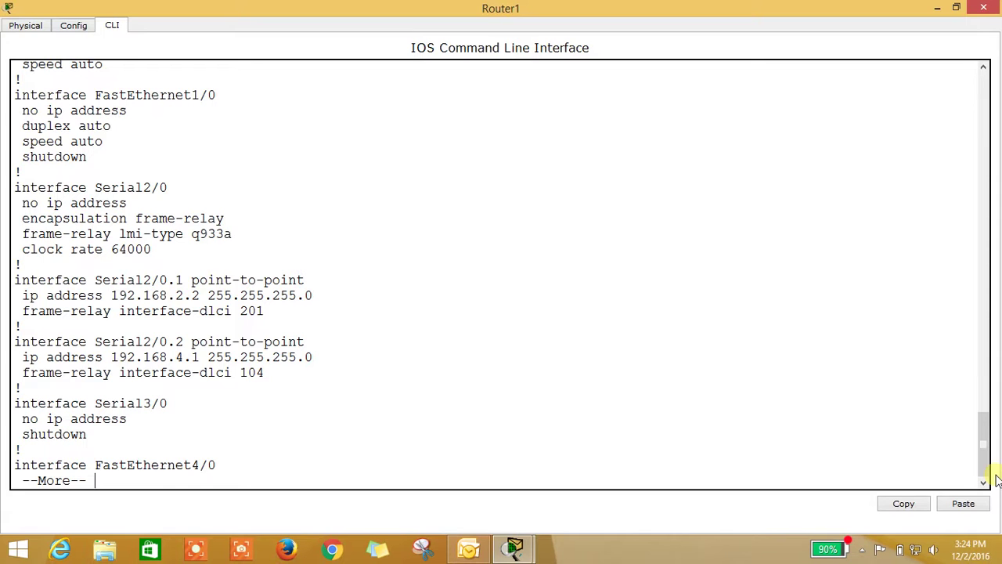
key(space)
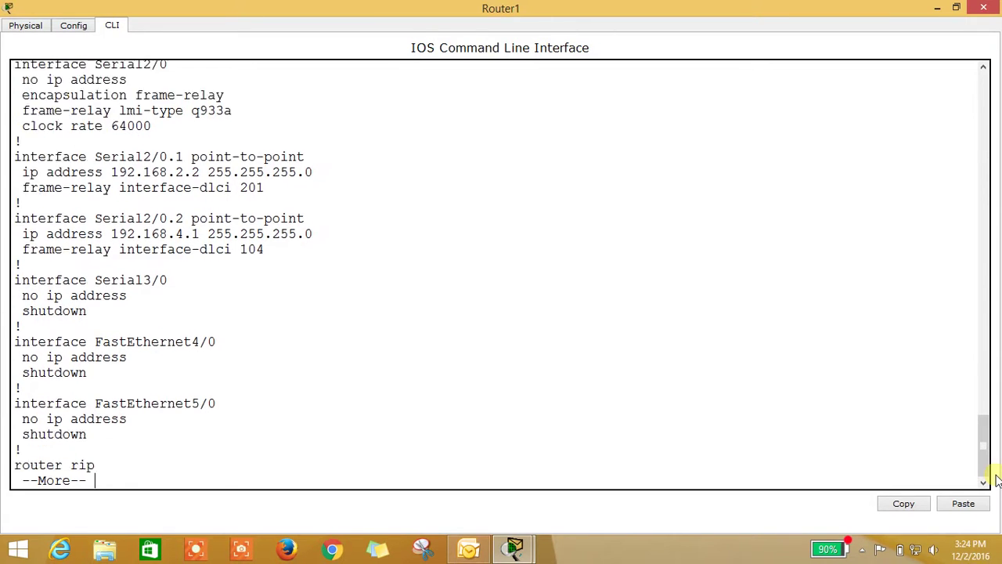
key(Return)
key(Return)
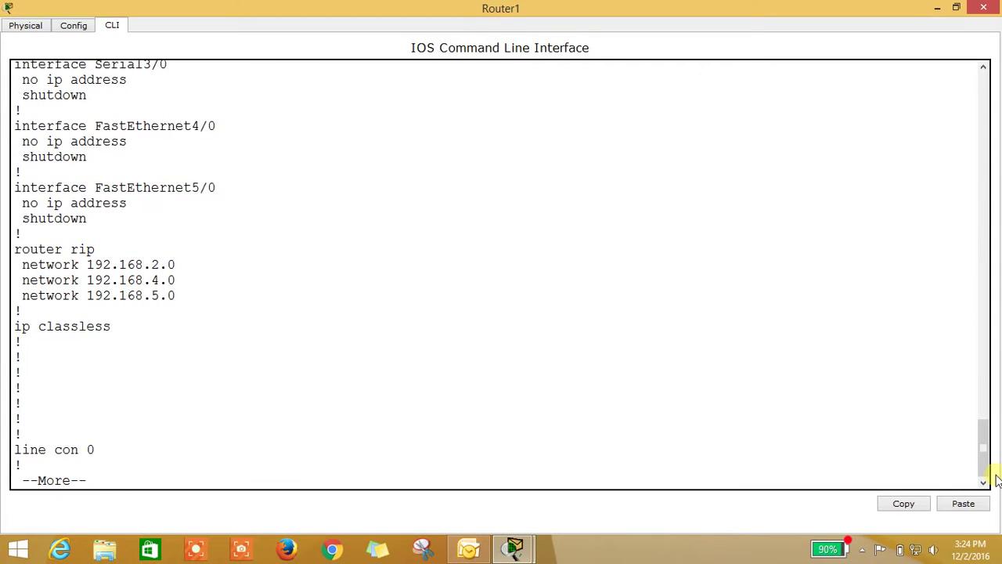
key(q)
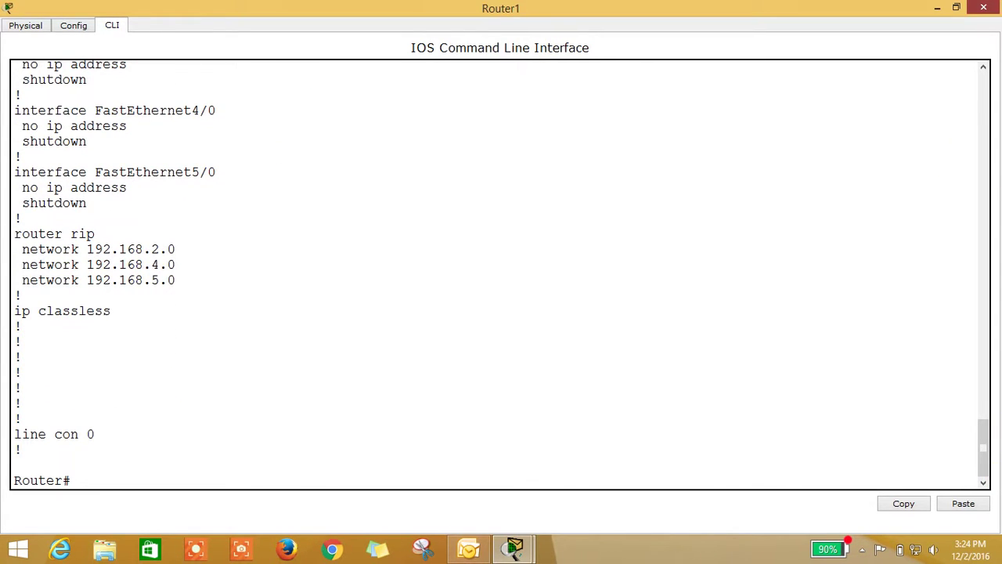
- Open Router2's command line, decline the initial configuration dialog with n, and enter global configuration mode
click(983, 7)
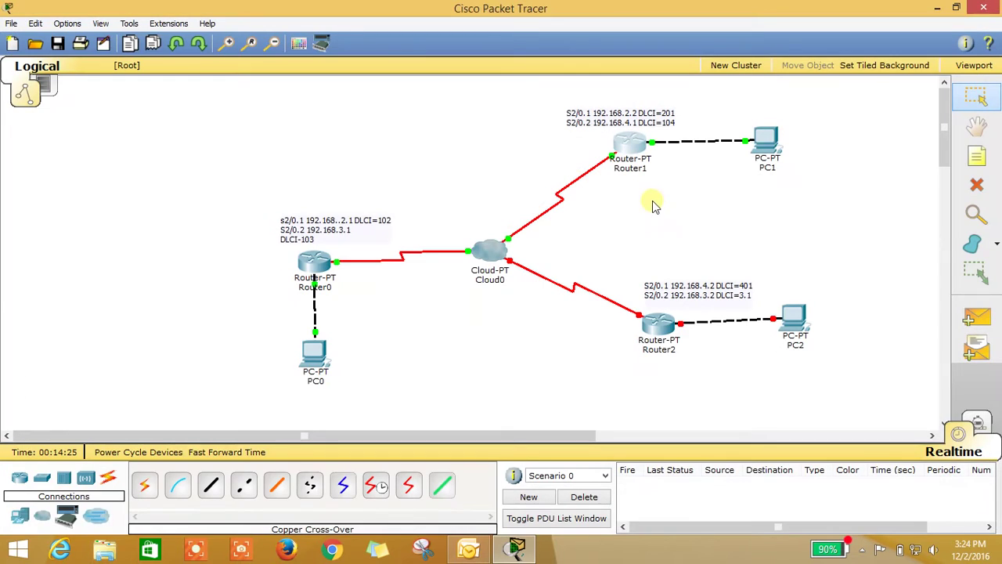
click(657, 323)
click(378, 124)
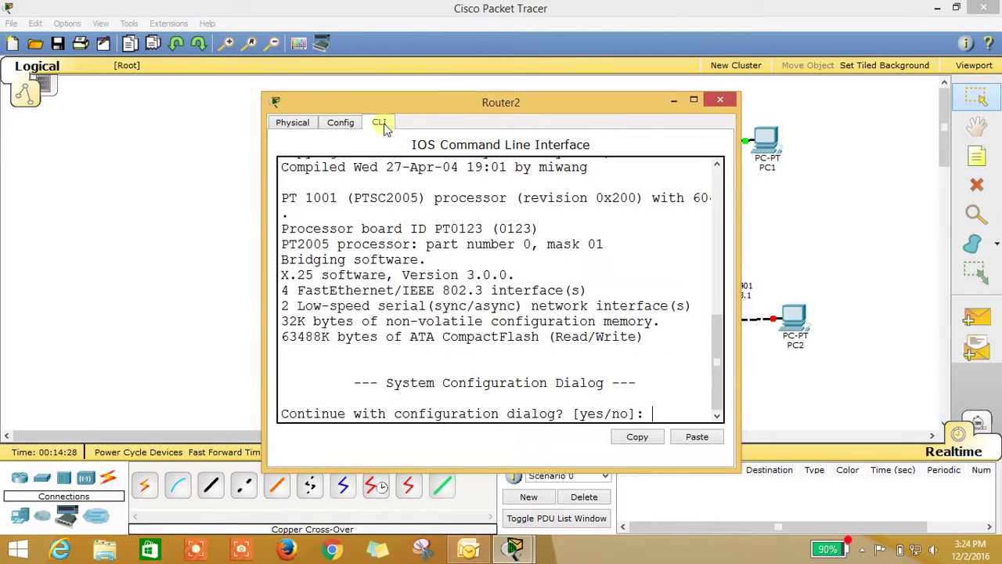
double_click(428, 102)
text(n)
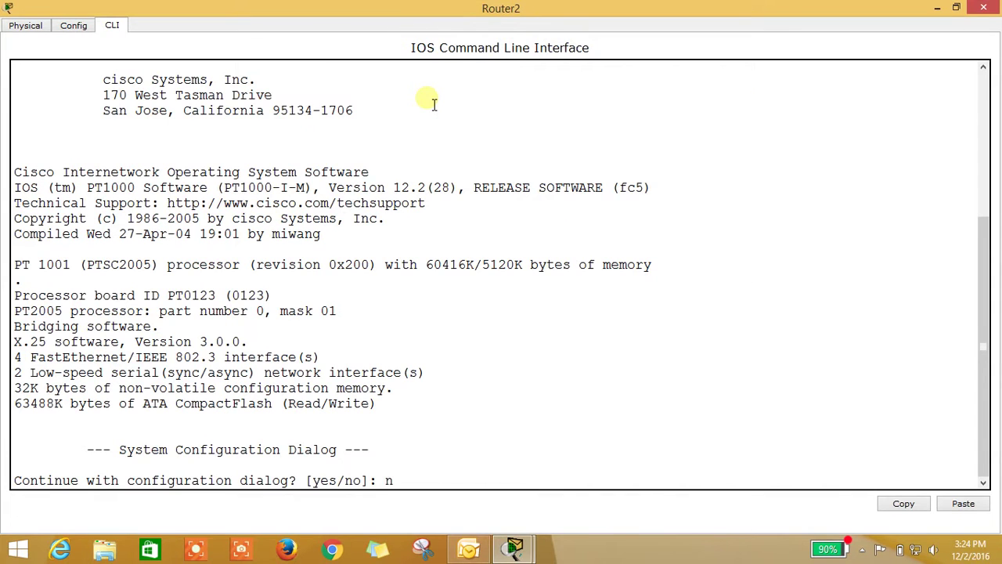
key(Return)
key(Return)
key(Return)
text(ena)
key(Return)
text(conf t)
key(Return)
- Assign 192.168.6.1 with mask 255.255.255.0 to Router2's interface f0/0 and enable it with no sh
text(int s)
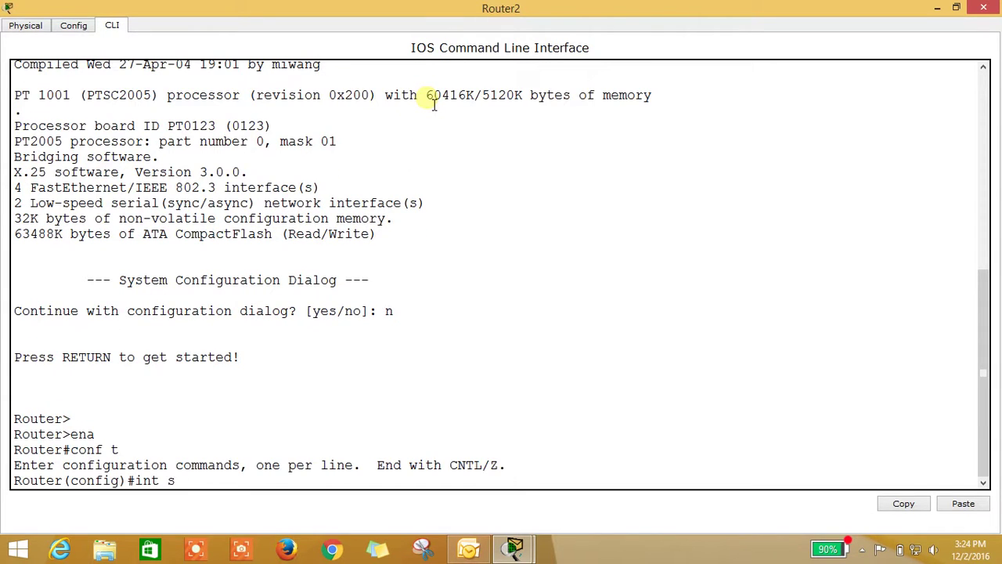
key(BackSpace)
text(f0/0)
key(Return)
text(ip ad)
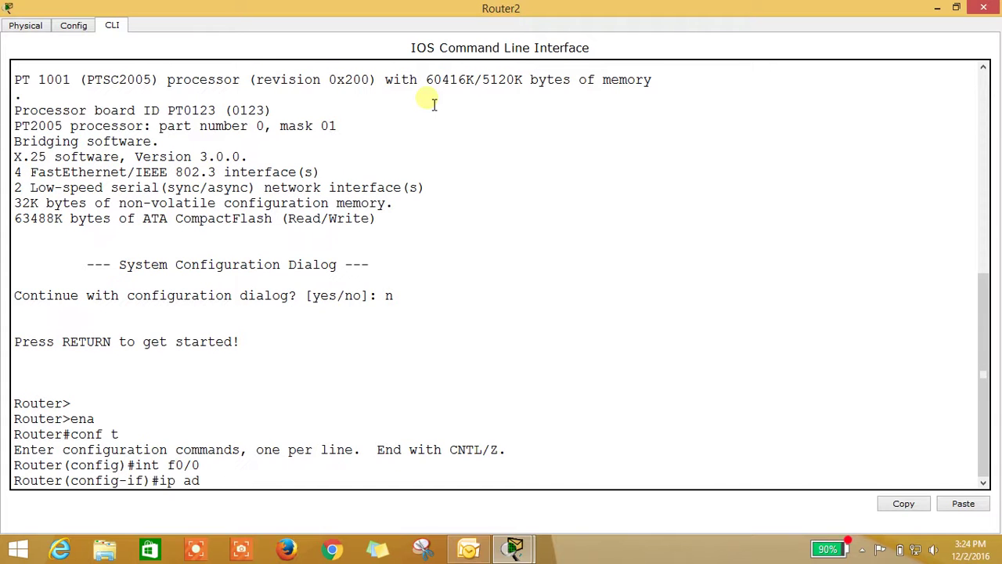
text(d 192.168.6.1 2)
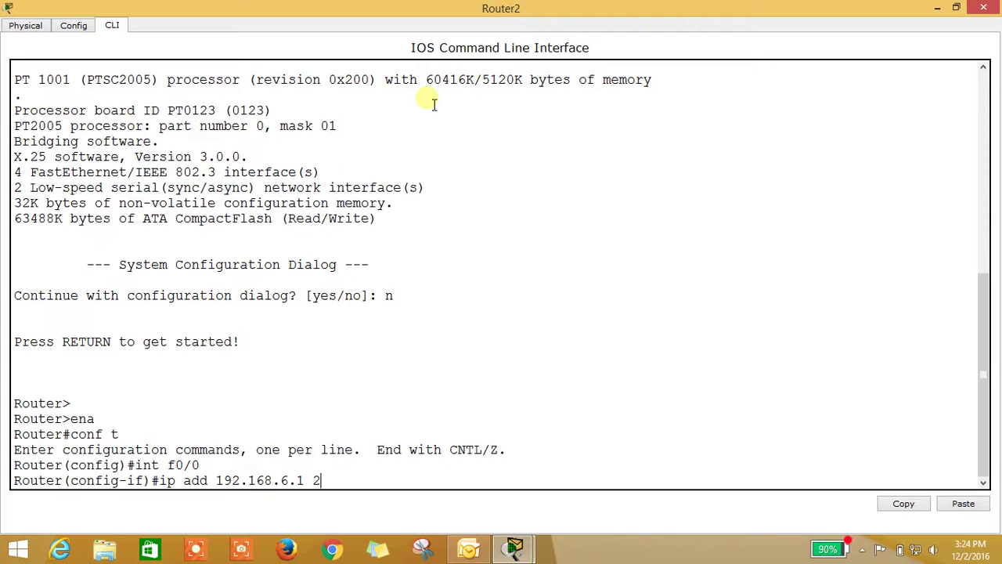
text(55.255.255.0)
key(Return)
text(no sh)
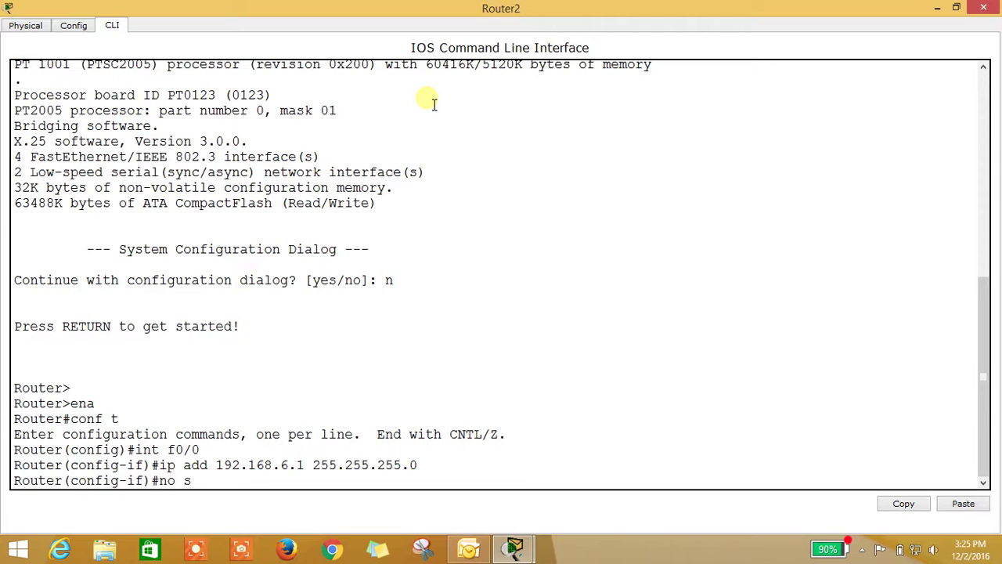
key(Return)
text(exit)
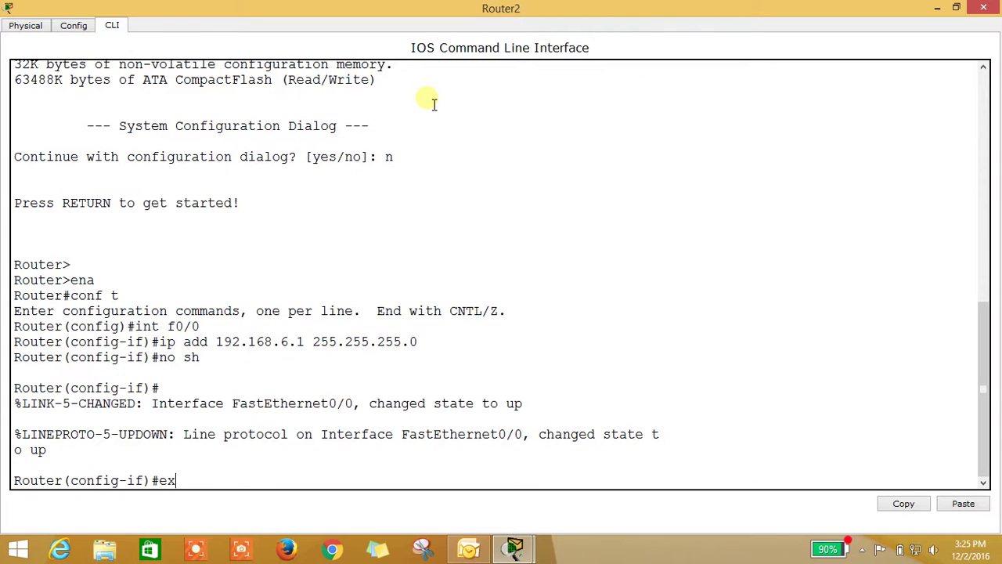
key(Return)
- Set clock rate 64000 and frame-relay encapsulation on Router2's serial interface s2/0
text(int s2/0)
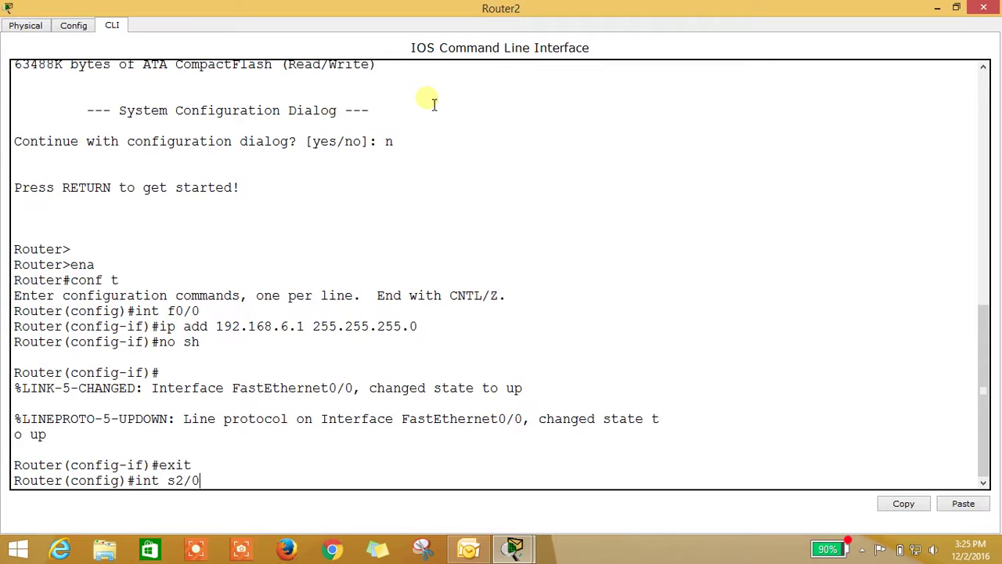
key(Return)
text(cloa)
key(BackSpace)
text(ck rate 64000)
key(Return)
text(enc frame-relay)
key(Return)
- Set the Frame Relay lmi-type to q933a on s2/0, enable the interface and leave its configuration
text(frame-relay )
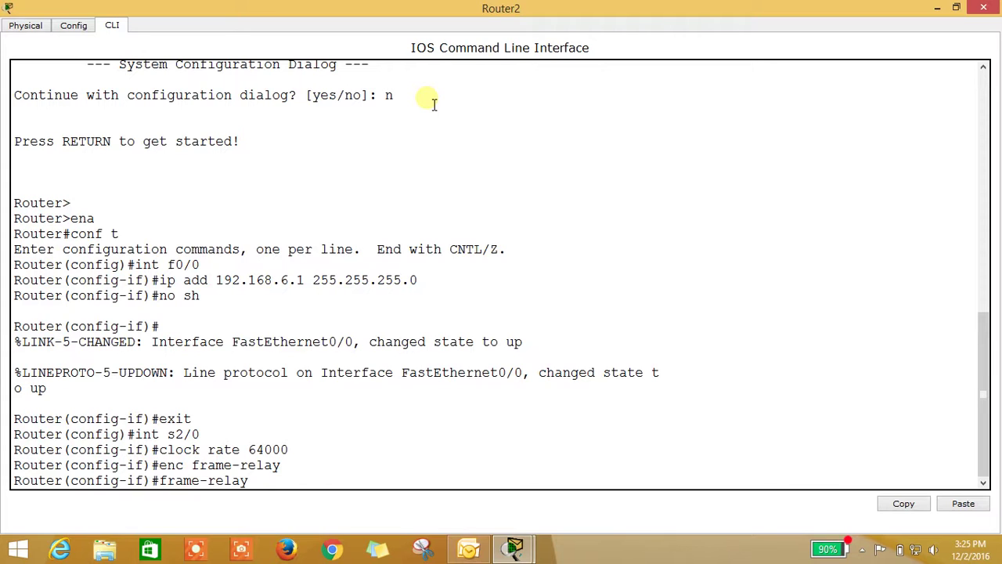
text(lmi-type q933a)
key(Return)
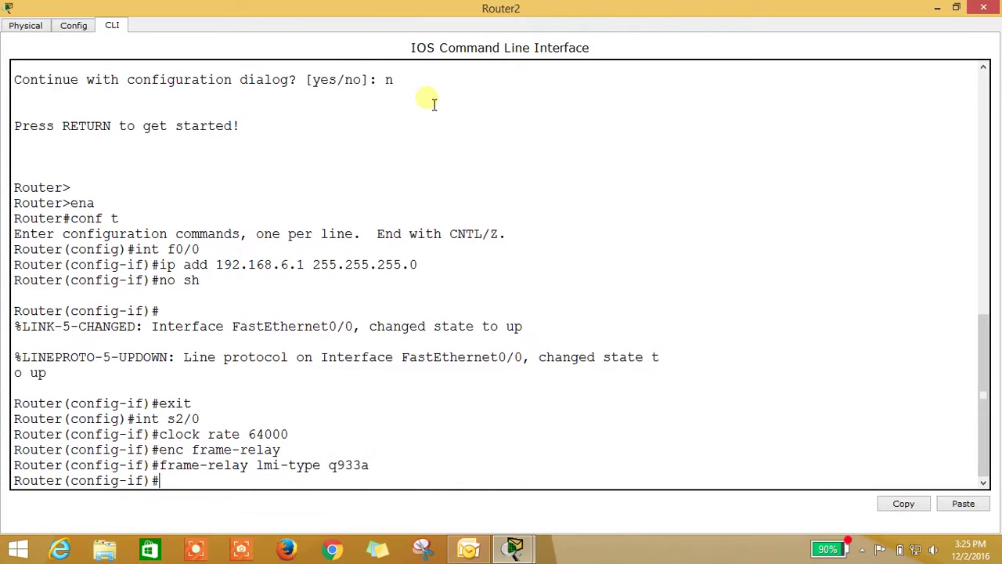
text(no sh)
key(Return)
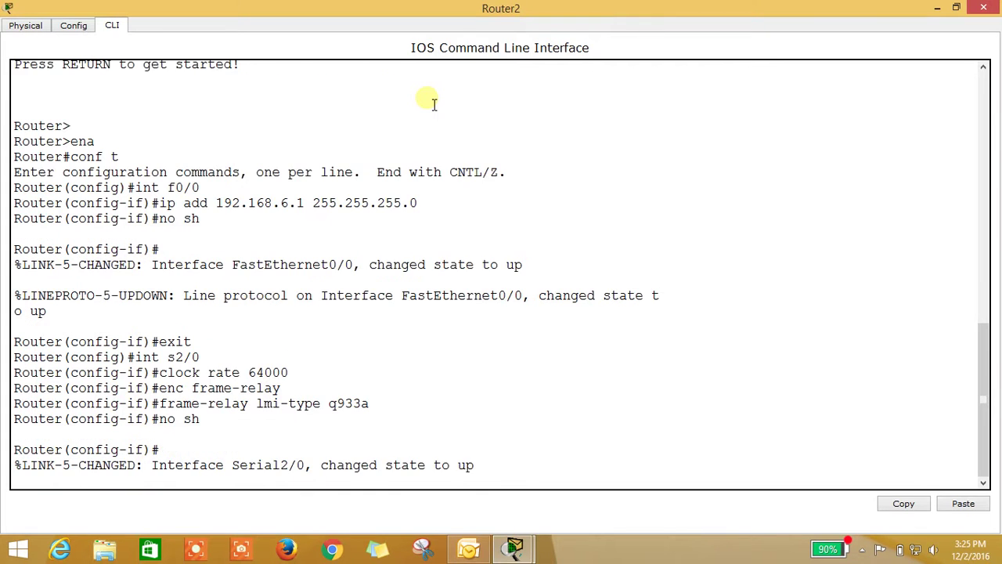
text(exi)
text(t)
key(Return)
- Try to create the point-to-point subinterface s2/0.1 on Router2
text(innt s2/0,=)
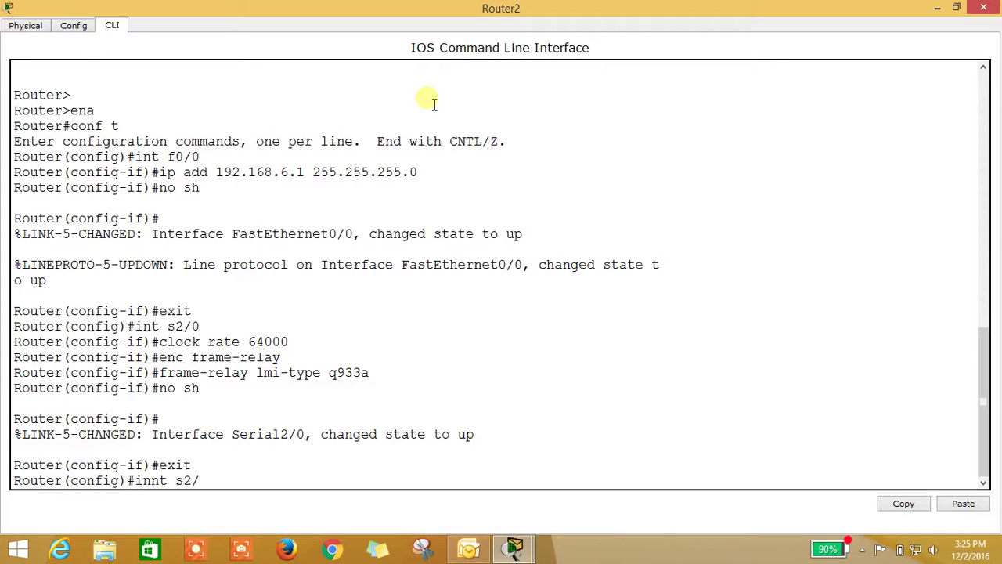
key(BackSpace)
key(BackSpace)
text(.1 point)
text(to)
key(BackSpace)
key(BackSpace)
text(-to-point)
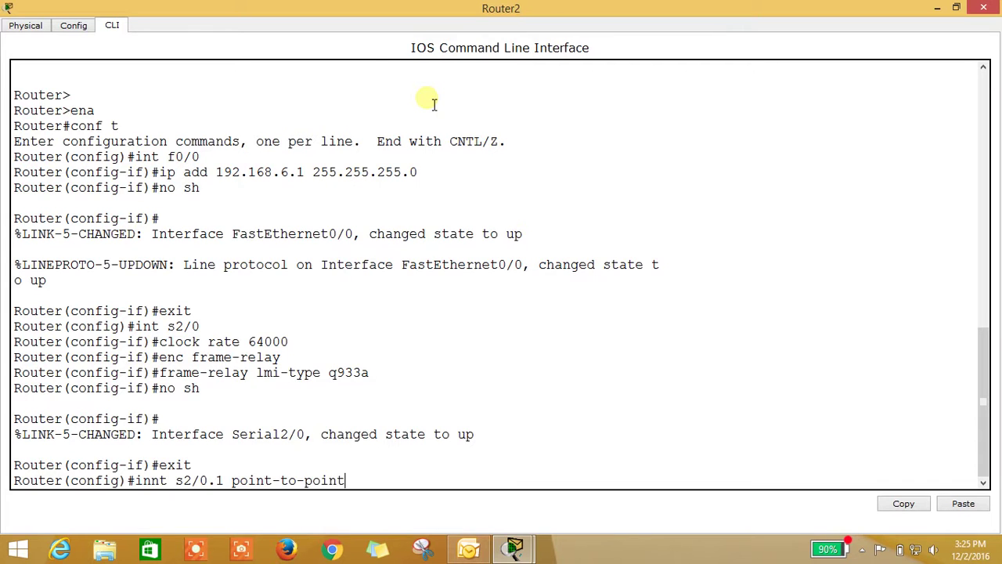
key(Return)
- Correct innt to int in the previous command and create point-to-point subinterface s2/0.1
key(Up)
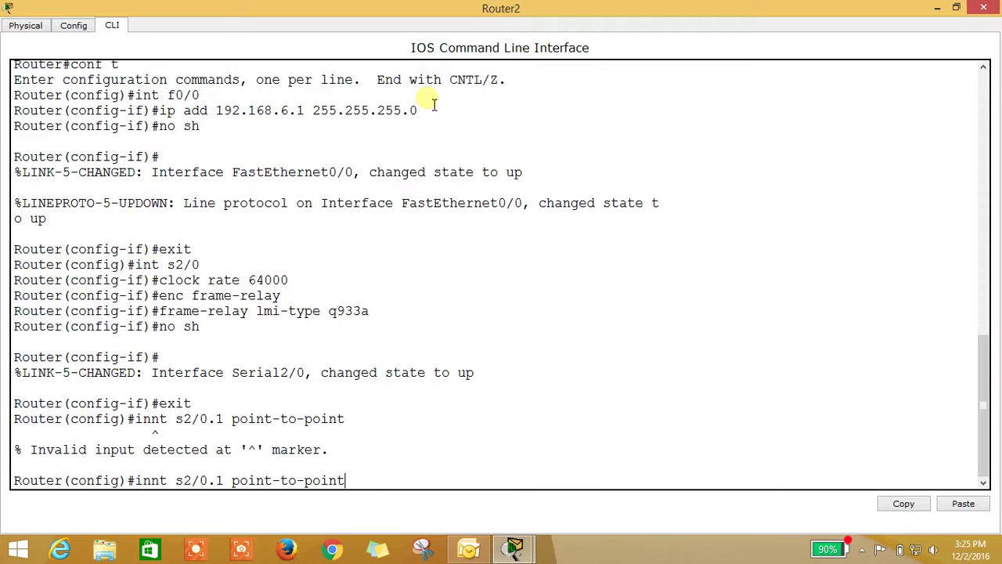
key(Left)
key(Left)
key(Left)
key(Left)
key(Left)
key(Left)
key(Left)
key(Left)
key(Left)
key(Left)
key(Left)
key(Left)
key(Left)
key(Left)
key(Left)
key(Left)
key(Left)
key(Left)
key(Left)
key(Left)
key(BackSpace)
key(Return)
key(Return)
- Assign IP address 192.168.4.2 with mask 255.255.255.0 to subinterface s2/0.1
text(ip add 1)
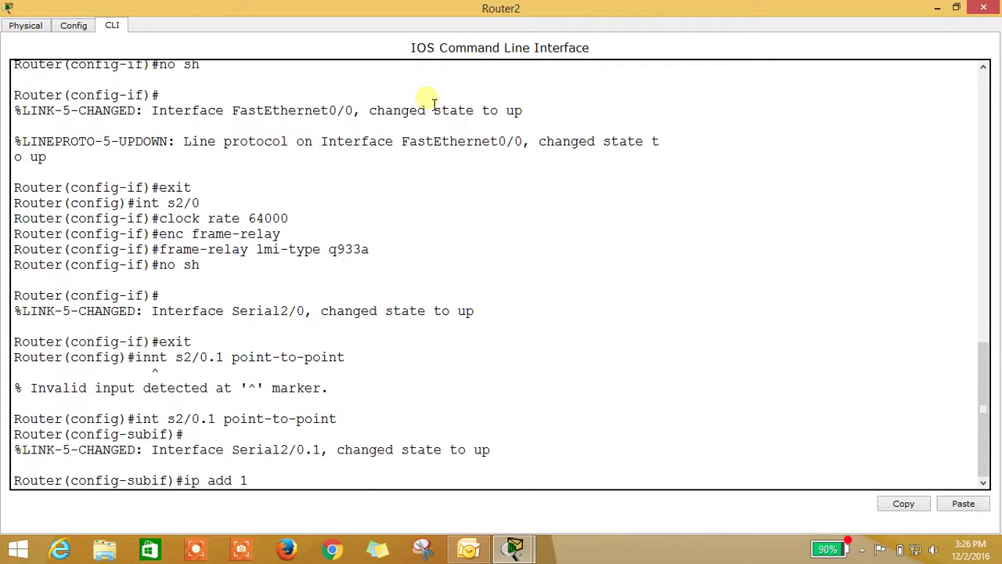
text(92.168)
text(.4.2 255.255.255.0)
key(Return)
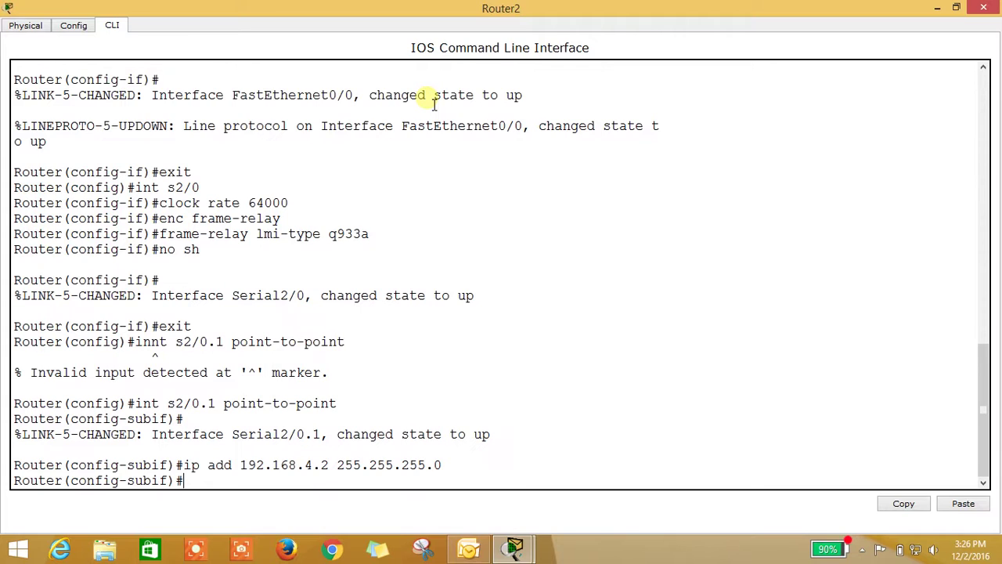
- Map subinterface s2/0.1 to DLCI 401 with the frame-relay interface-dlci command
text(no)
key(BackSpace)
key(BackSpace)
text(frame-relay)
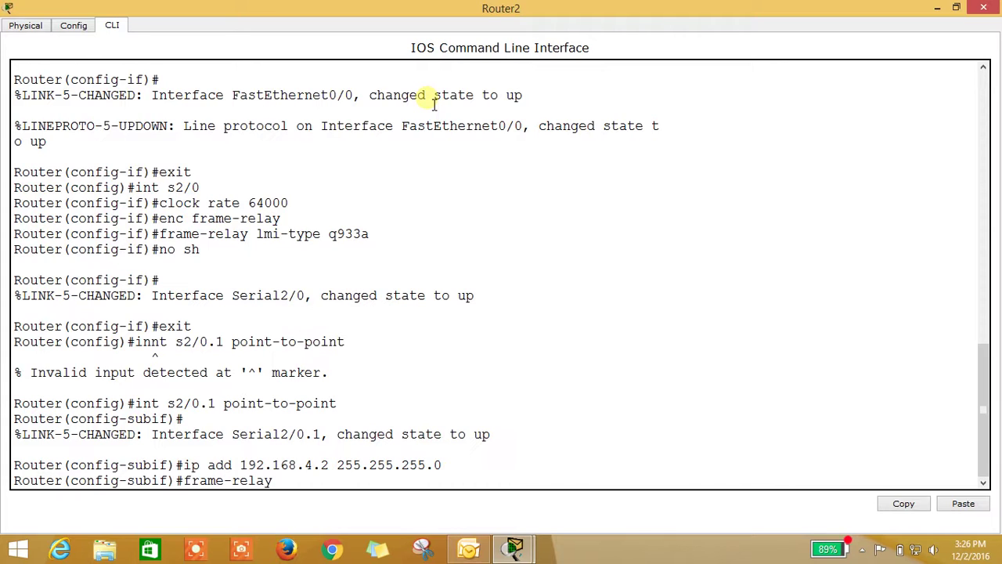
text( interface-dlci)
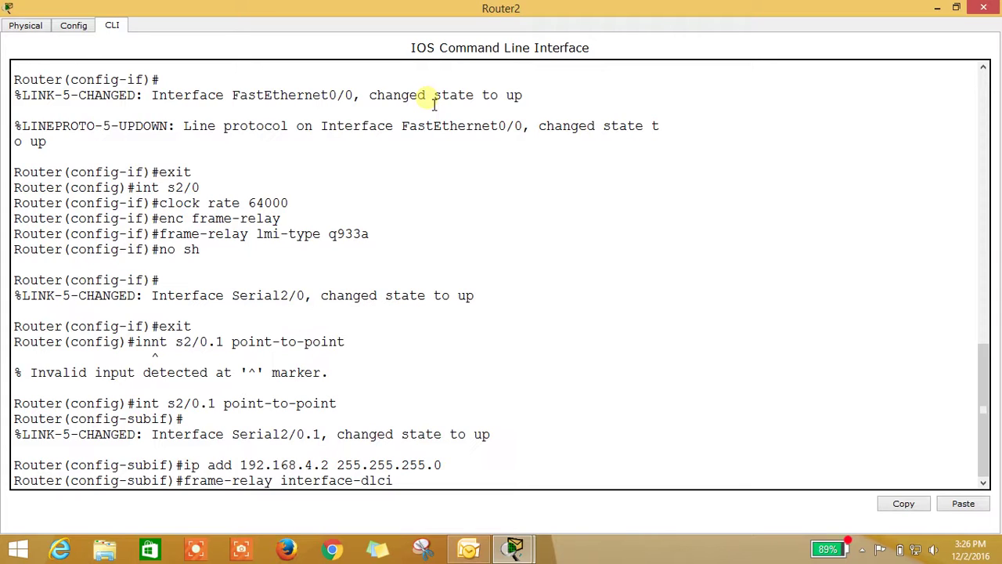
text(401)
key(Return)
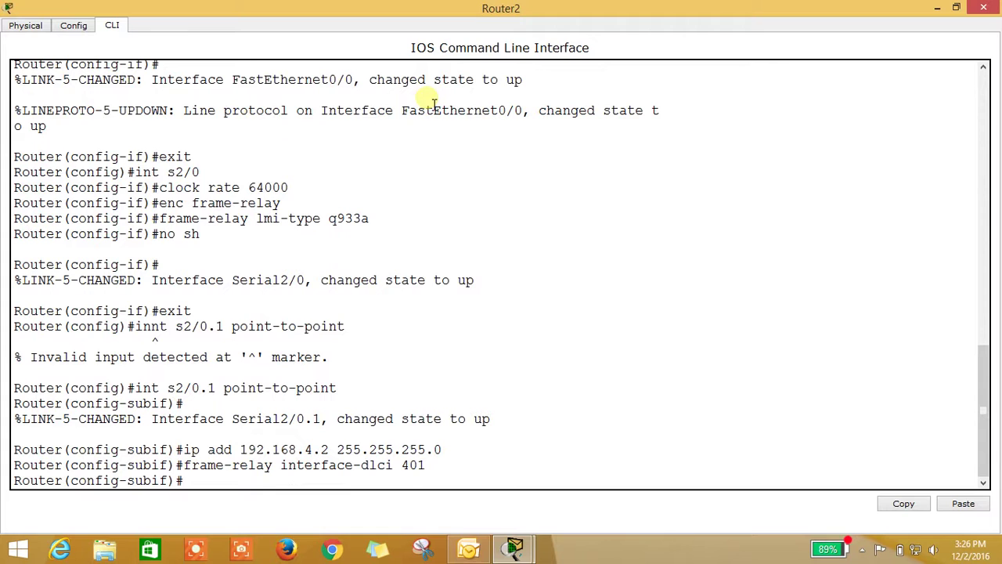
- Enable subinterface s2/0.1 with no sh and return to global configuration mode
text(no sh')
key(Return)
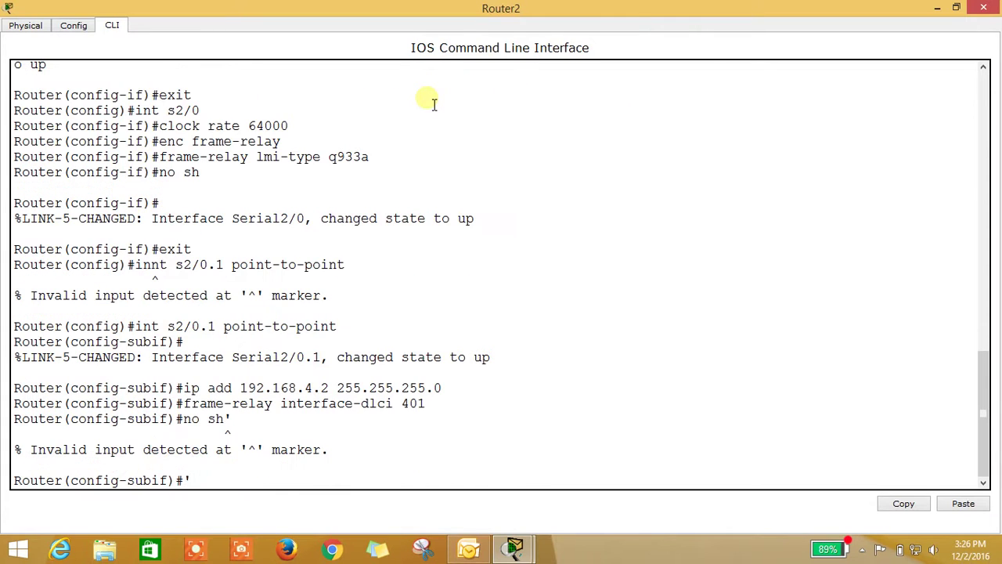
text(')
key(Up)
key(BackSpace)
key(Return)
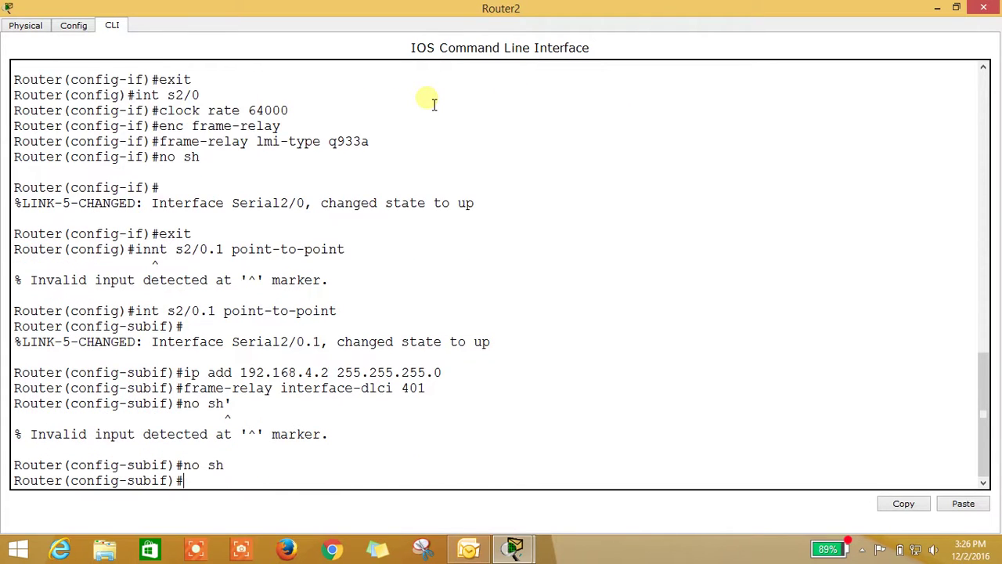
text(exit)
key(Return)
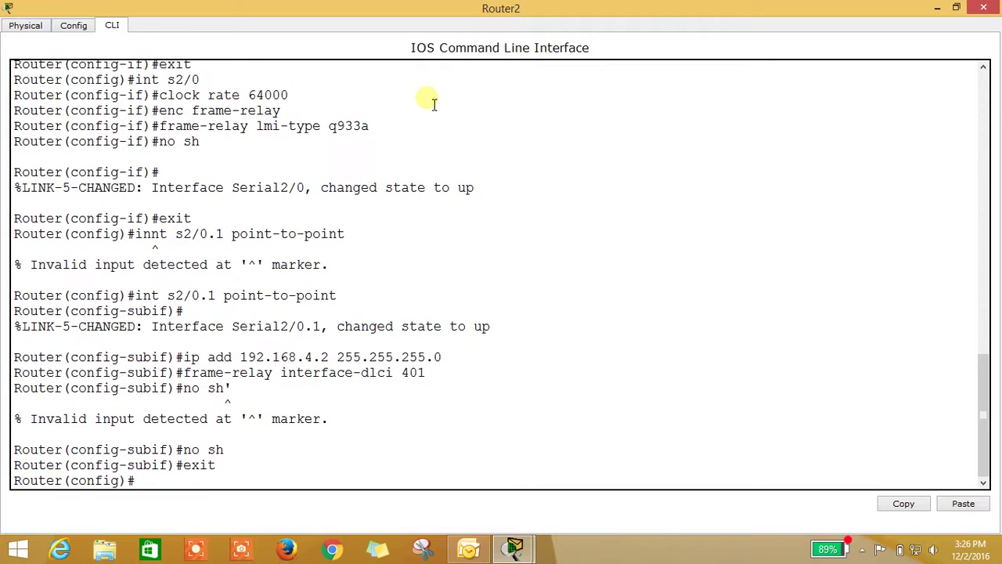
- Create point-to-point subinterface s2/0.2 with IP address 192.168.3.2, mask 255.255.255.0, and enable it
text(int s2/0.2 point-)
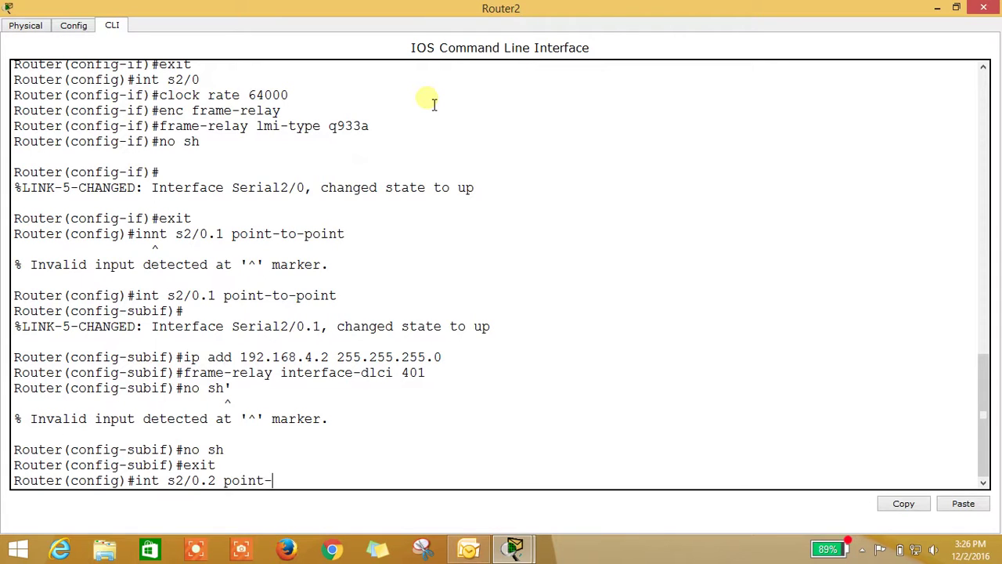
text(to-point)
key(Return)
text(ip)
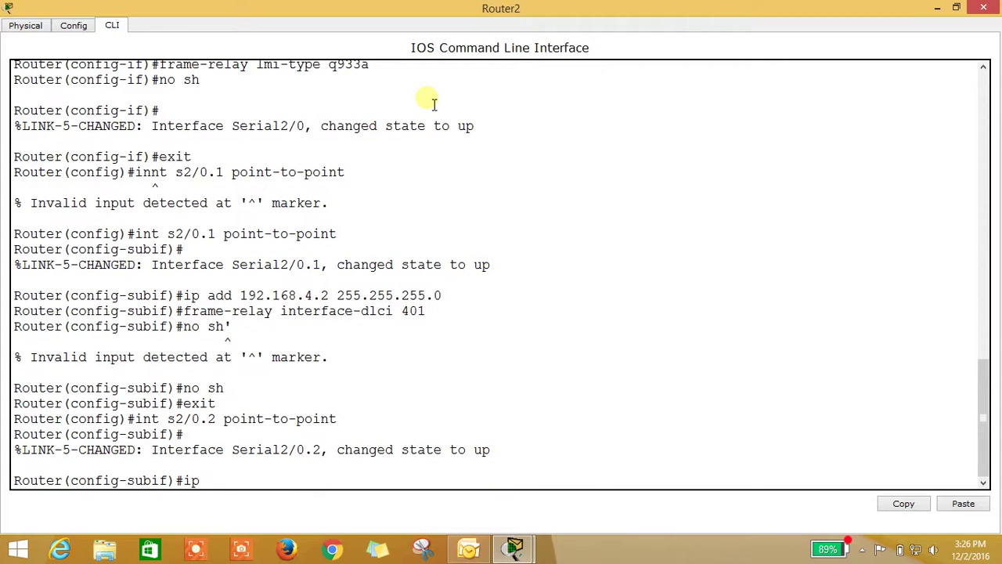
text( add 192.168.)
text(30)
key(BackSpace)
text(.2)
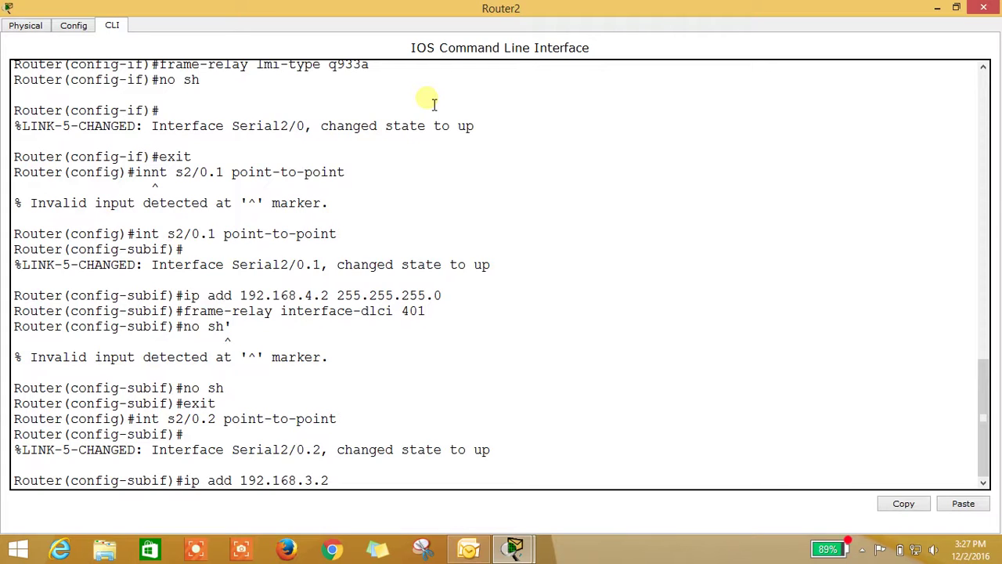
text( 255.255.255.0)
key(Return)
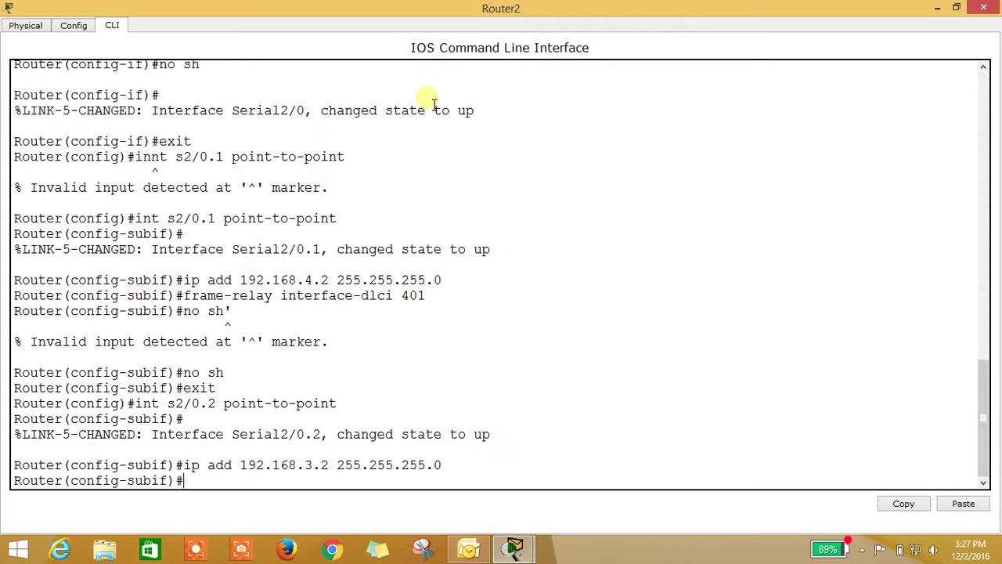
text(no sh)
key(Return)
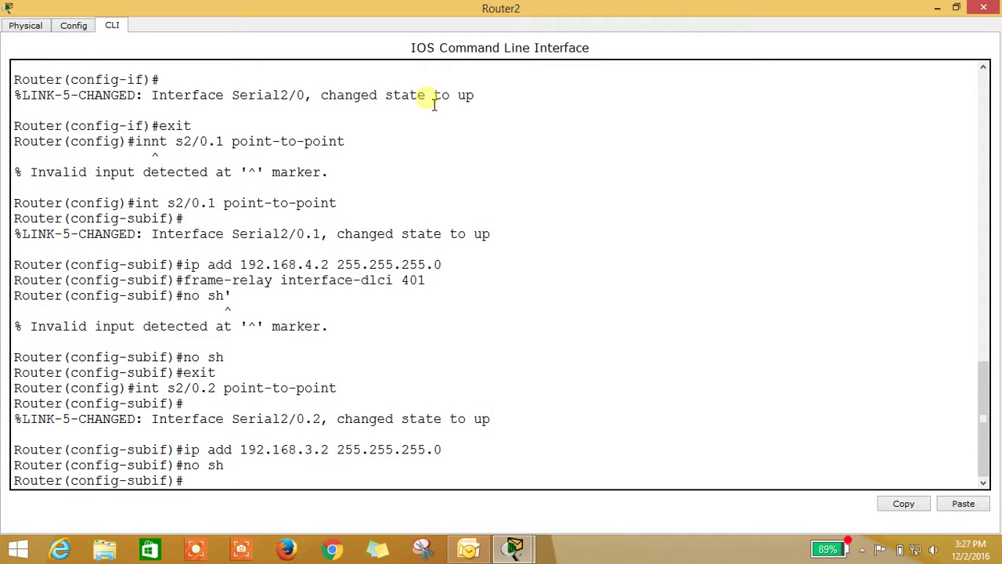
- Map subinterface s2/0.2 to DLCI 301, enable it with no sh, and return to global configuration mode
text(frame-rela)
key(BackSpace)
text(ay)
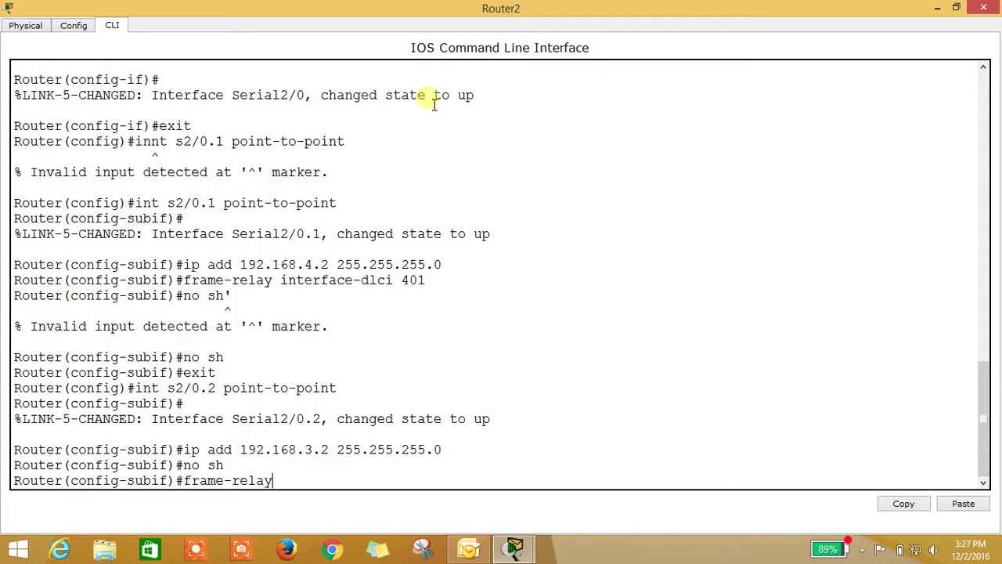
text( interface-dlci )
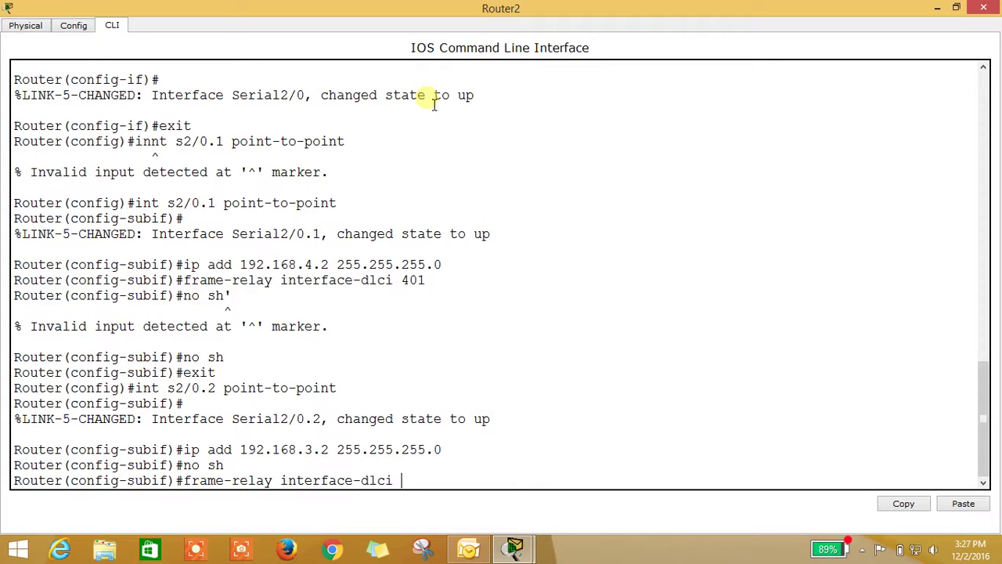
text(301)
key(Return)
text(no sh)
key(Return)
text(exit)
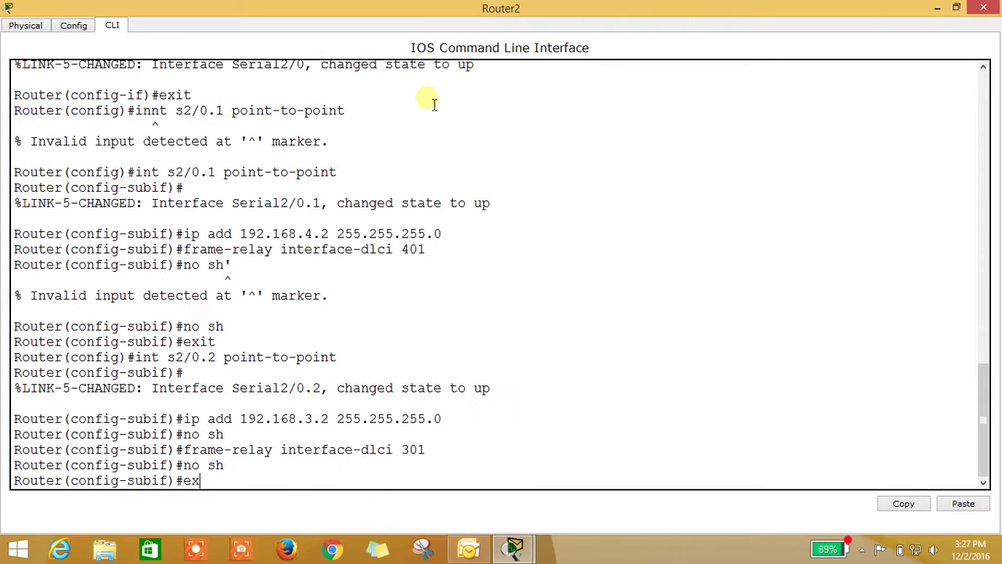
key(Return)
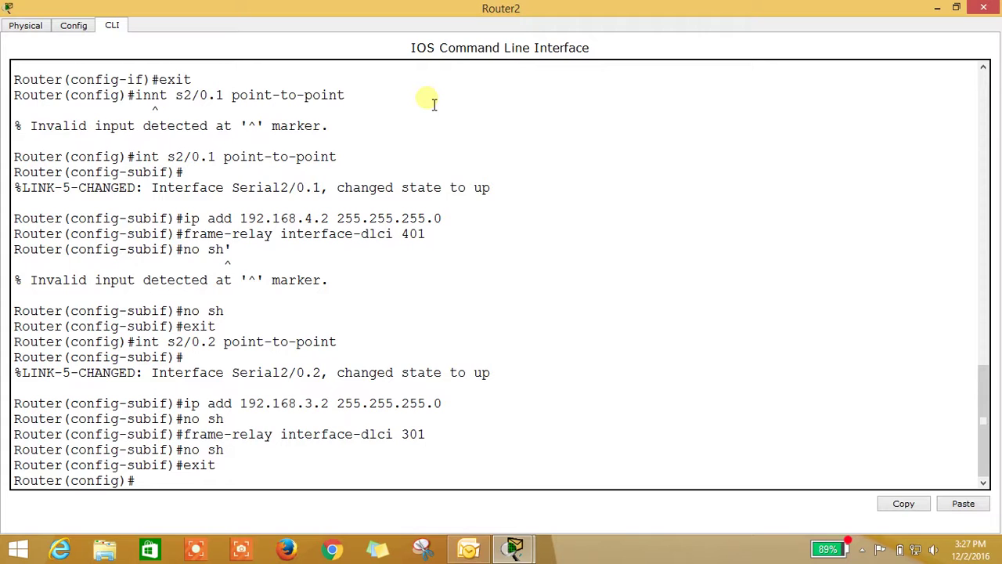
- Start RIP routing on Router2 with router rip and advertise network 192.168.3.0
key(Return)
text(router)
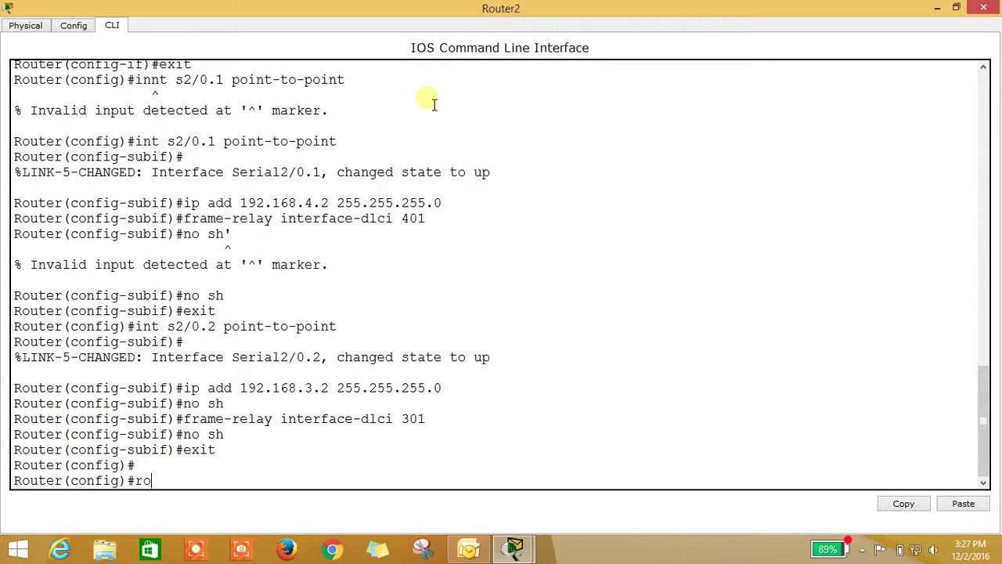
text( rip)
key(Return)
text(net 192.168.)
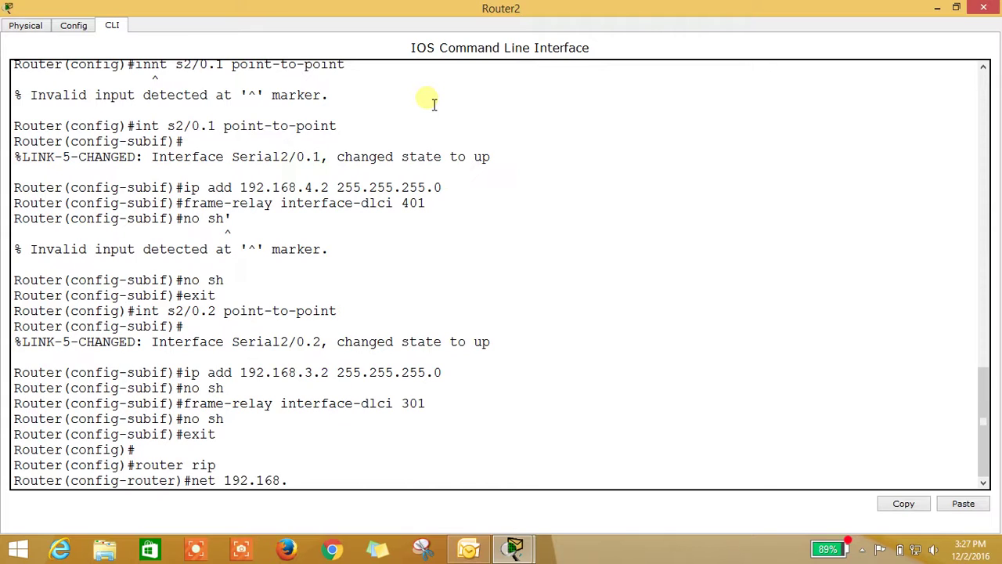
text(3.0)
key(Return)
- Advertise networks 192.168.4.0 and 192.168.6.0 in Router2's RIP configuration
key(Up)
key(BackSpace)
key(BackSpace)
text(4.0)
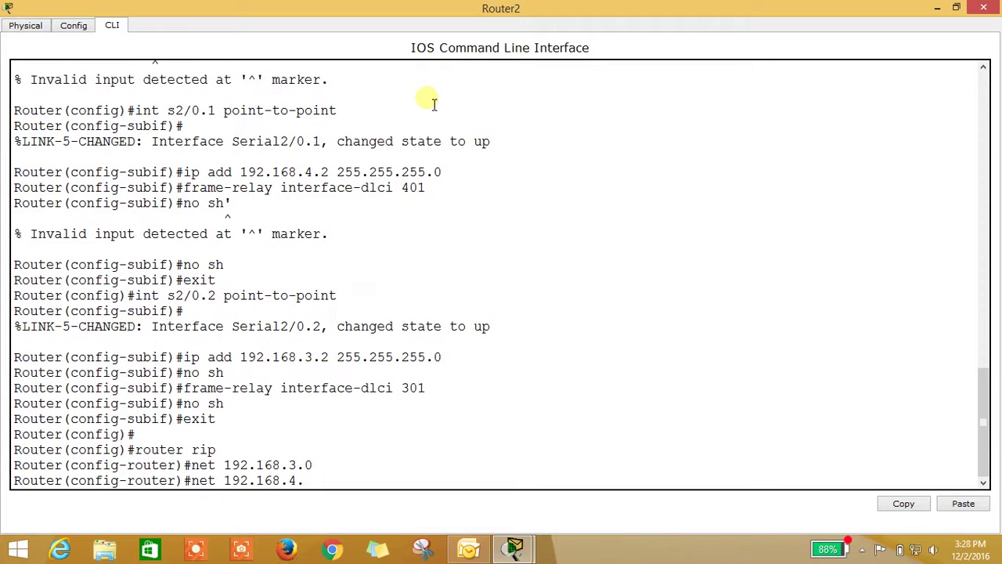
key(Return)
key(Up)
key(BackSpace)
key(BackSpace)
key(BackSpace)
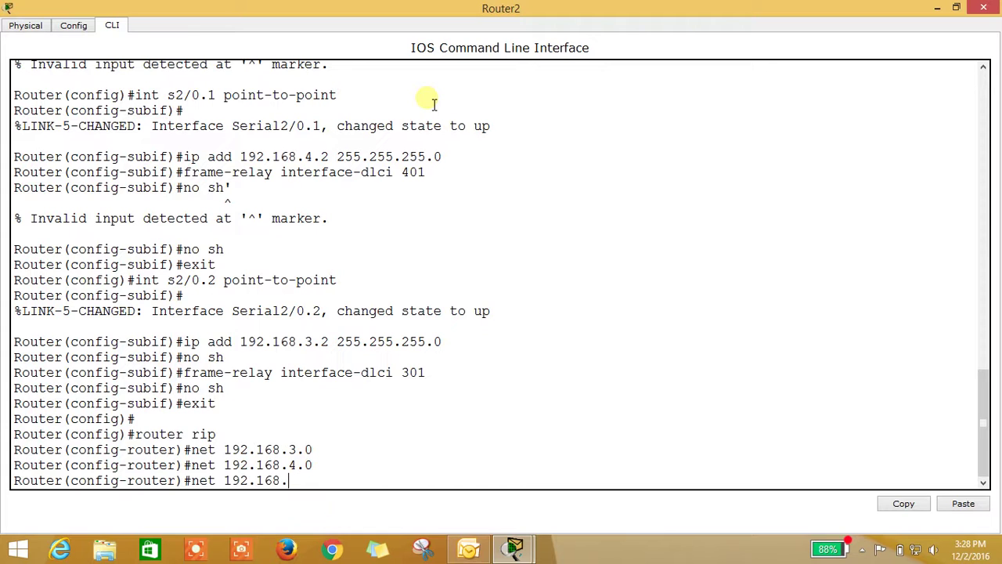
text(6.0)
key(Return)
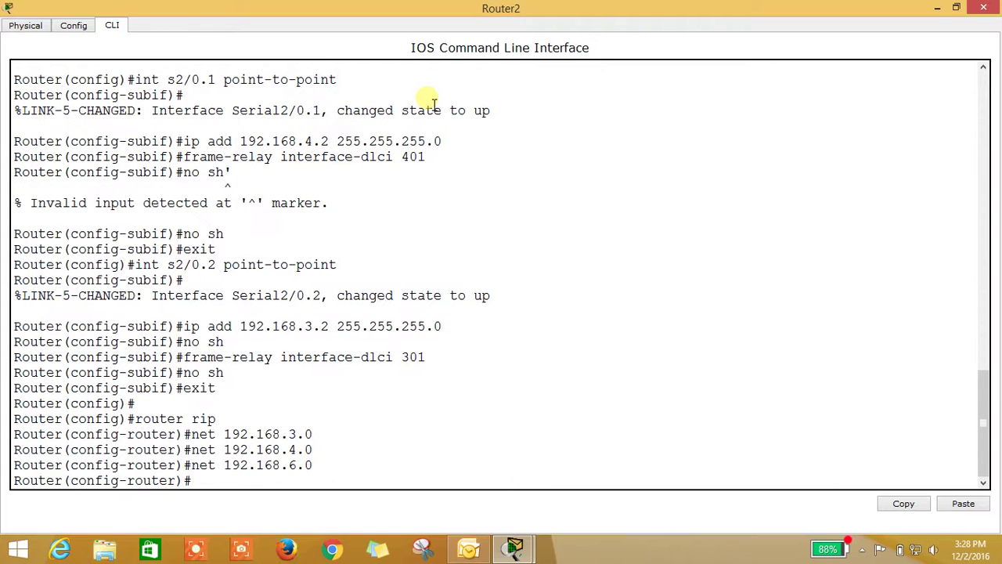
- Leave configuration mode on Router2, save the configuration with wr, and close the router window
key(ctrl+z)
text(wr)
key(Return)
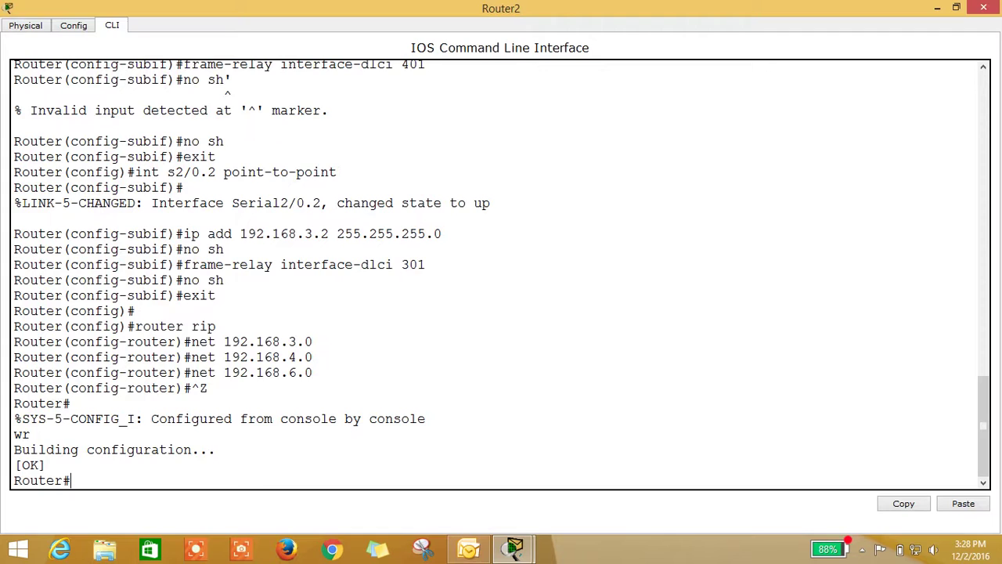
key(alt+F4)
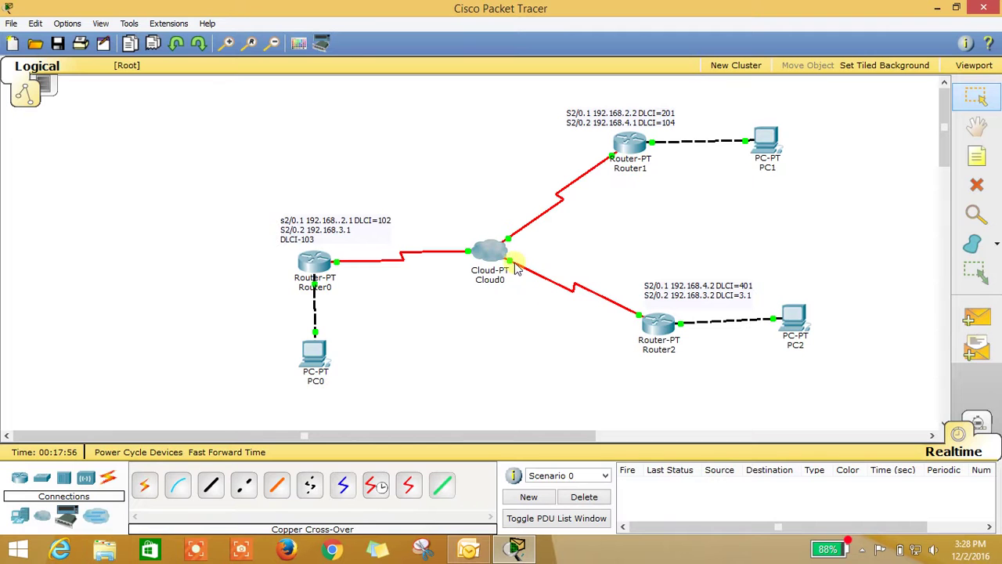
- Open Cloud0's configuration in a maximized window and set the LMI of Serial0 to Q933a
click(495, 258)
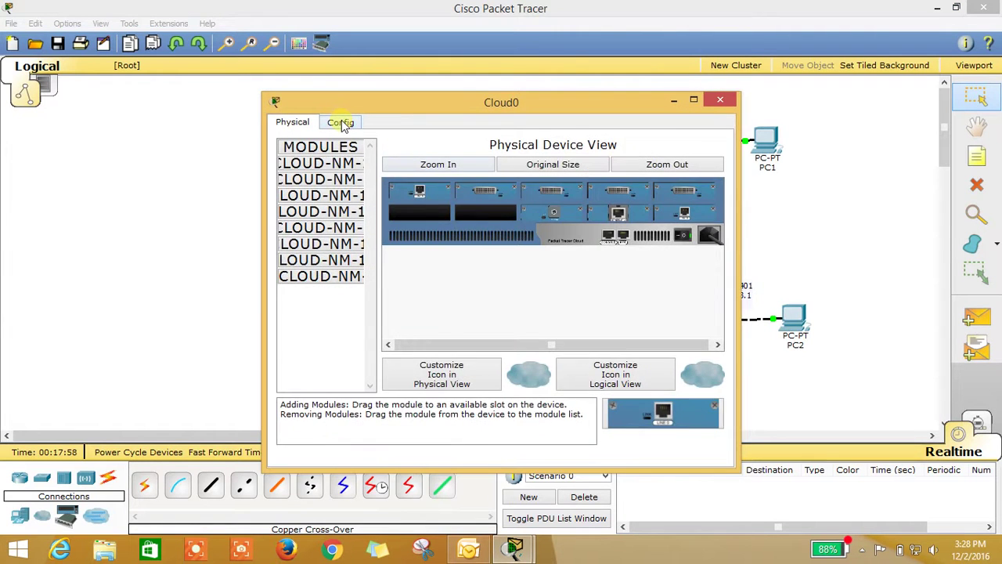
click(341, 123)
double_click(461, 102)
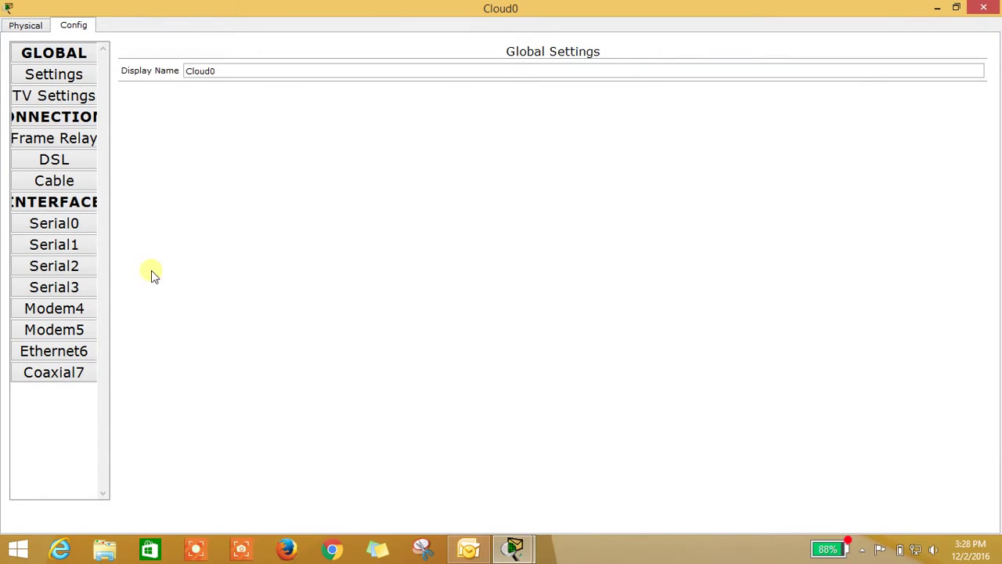
click(80, 225)
click(261, 109)
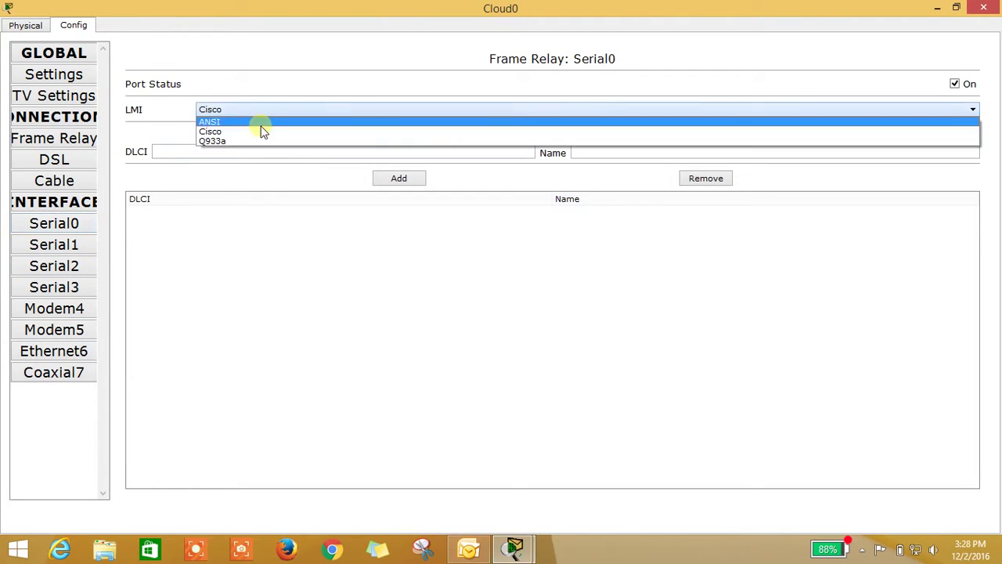
click(258, 138)
- Add DLCI 102 named "r1 to r2 via s0" to the cloud's Serial0 interface
click(235, 154)
text(102)
click(629, 153)
text(r)
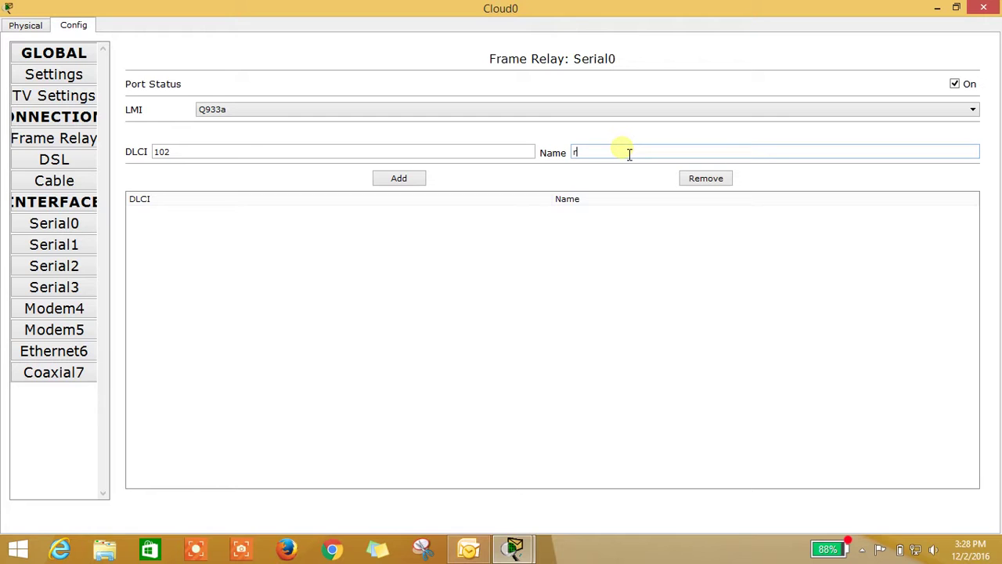
text(1)
text( to r2)
text( v)
text(ia)
text( se)
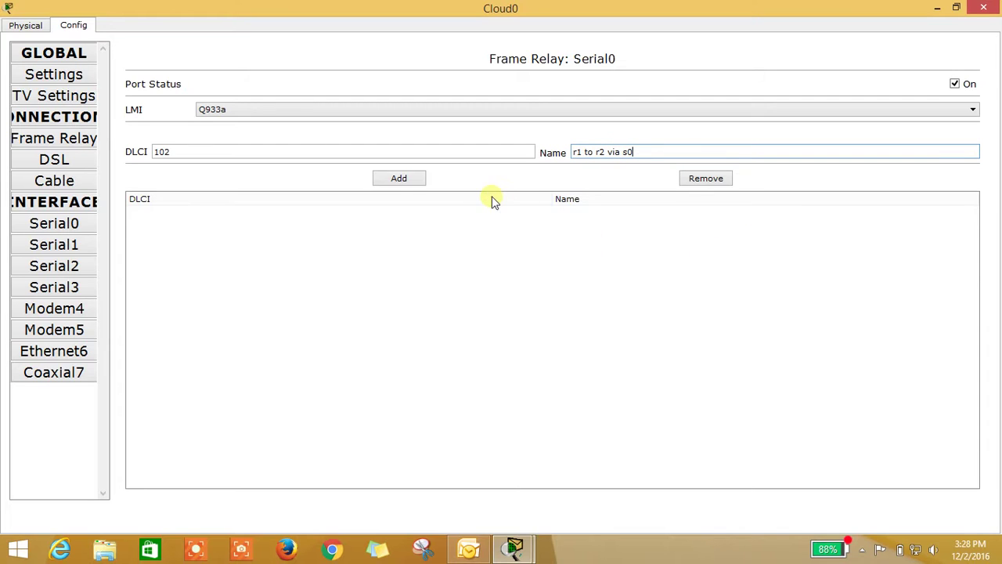
click(403, 180)
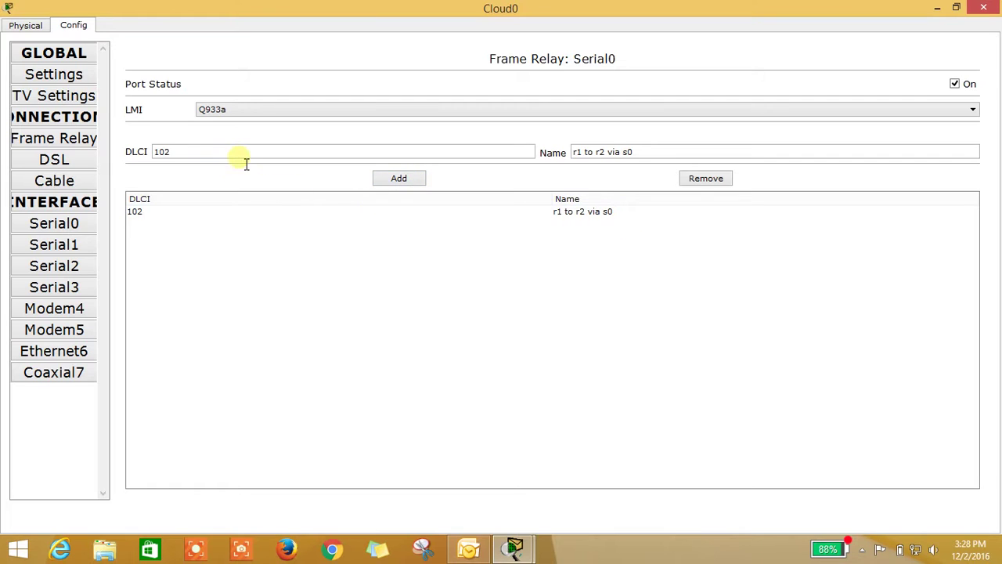
- Add DLCI 103 named "r1 to r3 via s0" to the cloud's Serial0 interface
key(BackSpace)
text(1)
key(BackSpace)
key(BackSpace)
text(03)
key(Tab)
key(Right)
key(Left)
key(Left)
key(Left)
key(Left)
key(Left)
key(Left)
key(Left)
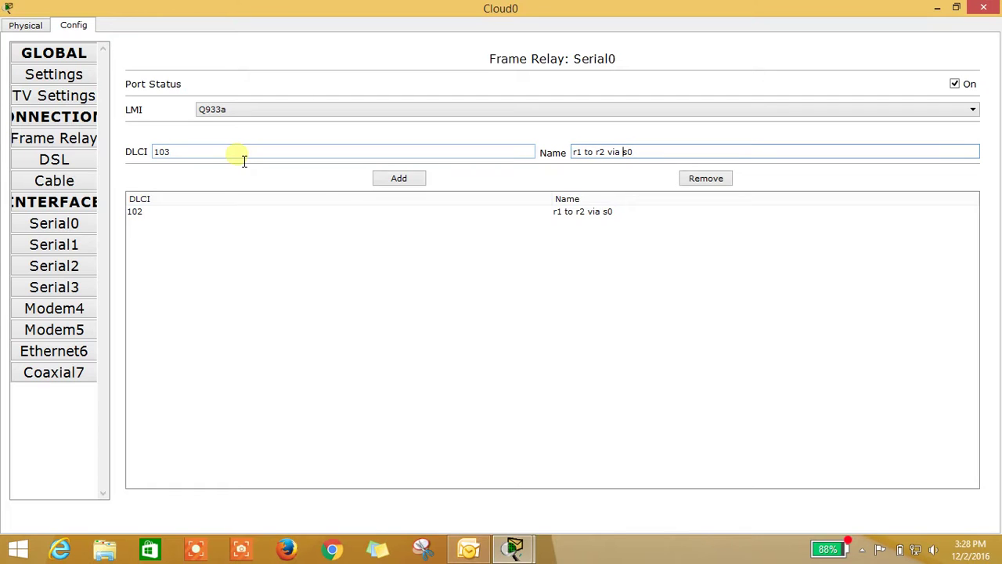
key(BackSpace)
text(3)
click(381, 182)
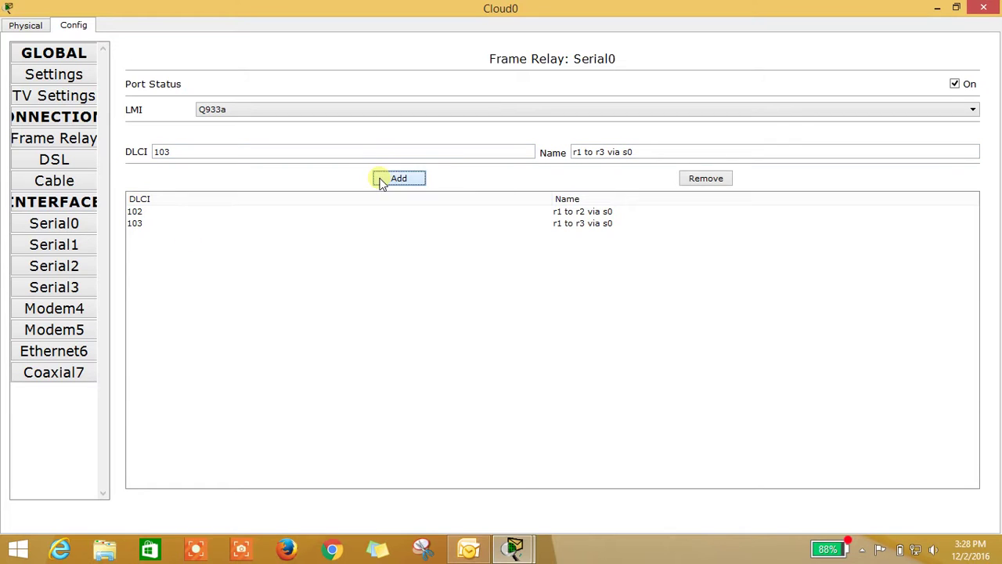
- Set the LMI of the cloud's Serial1 interface to Q933a
click(69, 244)
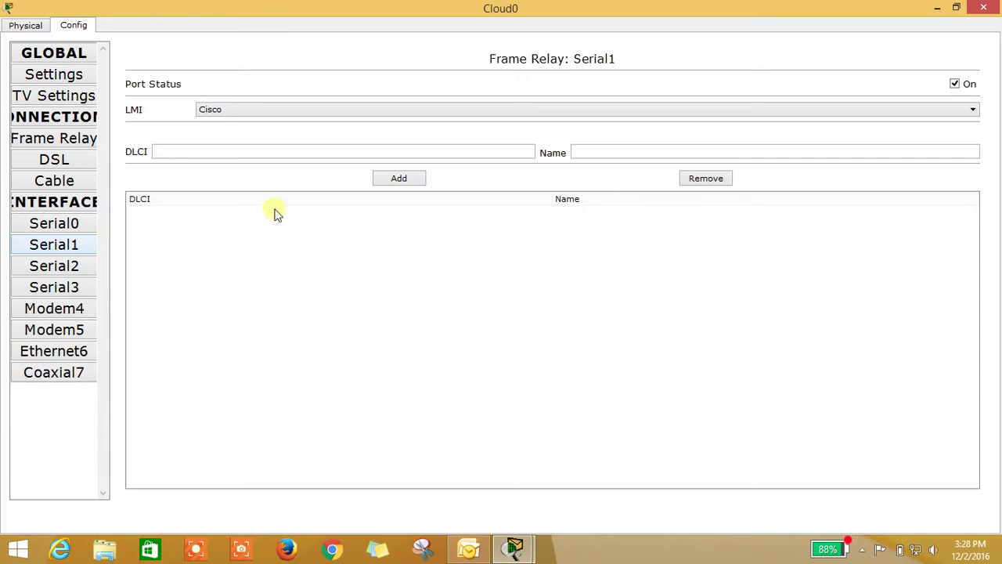
click(269, 110)
click(267, 138)
- Add DLCI 201 named "r2 to r1 via s1" to the cloud's Serial1 interface
click(258, 153)
text(1)
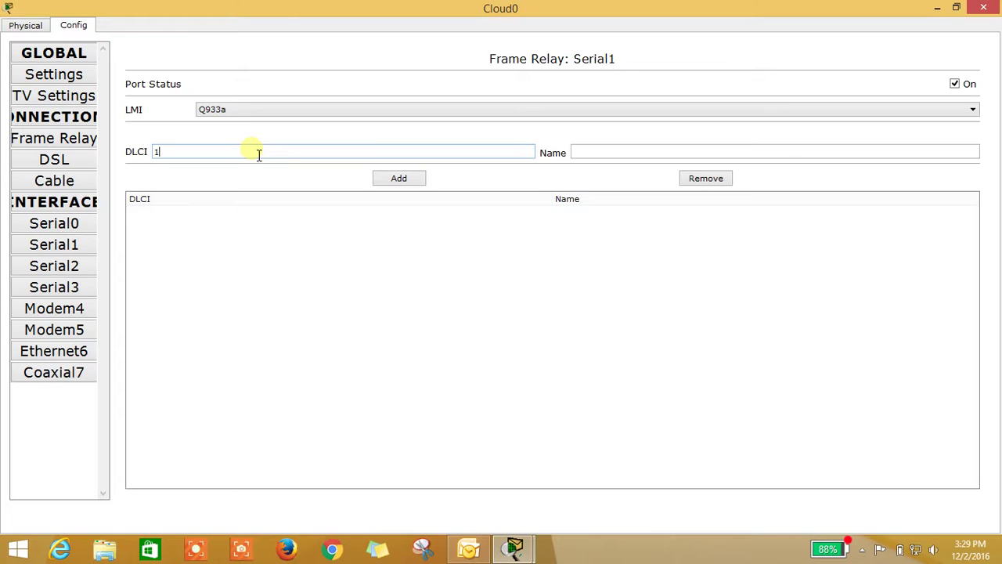
key(BackSpace)
text(201)
key(Tab)
text(r2 t)
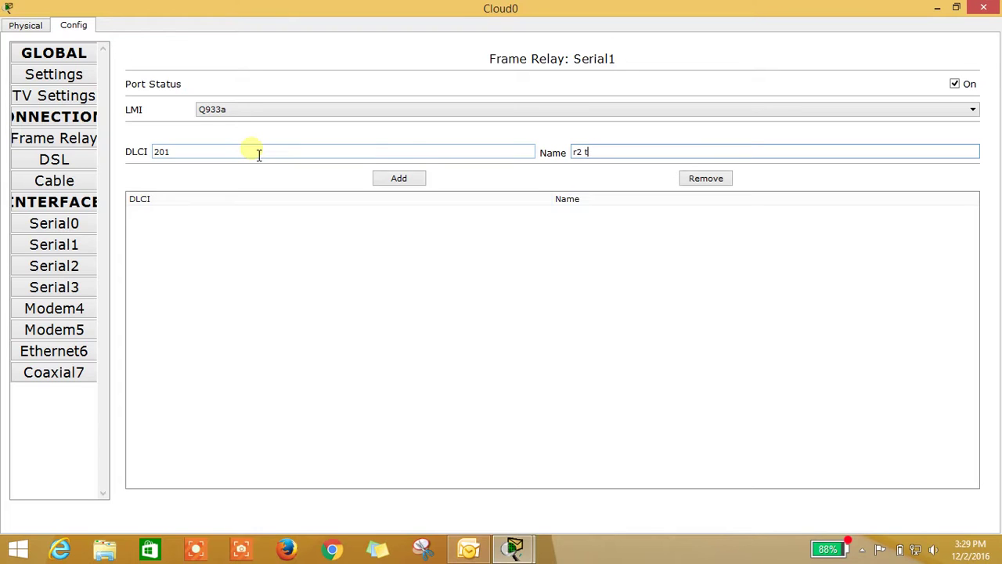
text(o r1 via s1)
click(412, 179)
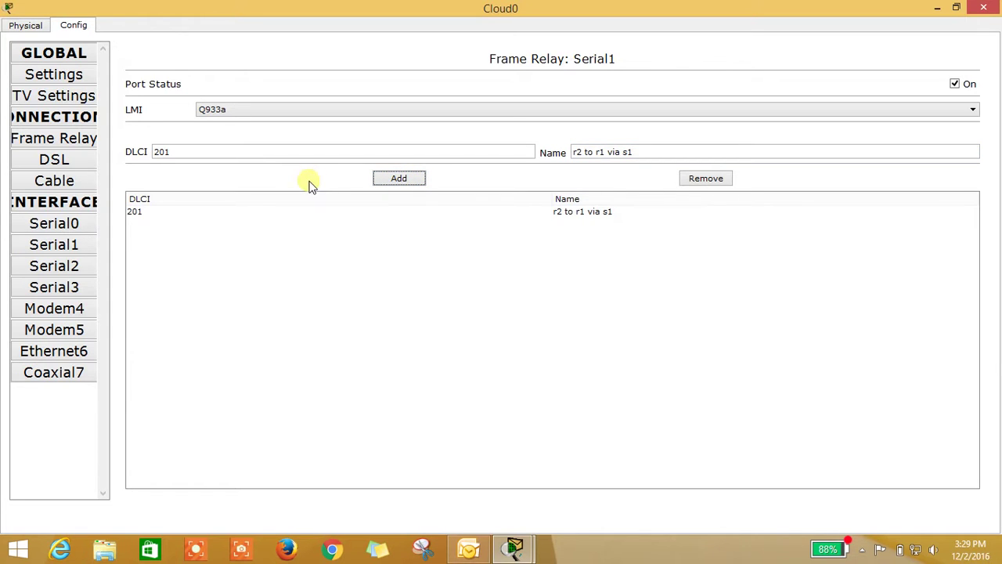
- Add DLCI 401 named "r2 to r3 via s1" to the cloud's Serial1 interface
click(285, 155)
key(BackSpace)
key(BackSpace)
key(BackSpace)
text(401)
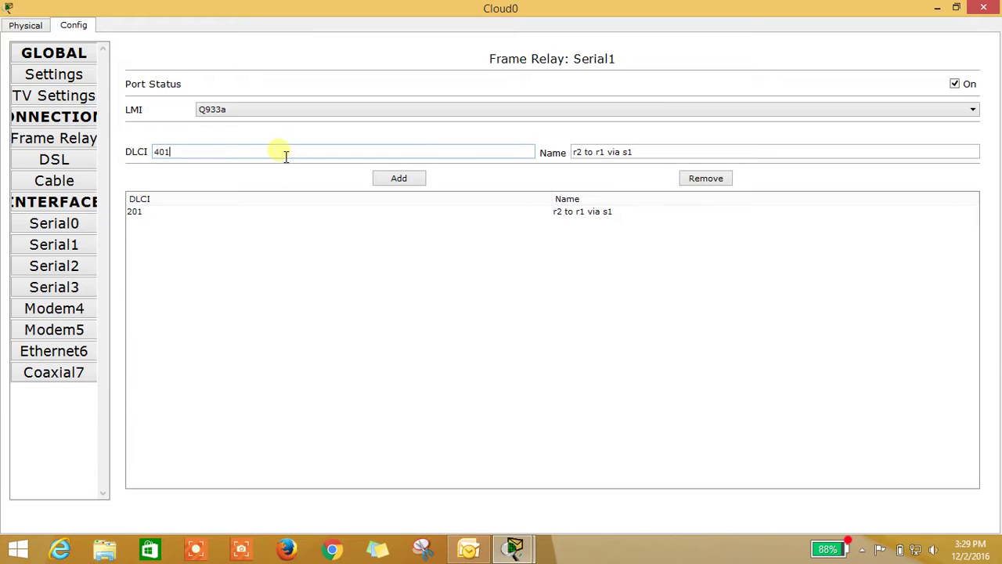
key(Tab)
key(End)
key(Left)
key(Left)
key(Left)
key(Left)
key(Left)
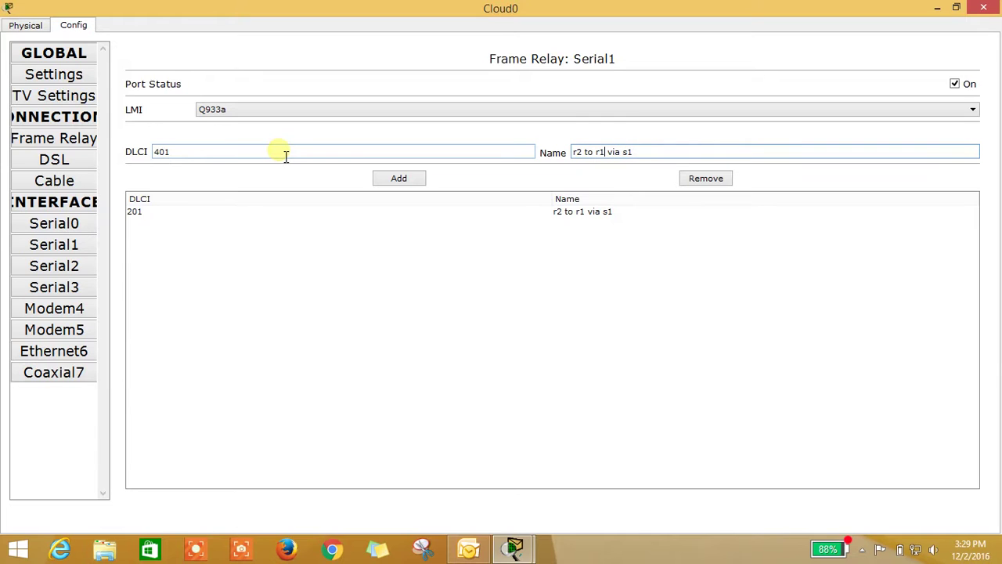
key(BackSpace)
text(3)
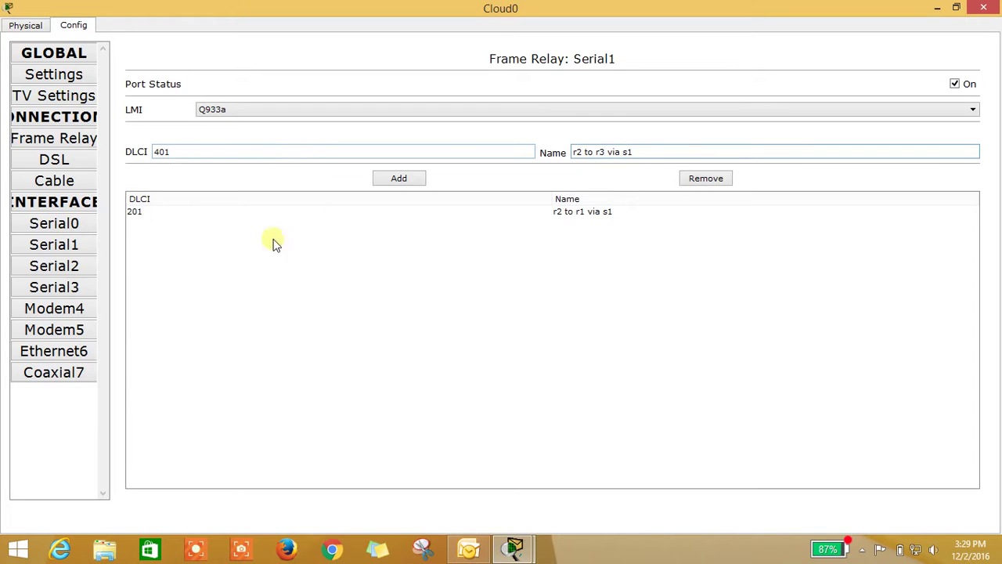
click(399, 178)
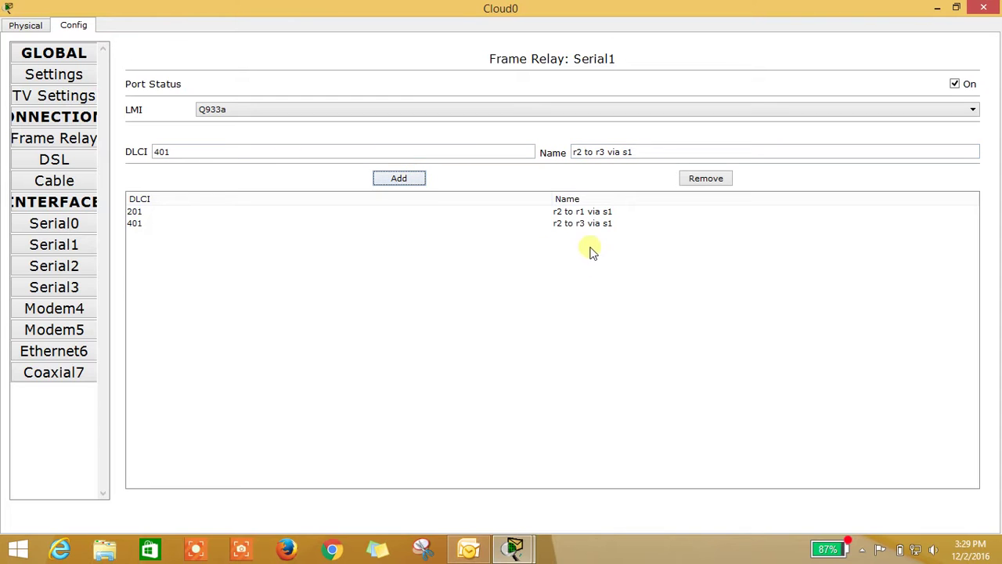
- Set the LMI of the cloud's Serial2 interface to Q933a
click(90, 270)
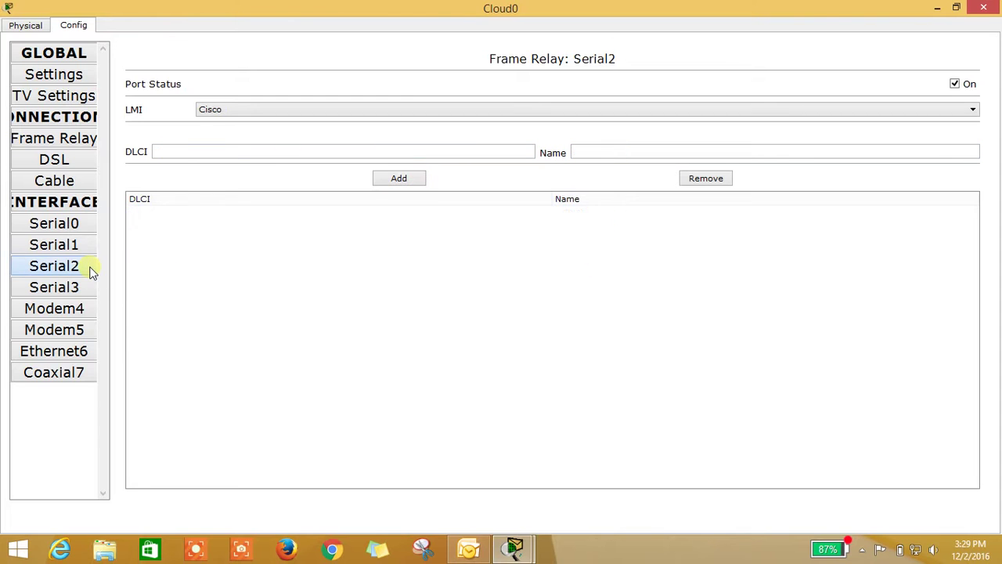
click(249, 110)
click(245, 138)
- Check Serial1's DLCI entries, and add DLCI 402 named "r3 to r2 via s2" to the cloud's Serial2 interface
click(245, 154)
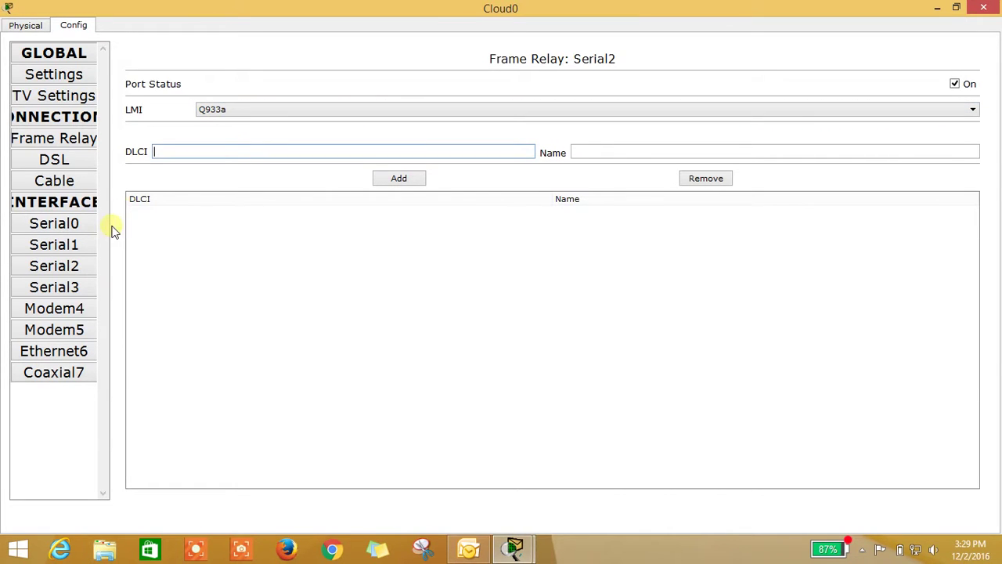
click(88, 245)
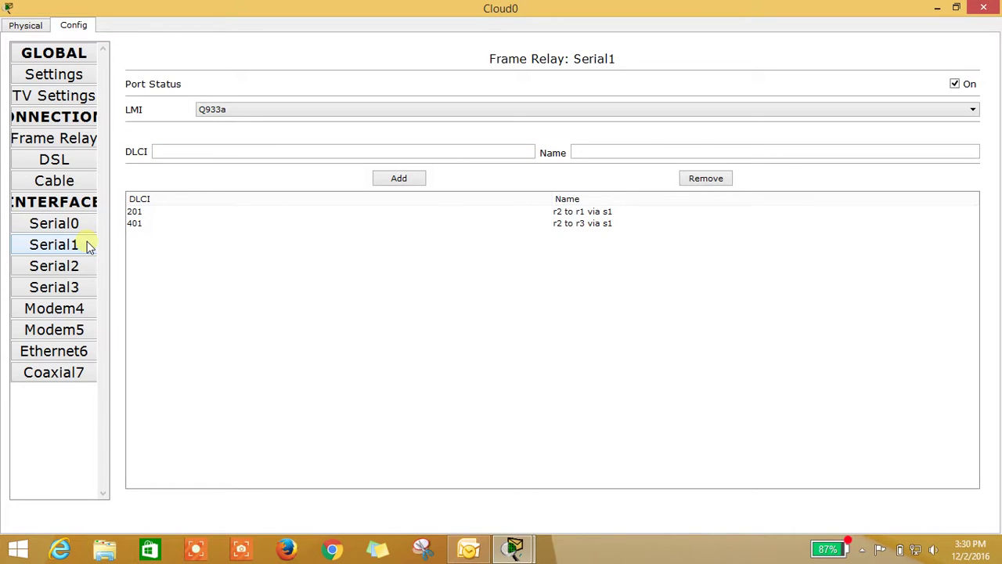
click(73, 263)
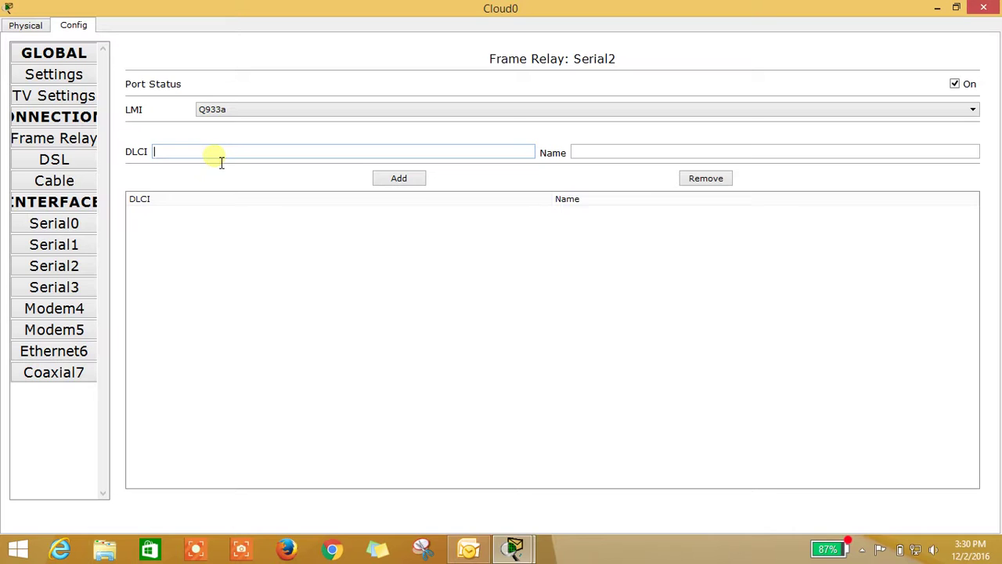
text(402)
click(595, 157)
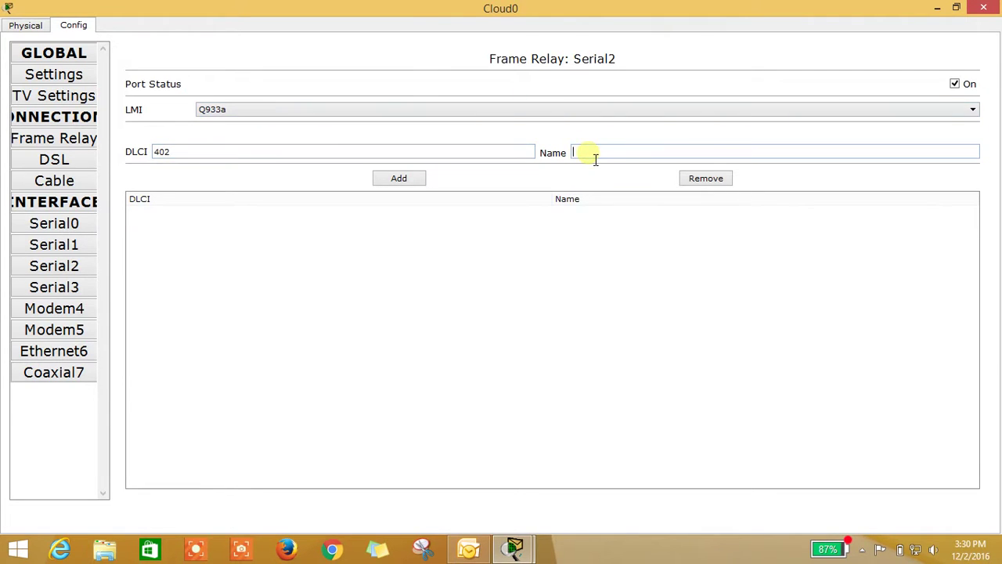
text(r3 to r1)
key(BackSpace)
key(BackSpace)
text(2 )
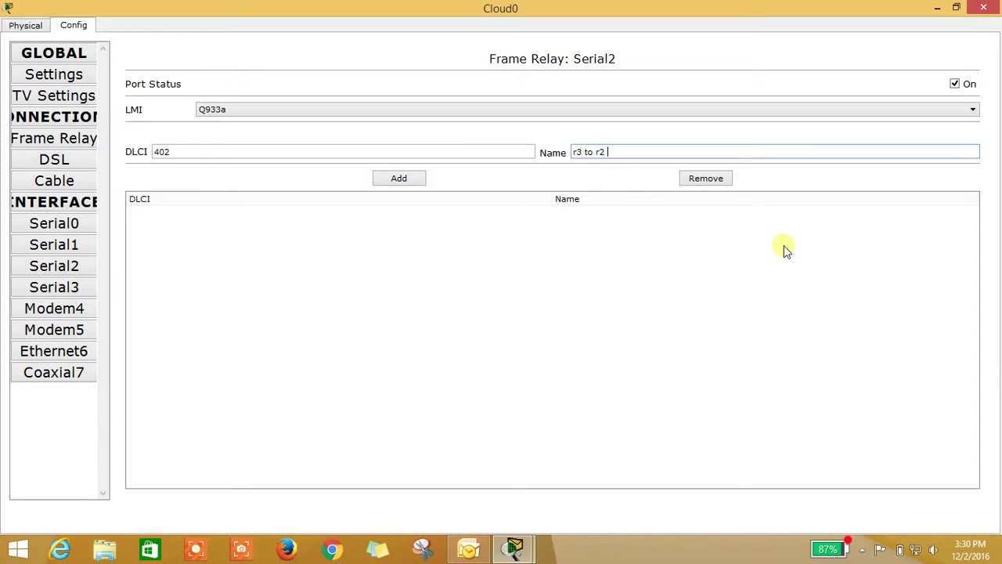
text(via s2)
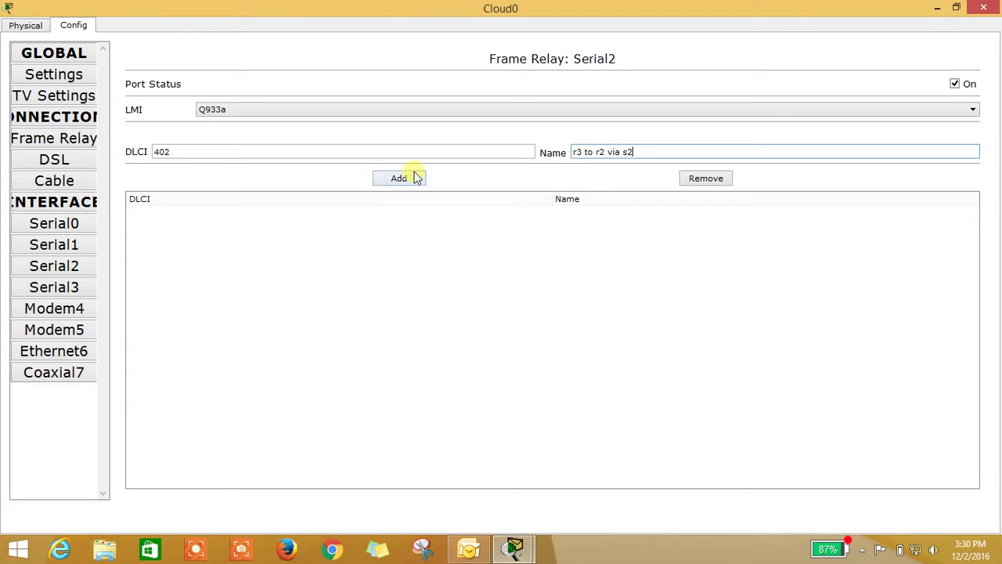
click(416, 177)
- Add DLCI 301 named "r3 to r1 via s2" to the cloud's Serial2 interface
click(291, 162)
key(BackSpace)
key(BackSpace)
key(BackSpace)
text(301)
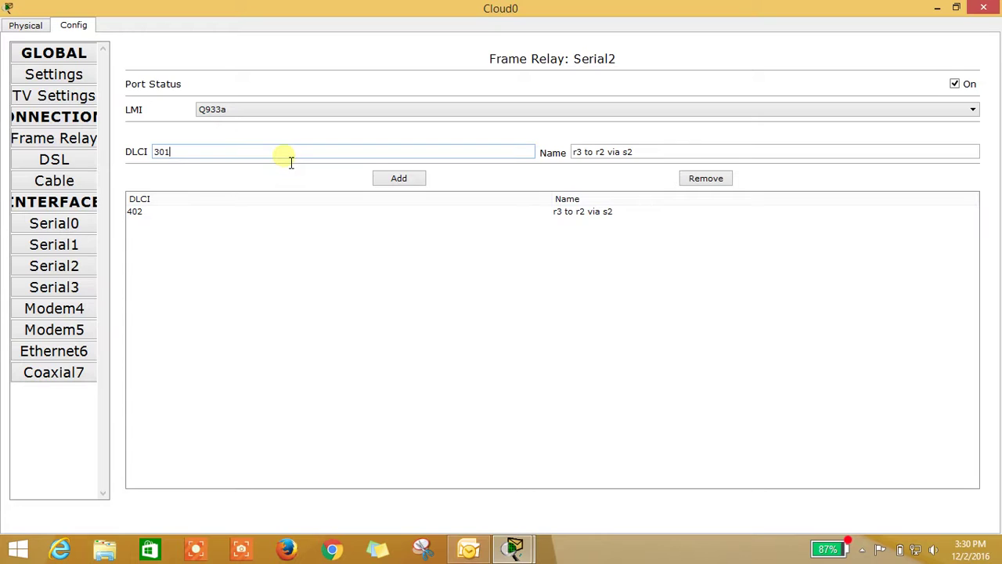
click(604, 153)
key(BackSpace)
text(1)
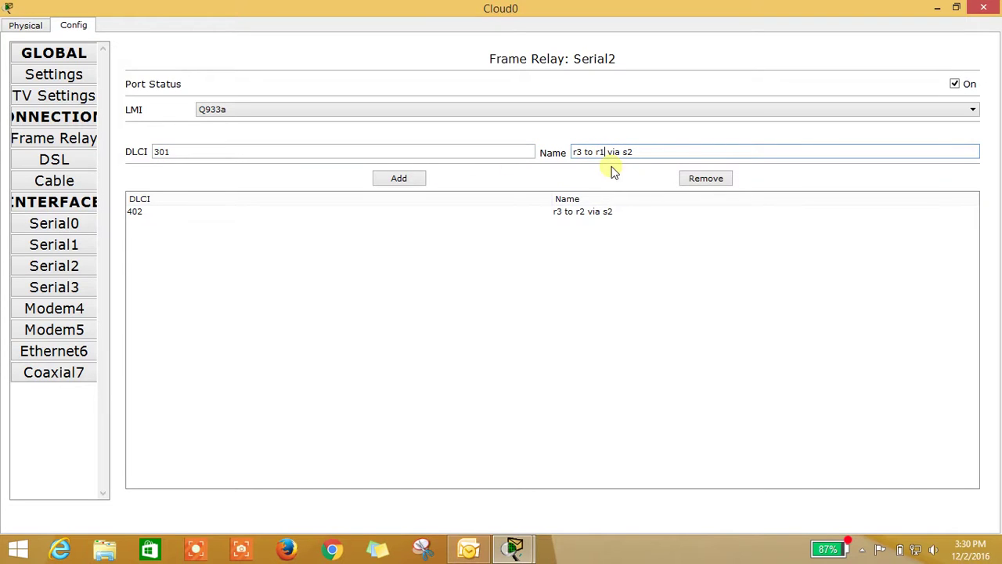
click(381, 184)
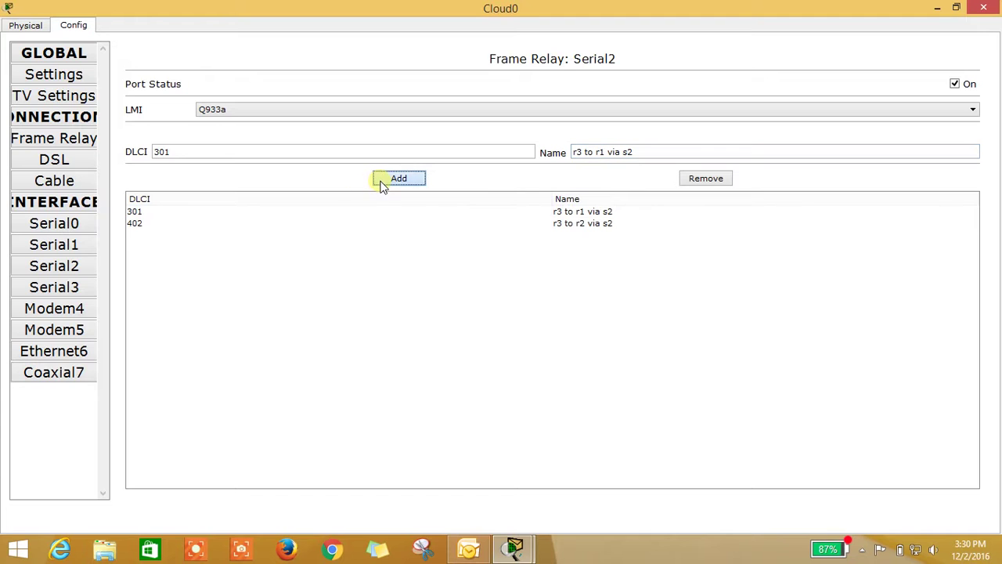
- Add a Frame Relay connection from Serial0 "r1 to r2 via s0" to Serial1 "r2 to r1 via s1"
click(79, 146)
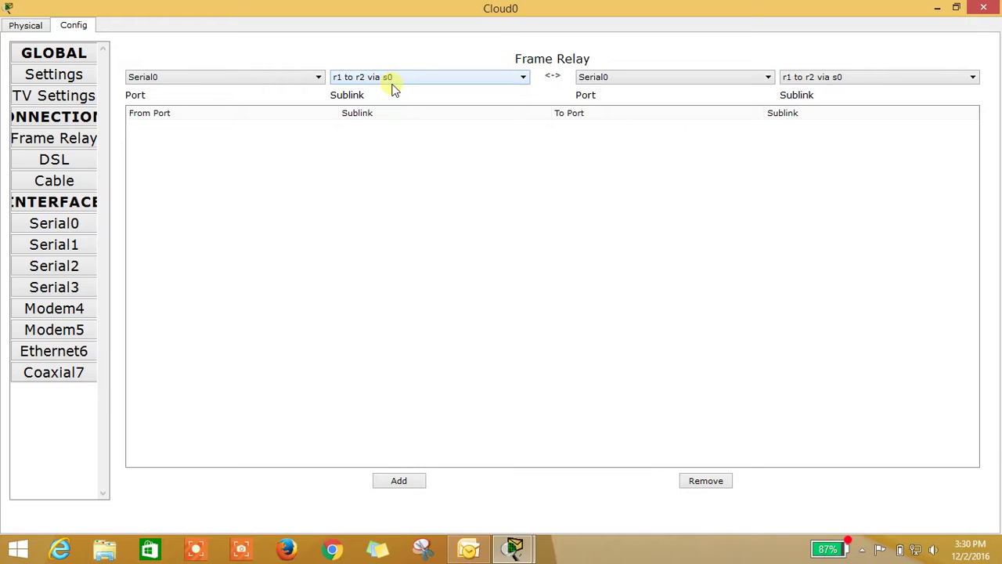
click(600, 80)
click(596, 99)
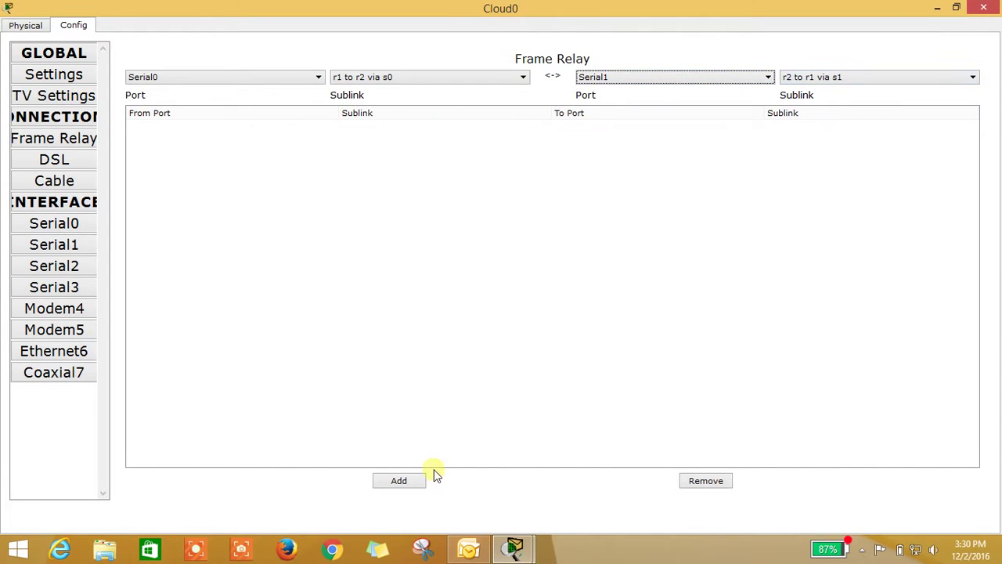
click(414, 479)
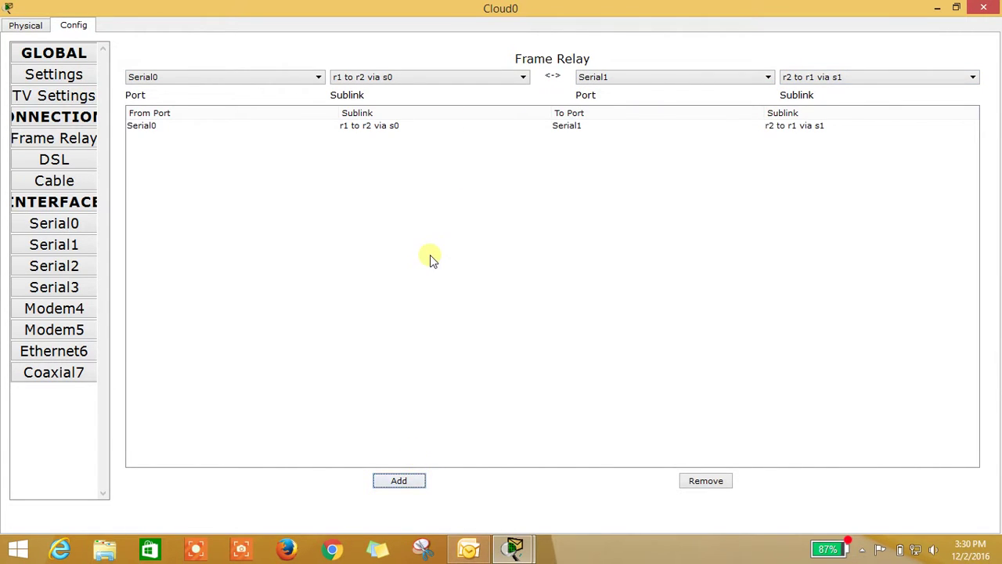
click(311, 82)
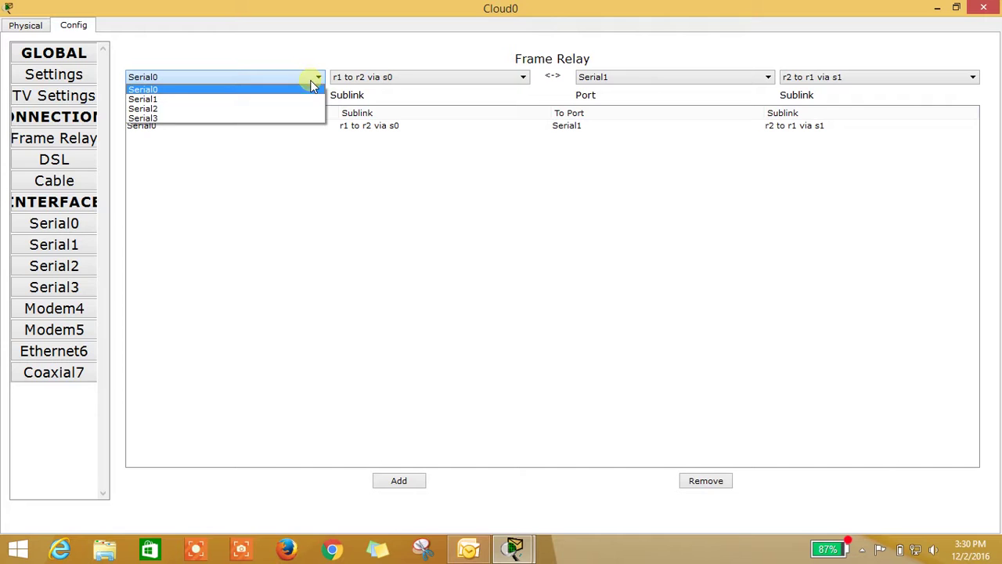
click(303, 100)
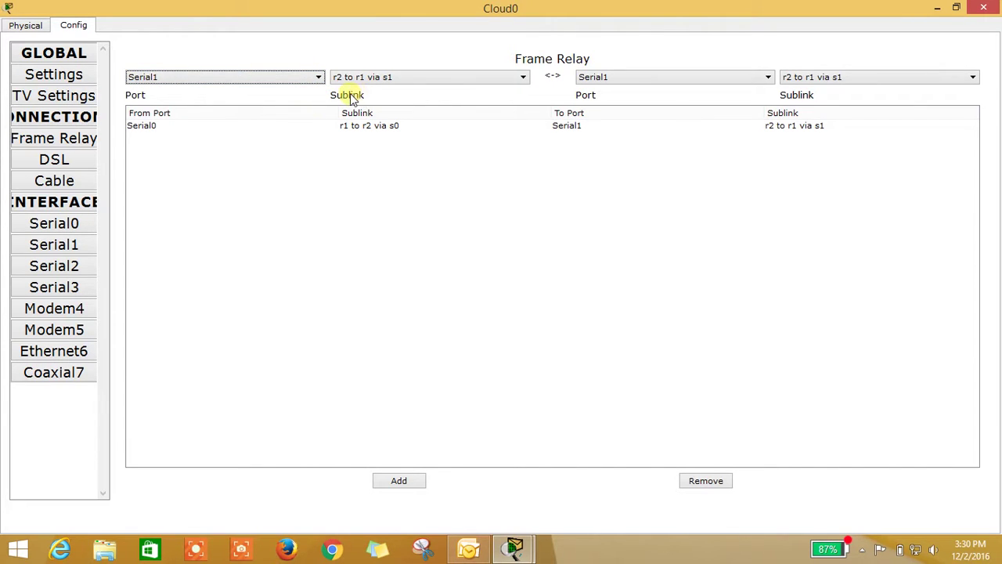
click(305, 77)
click(298, 96)
click(282, 78)
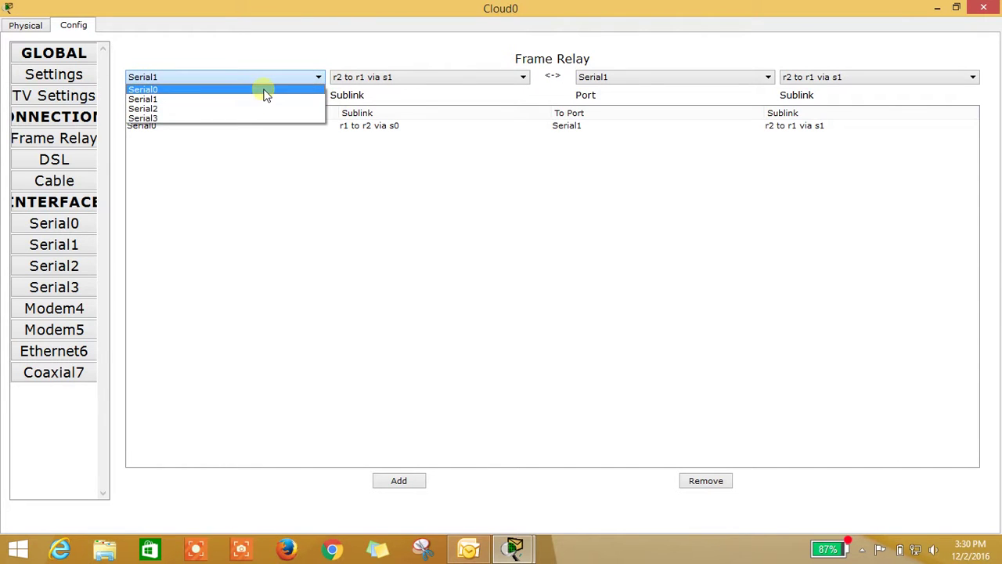
click(265, 91)
- Add a Frame Relay connection from Serial0 "r1 to r3 via s0" to Serial2 "r3 to r1 via s2"
click(393, 82)
click(385, 99)
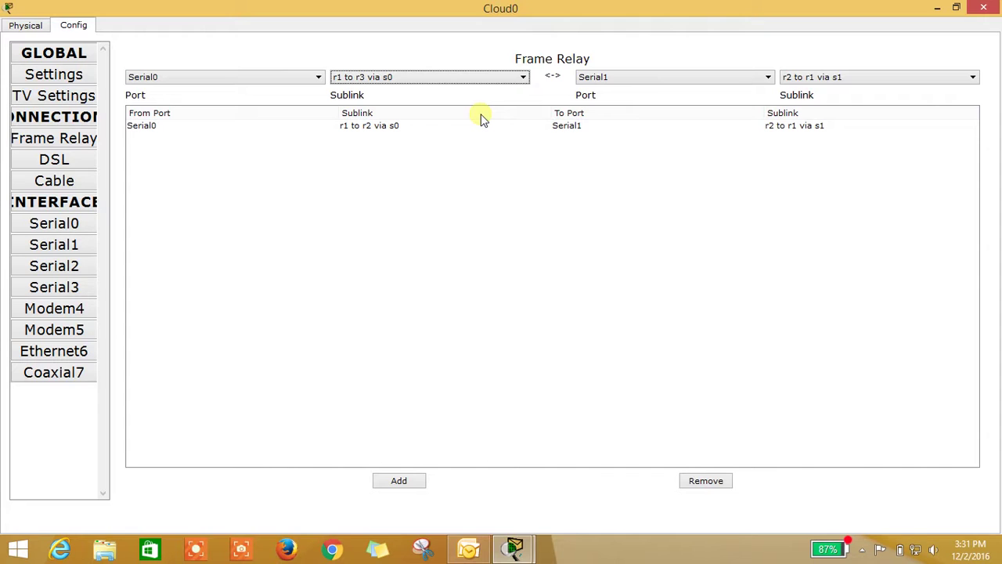
click(683, 81)
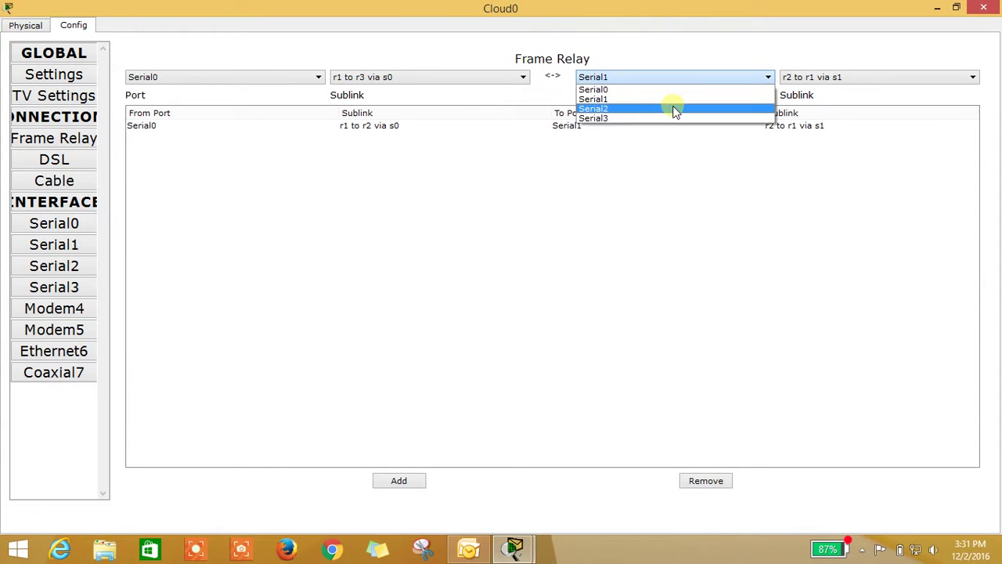
click(673, 107)
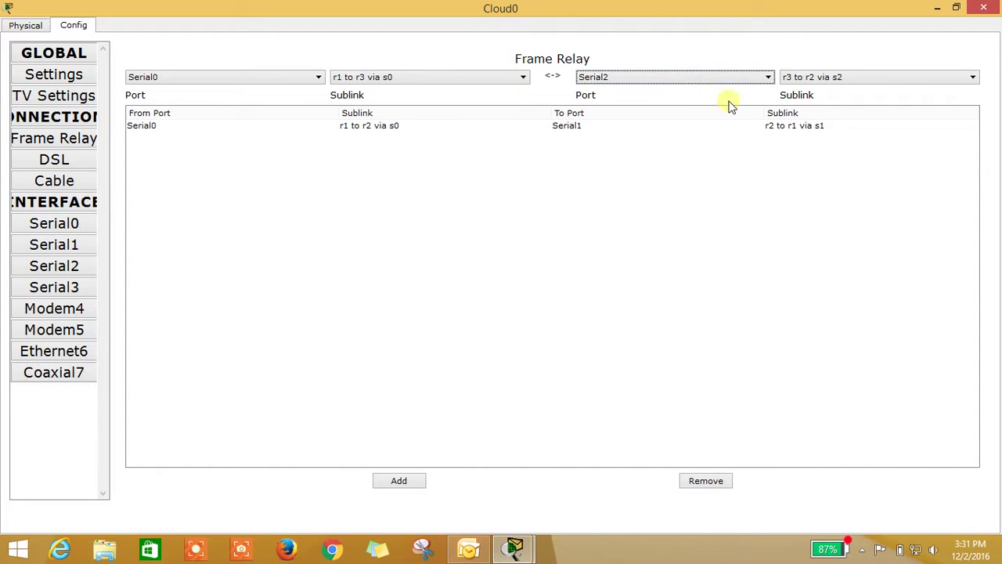
click(811, 78)
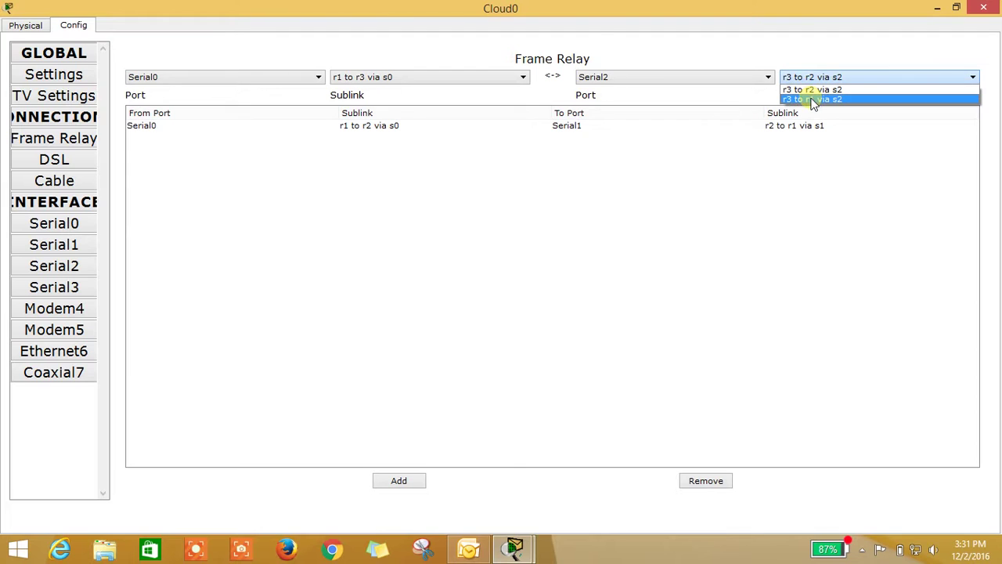
click(823, 101)
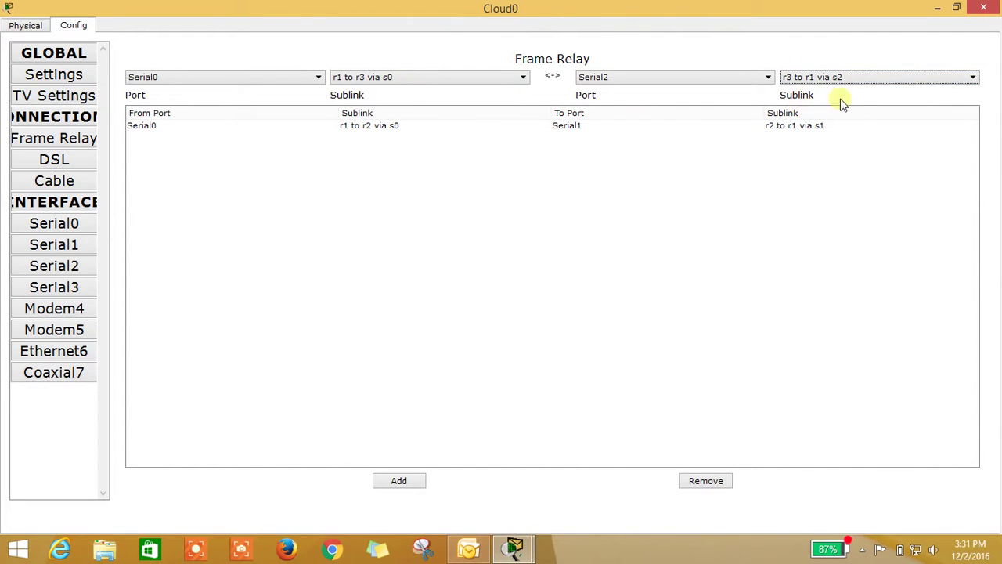
click(395, 479)
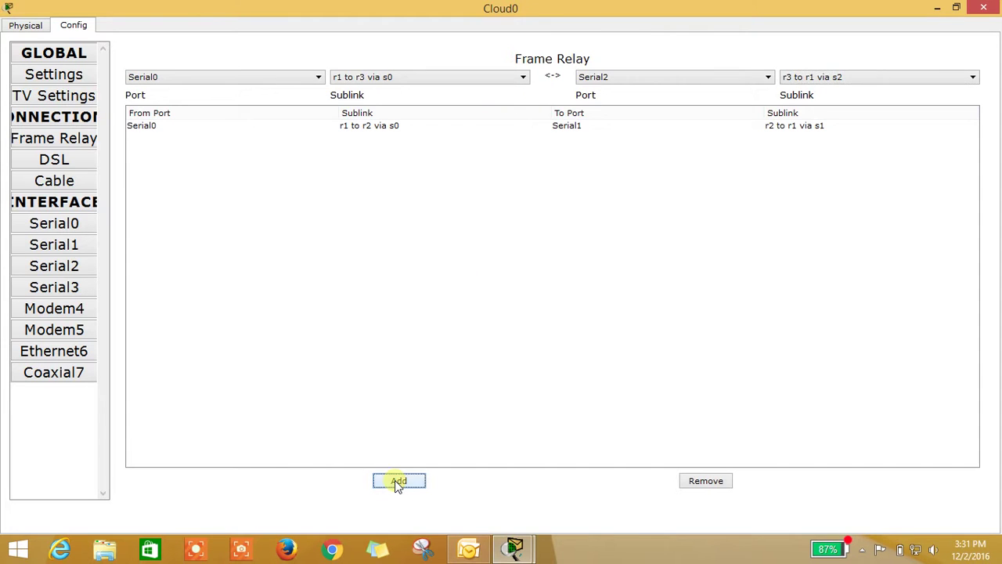
- Add a Frame Relay connection from Serial1 "r2 to r3 via s1" to Serial2 "r3 to r2 via s2", and close the cloud's configuration
click(292, 77)
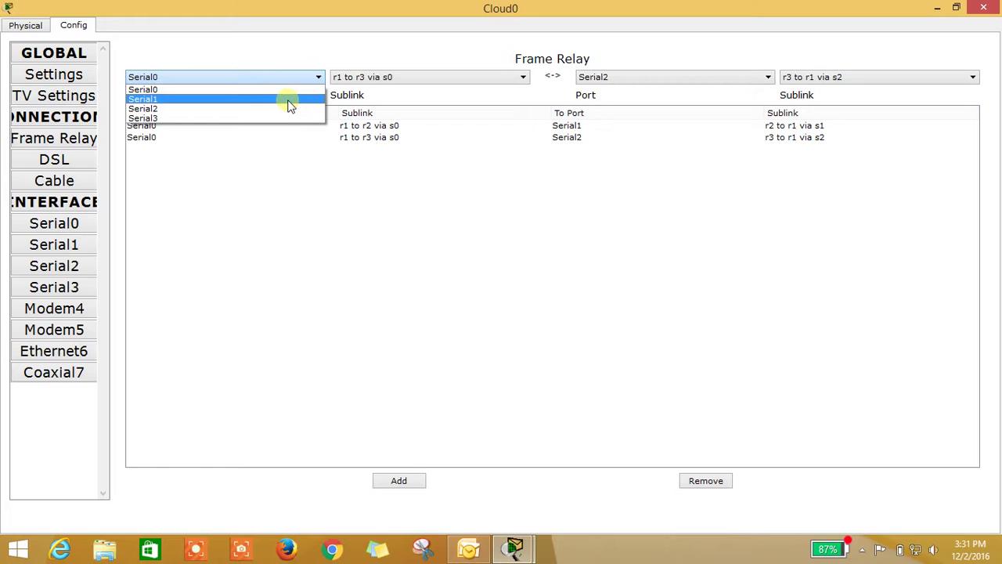
click(289, 104)
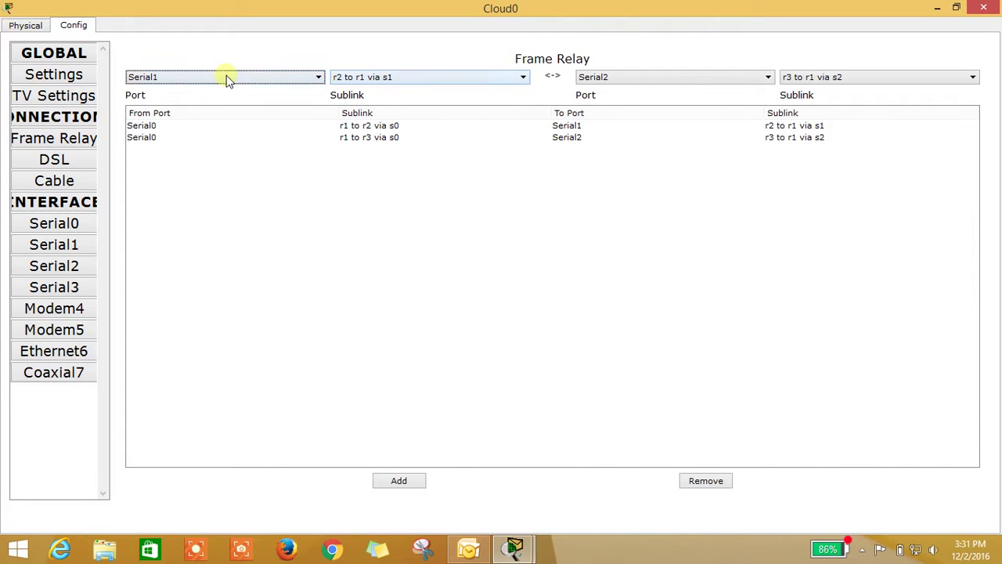
click(371, 82)
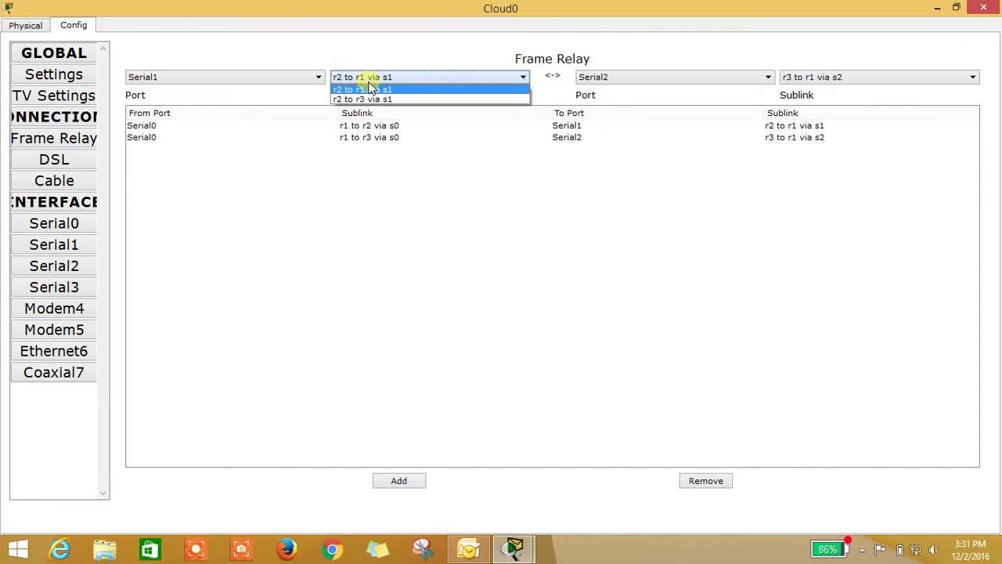
click(374, 99)
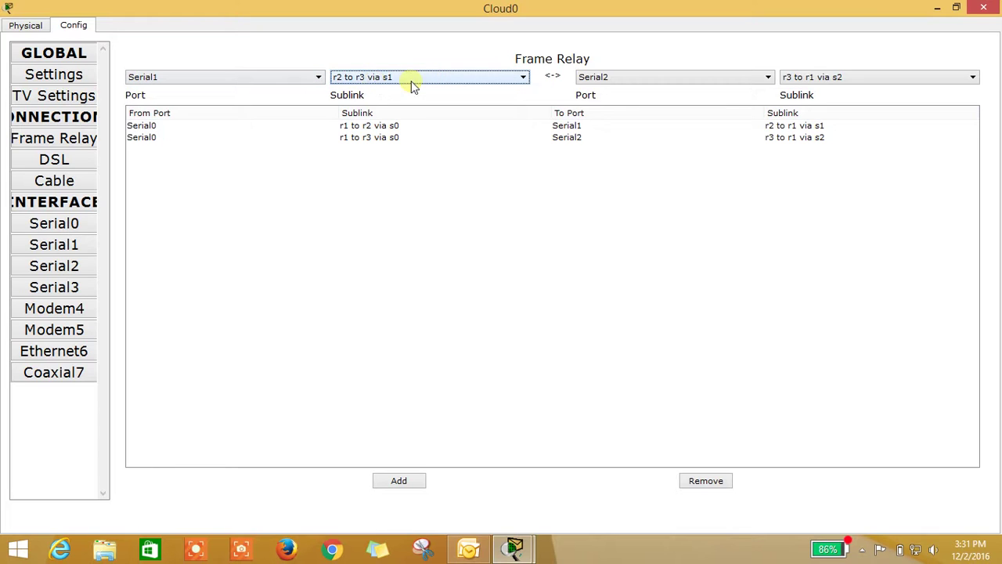
click(599, 81)
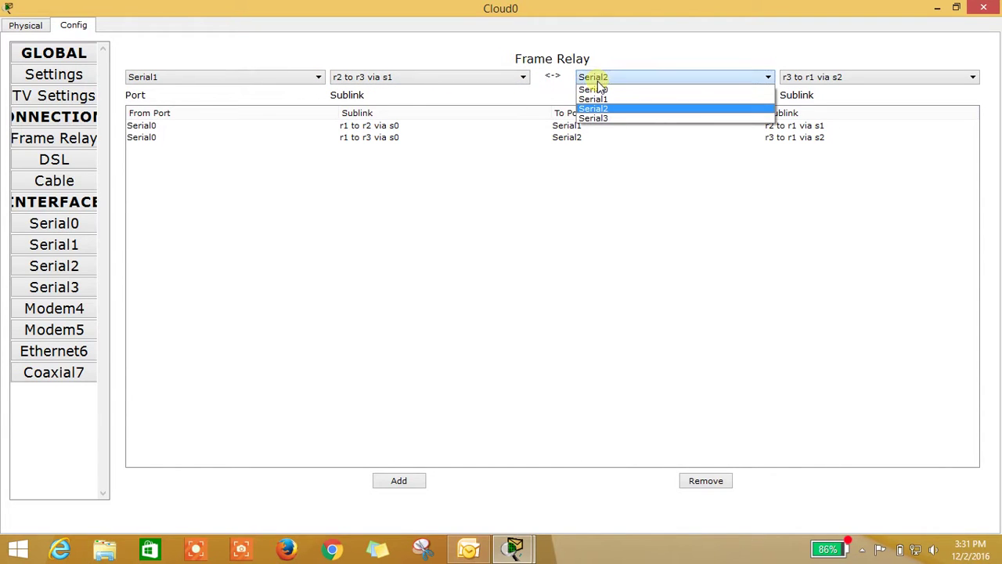
click(598, 108)
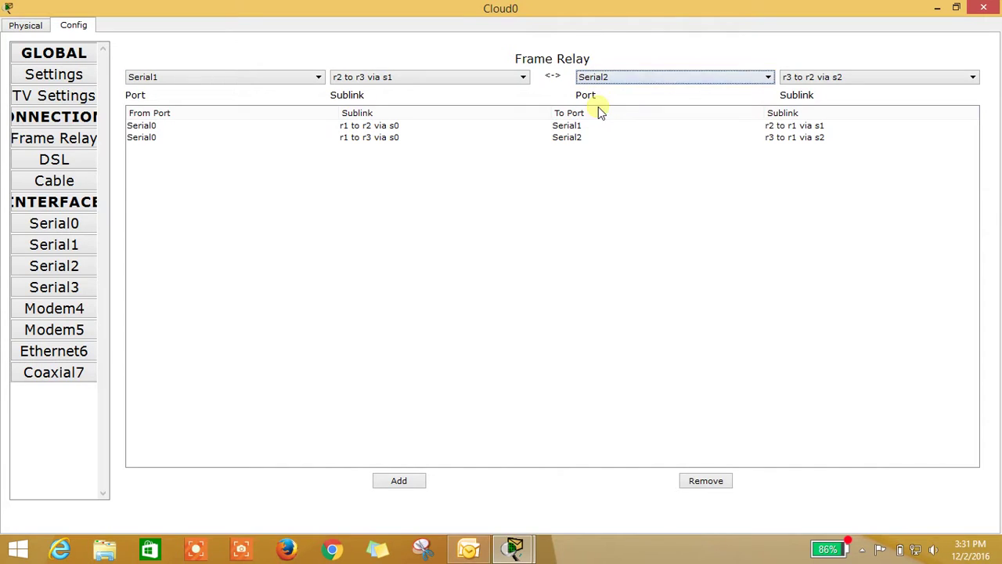
click(822, 78)
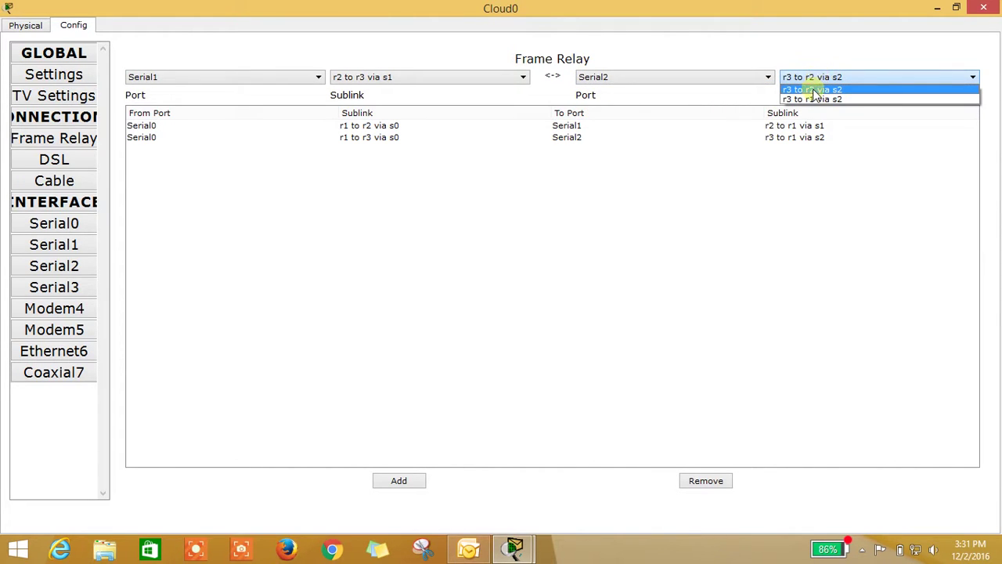
click(814, 90)
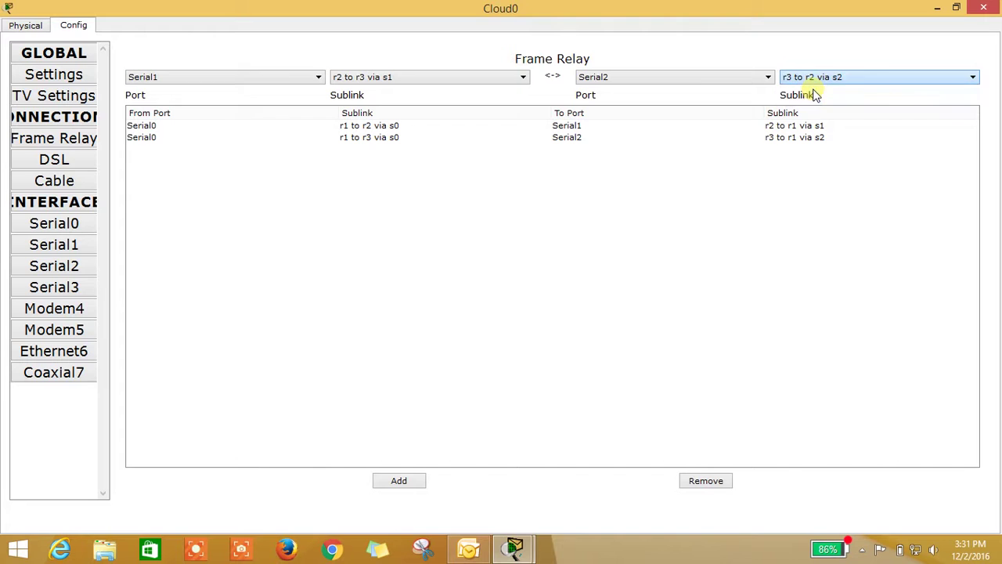
click(382, 479)
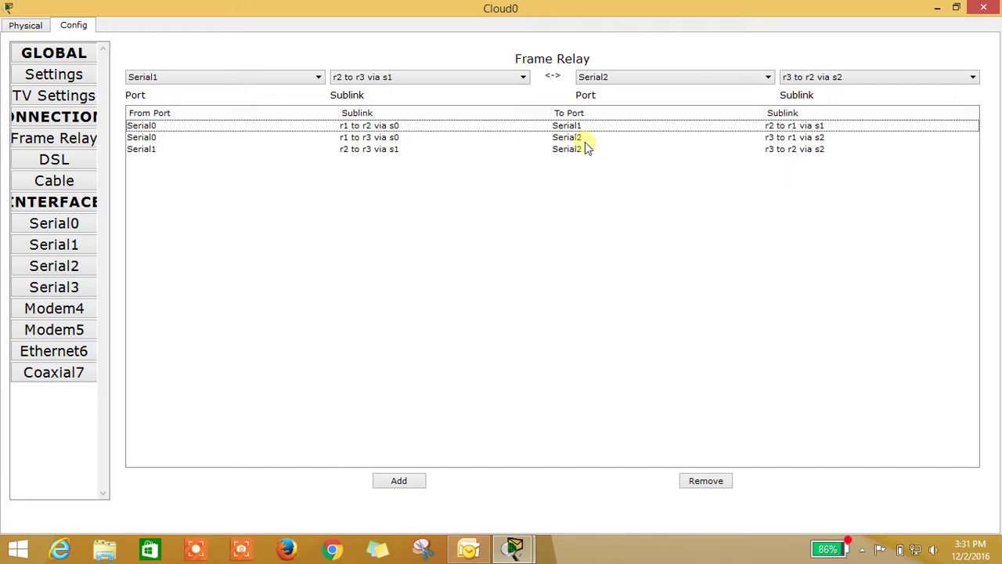
click(983, 7)
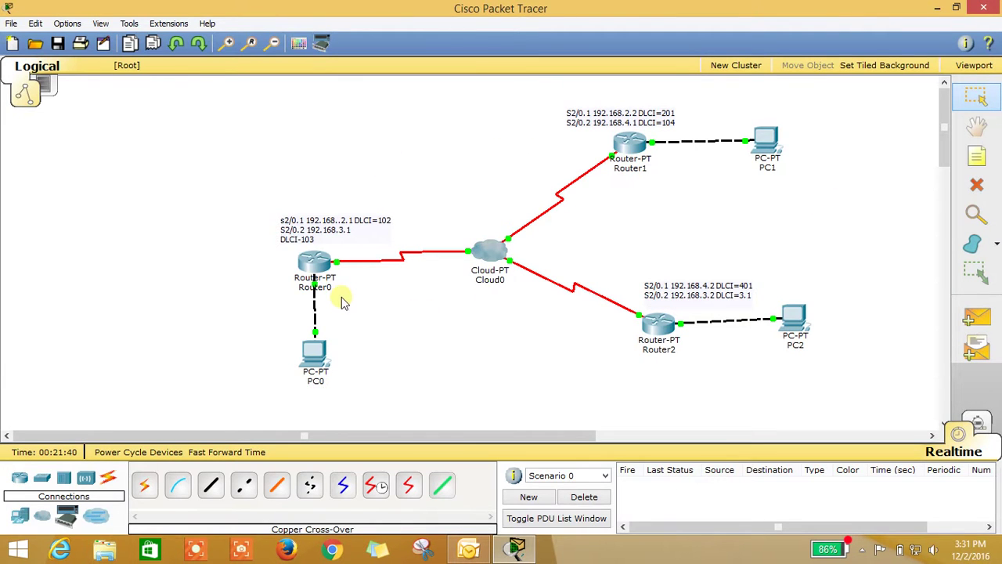
- Enter privileged mode on Router0 and examine its routing table with show ip route, including the RIP-learned routes
click(318, 272)
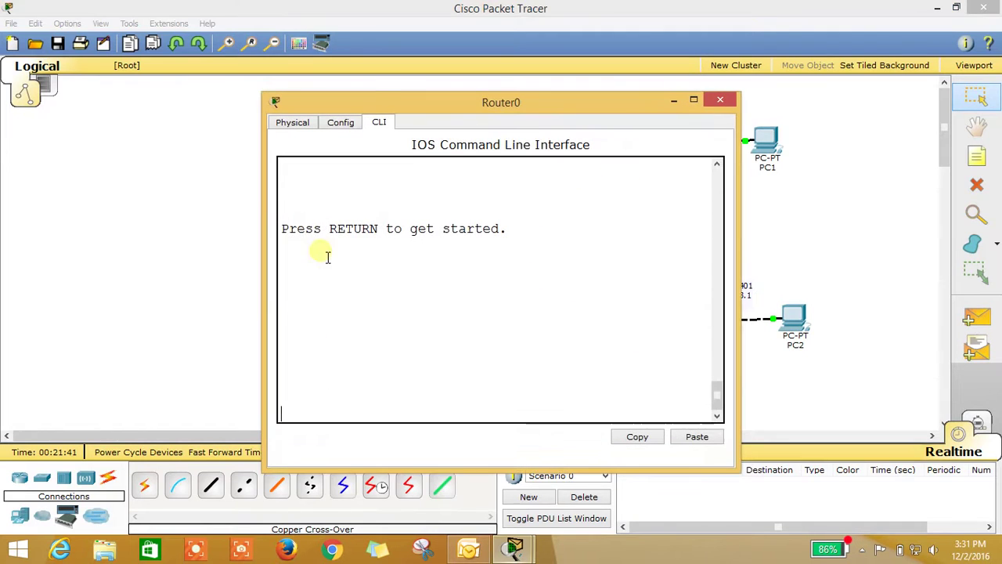
double_click(384, 99)
key(Return)
key(Return)
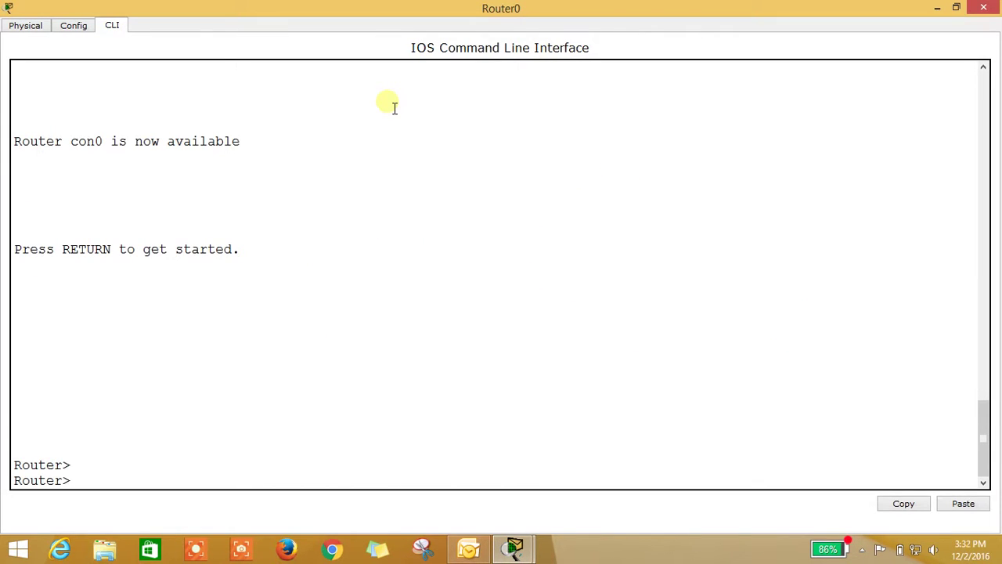
text(ena)
key(Return)
text(sh)
key(Tab)
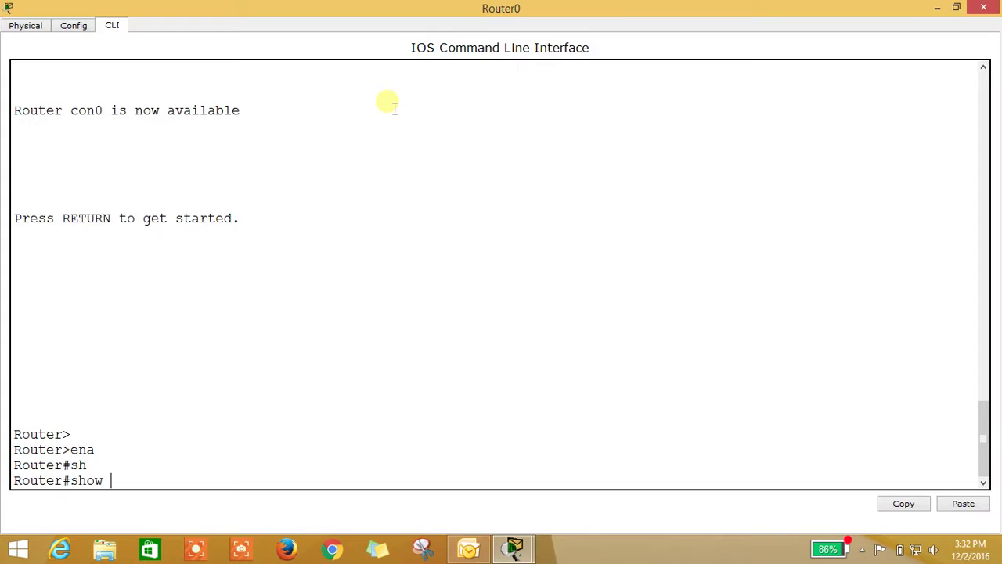
text(ip ro)
key(Tab)
key(Return)
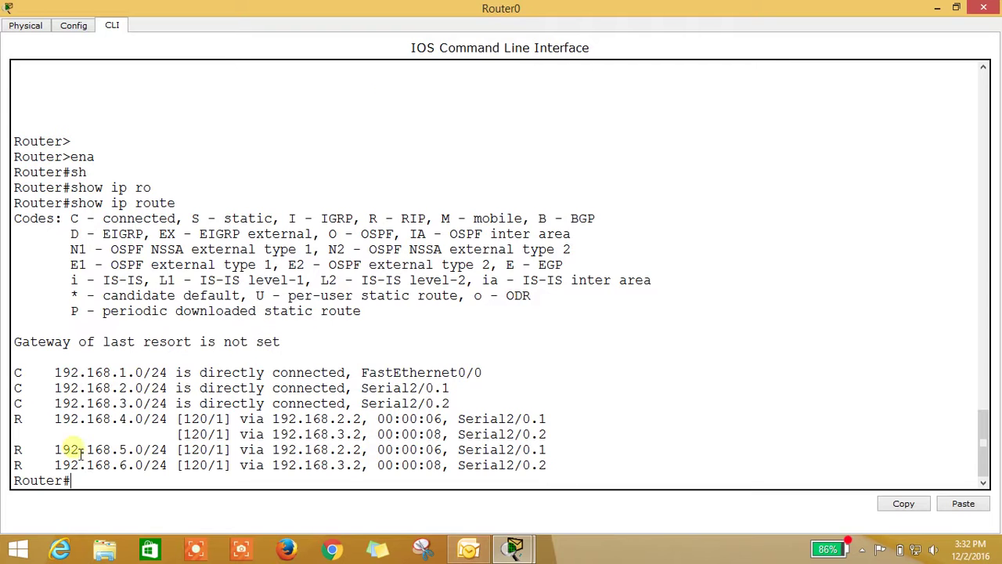
drag(19, 376, 47, 467)
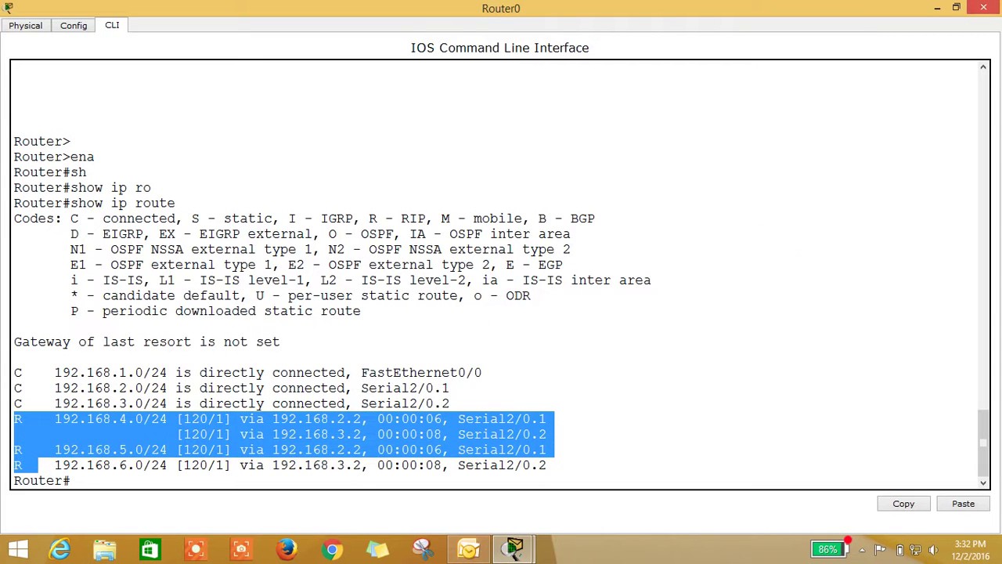
click(983, 8)
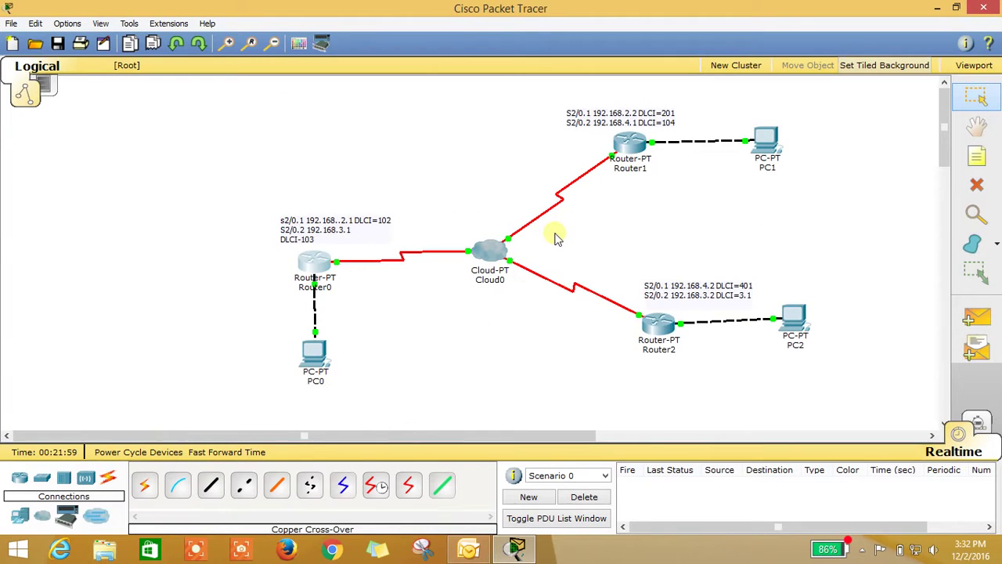
- Examine Router1's routing table with show ip route, and close the router's window
click(635, 143)
key(Return)
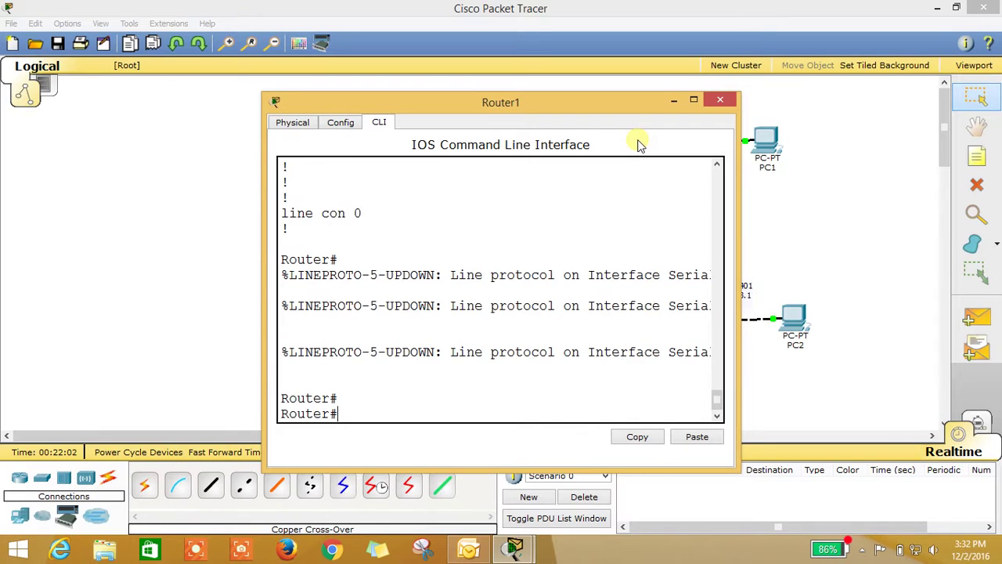
text(sh)
key(Tab)
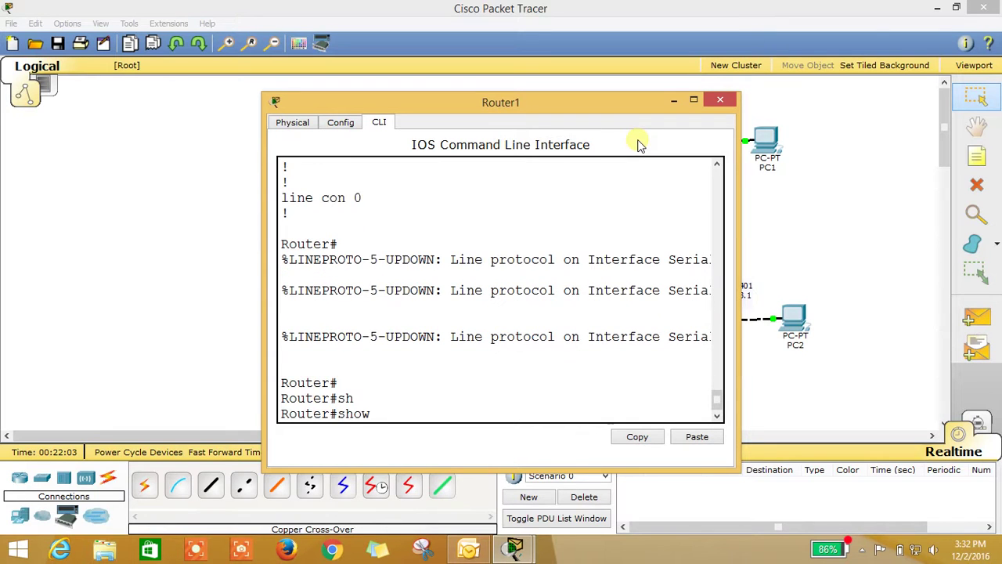
click(693, 100)
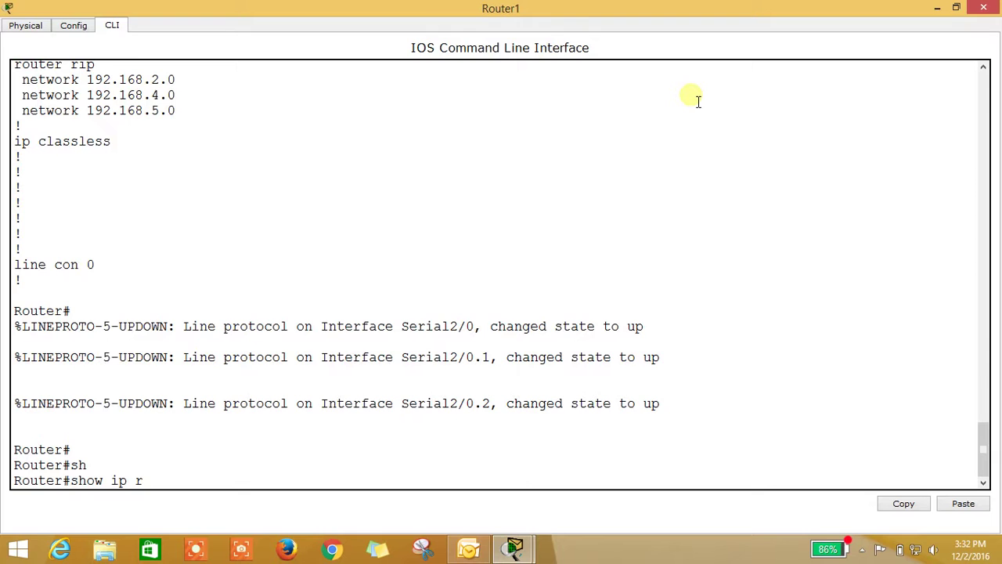
text(ip ro)
key(Tab)
key(Return)
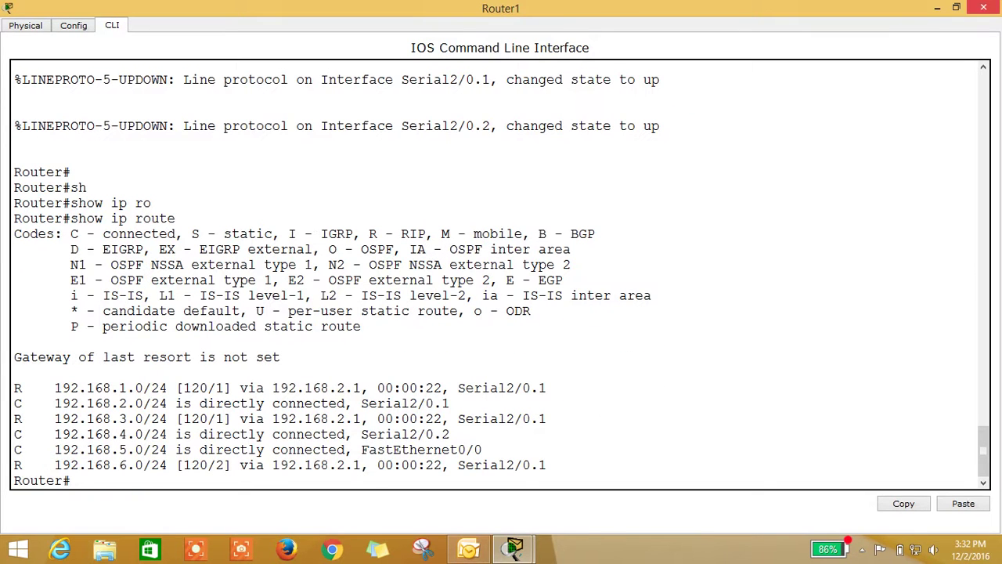
click(983, 7)
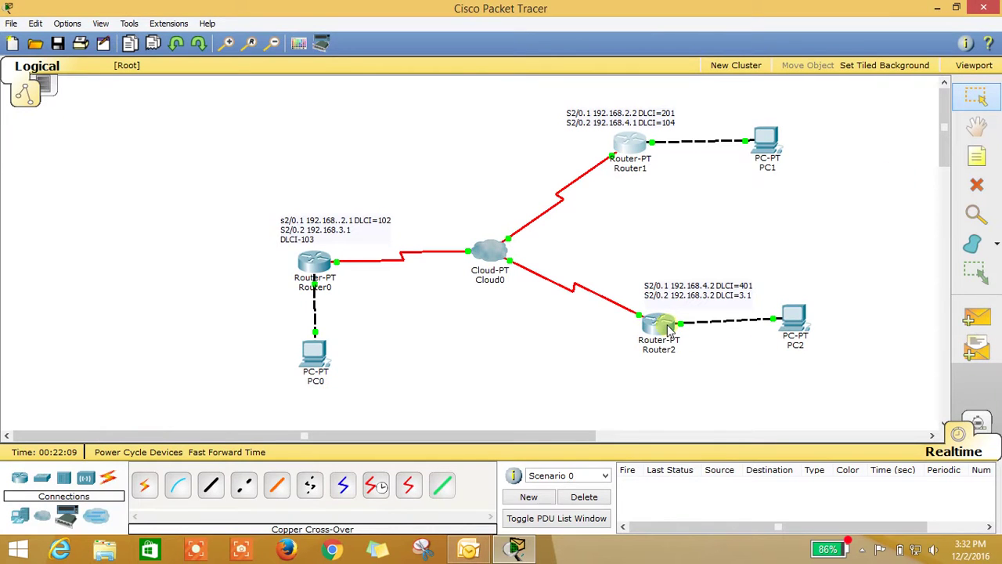
- Examine Router2's routing table with show ip route, and close the router's window
click(666, 324)
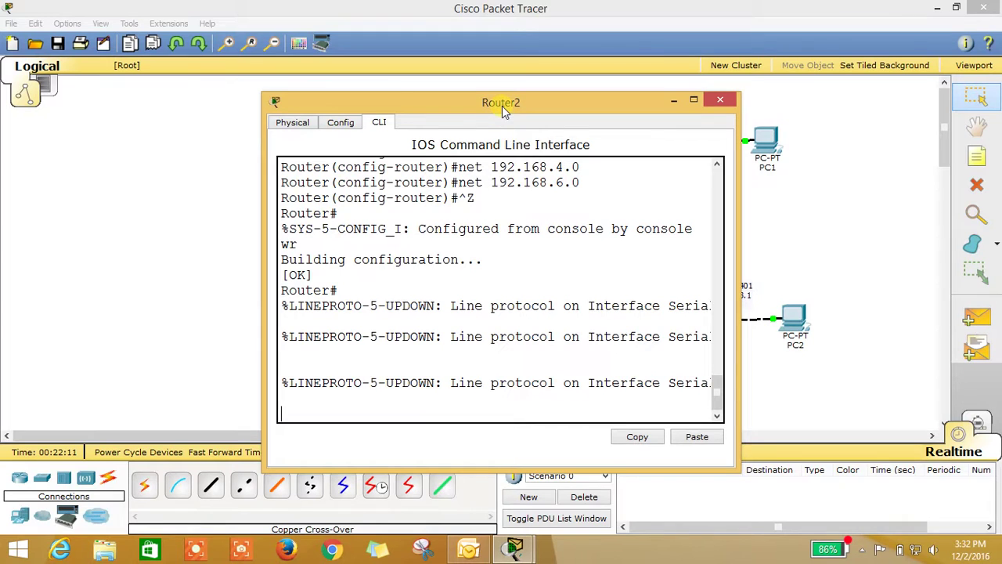
double_click(502, 106)
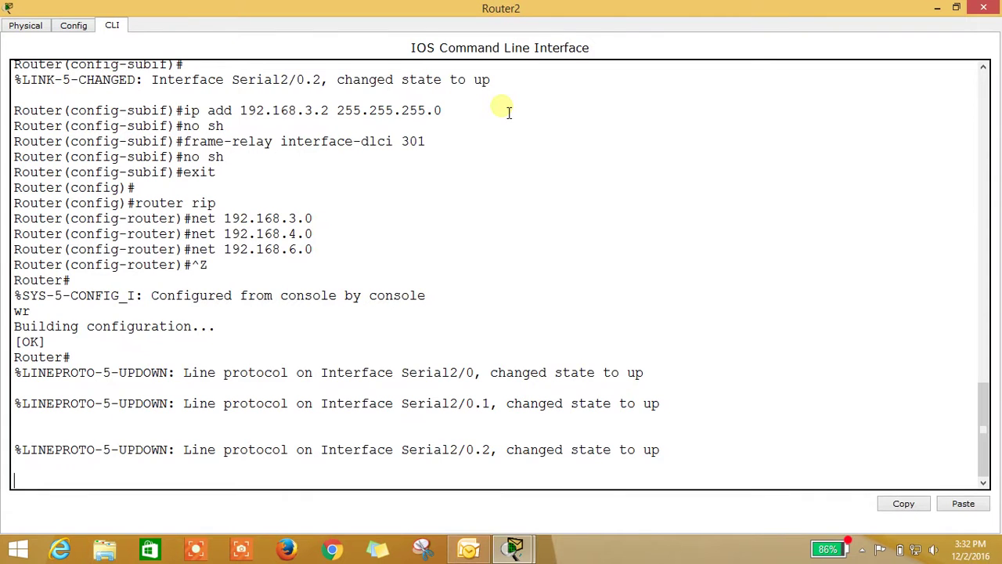
key(Return)
key(Return)
text(sh)
key(Tab)
text(ip )
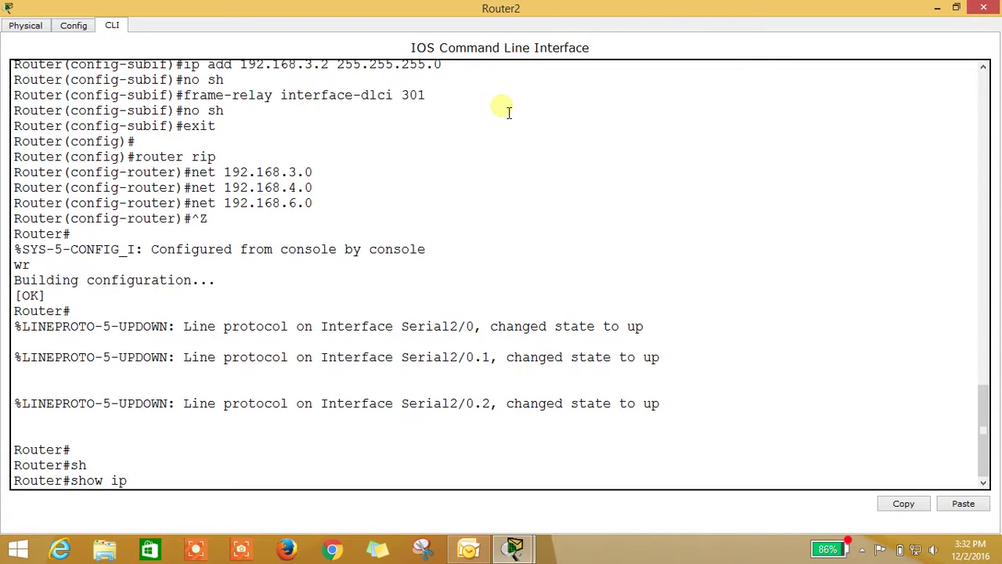
text(route)
key(Tab)
key(Return)
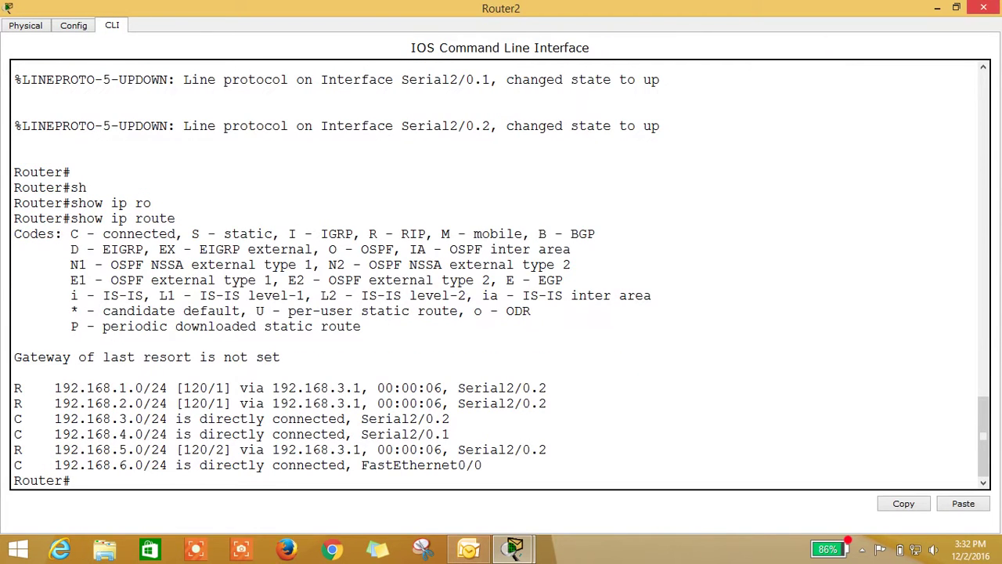
key(alt+F4)
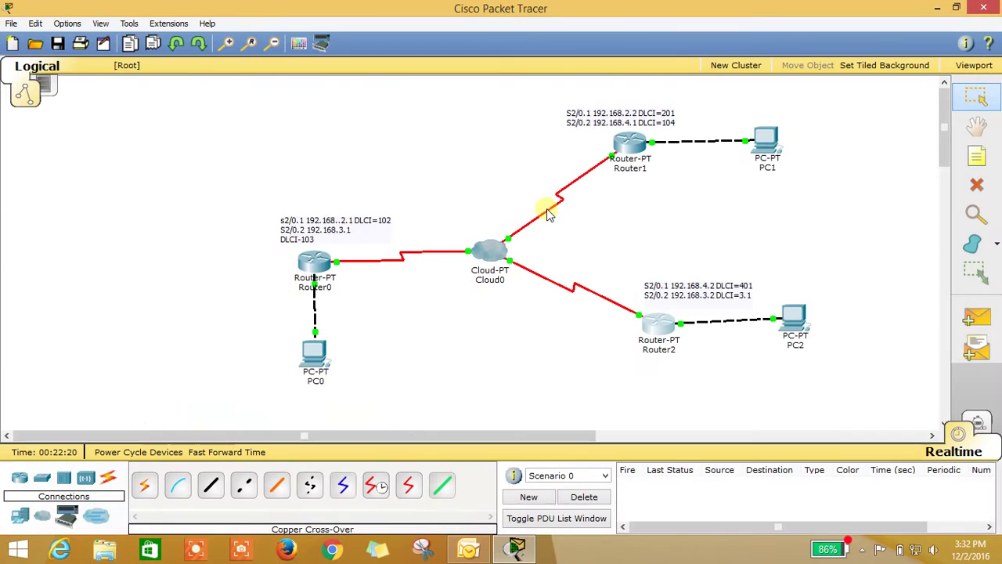
- Give PC0 the static IP address 192.168.1.2, subnet mask 255.255.255.0 and default gateway 192.168.1.1, and close its window
click(320, 352)
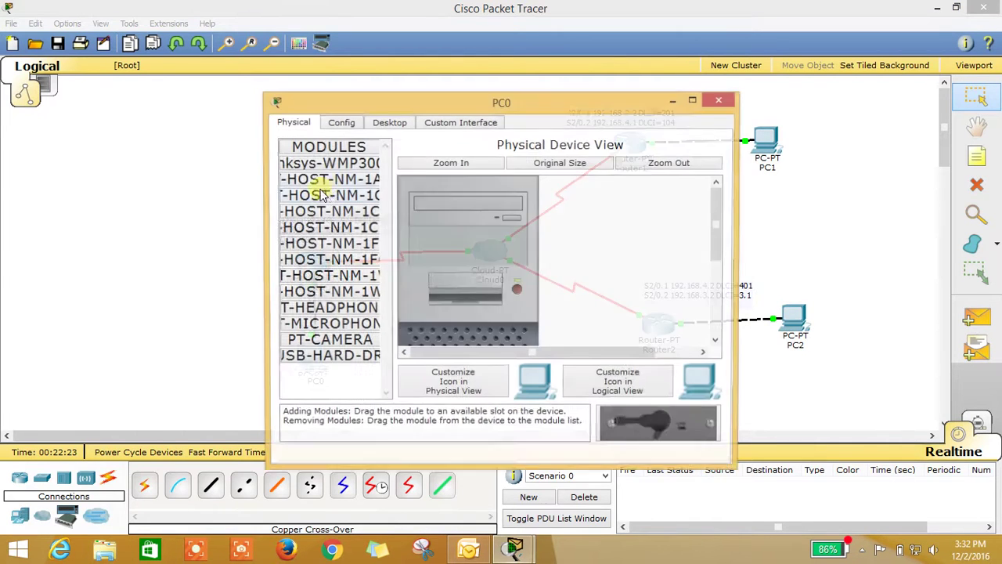
click(389, 123)
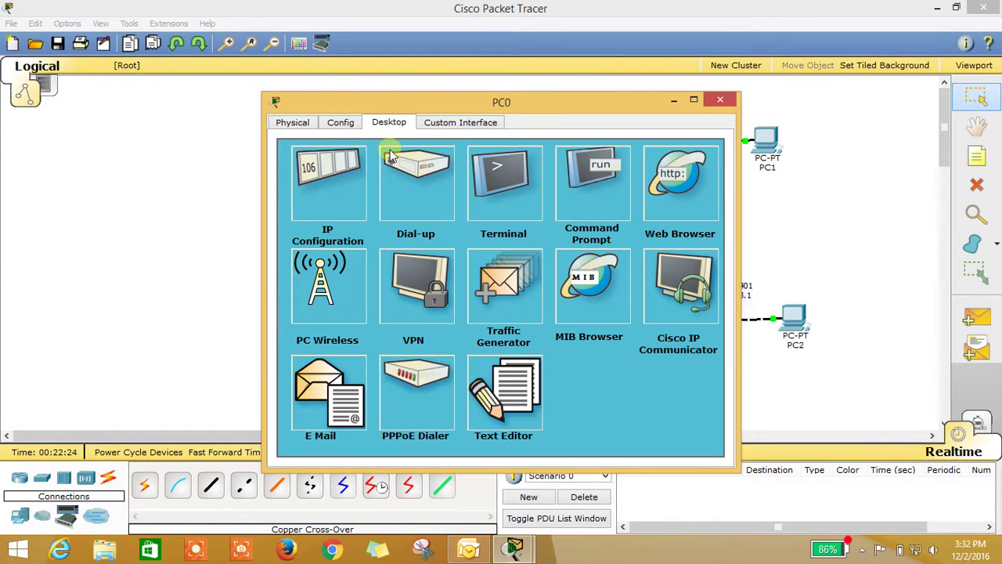
click(344, 191)
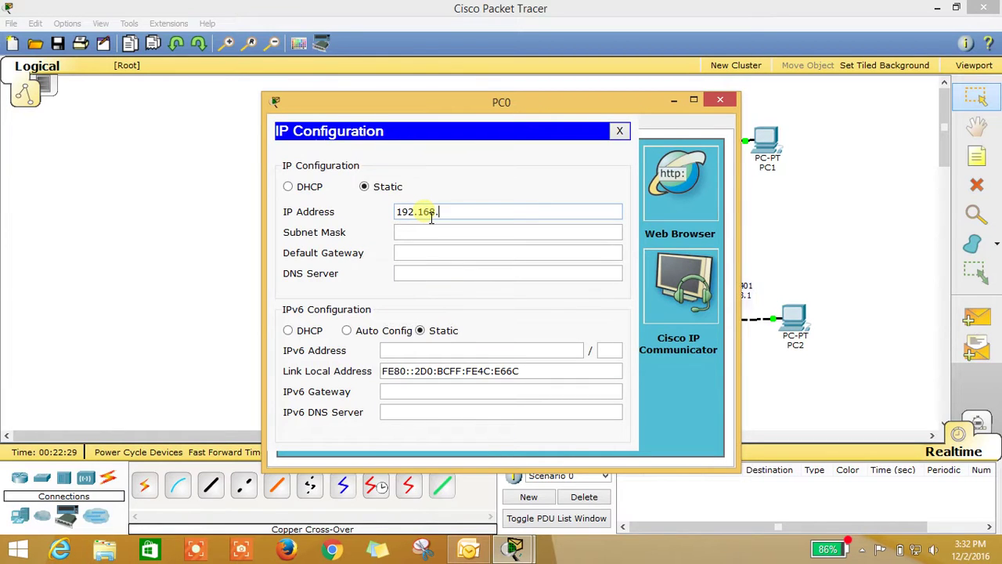
text(2)
key(Tab)
key(Tab)
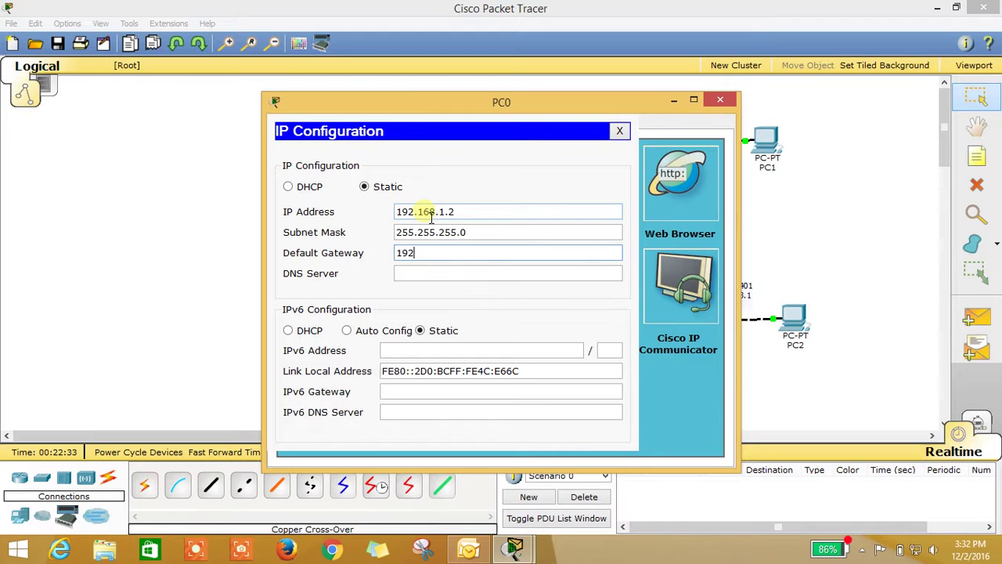
text(192.168.1.1)
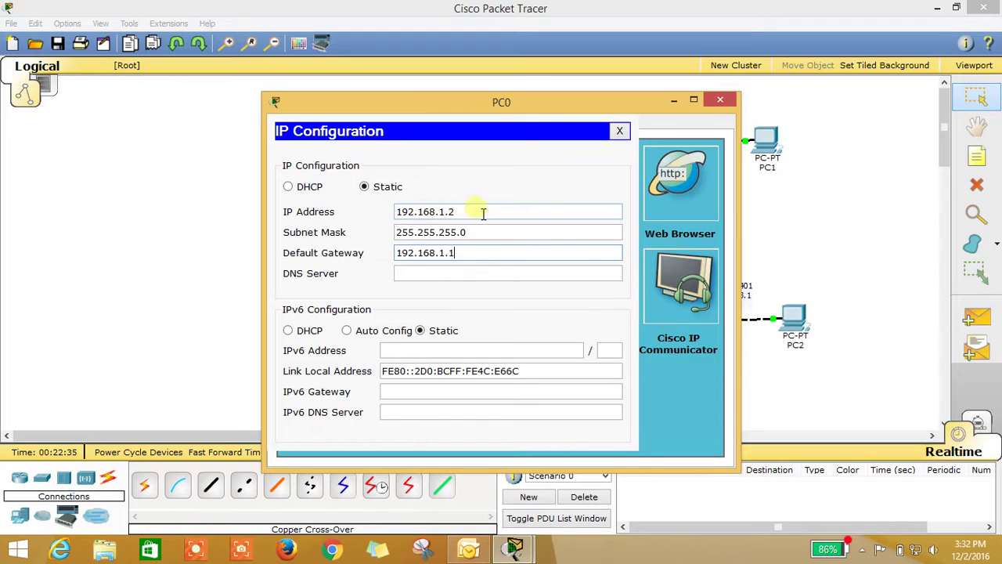
click(619, 131)
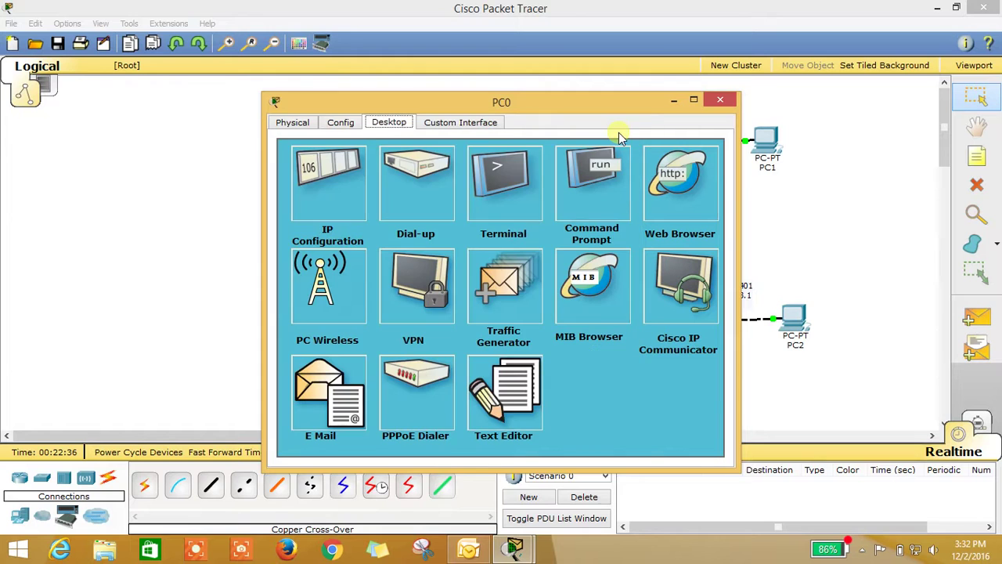
click(720, 99)
- Give PC1 the static IP address 192.168.5.2, subnet mask 255.255.255.0 and default gateway 192.168.5.1, and close its window
click(767, 139)
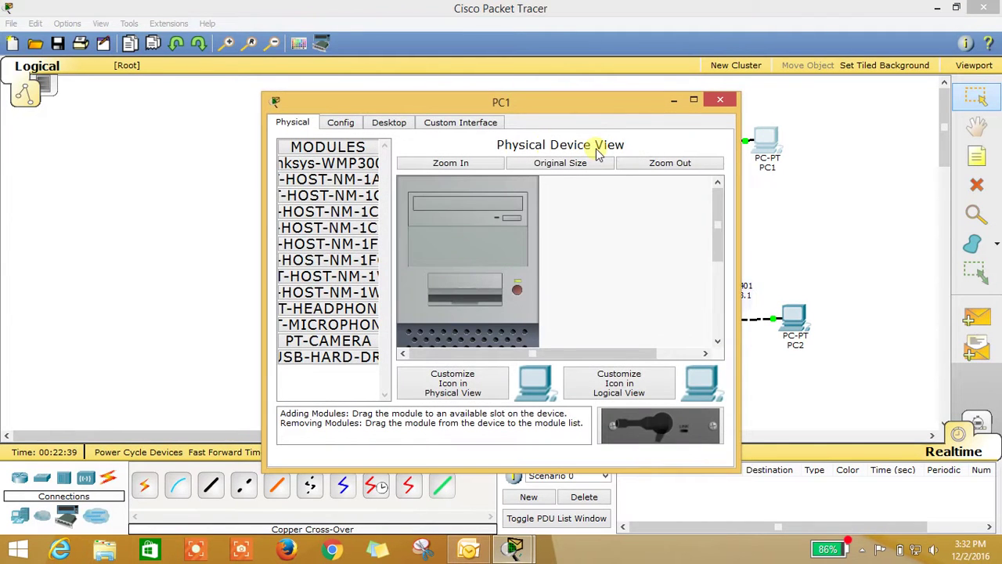
click(389, 125)
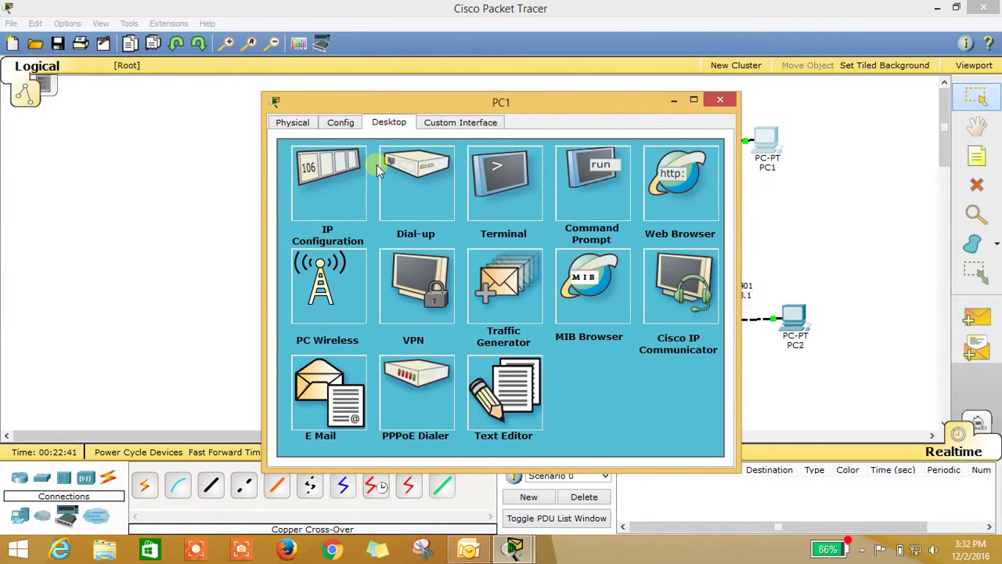
click(326, 220)
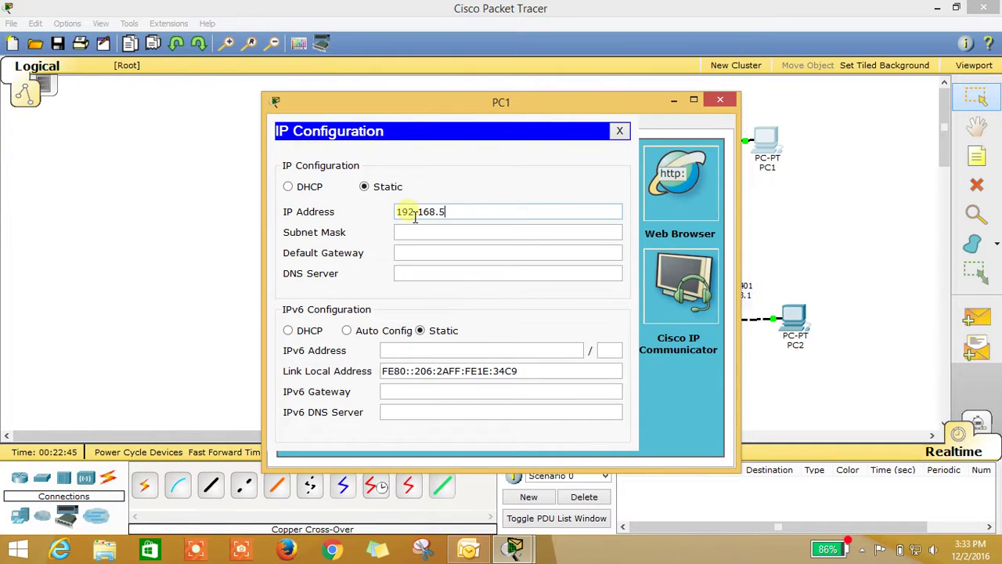
key(Tab)
key(Tab)
text(1)
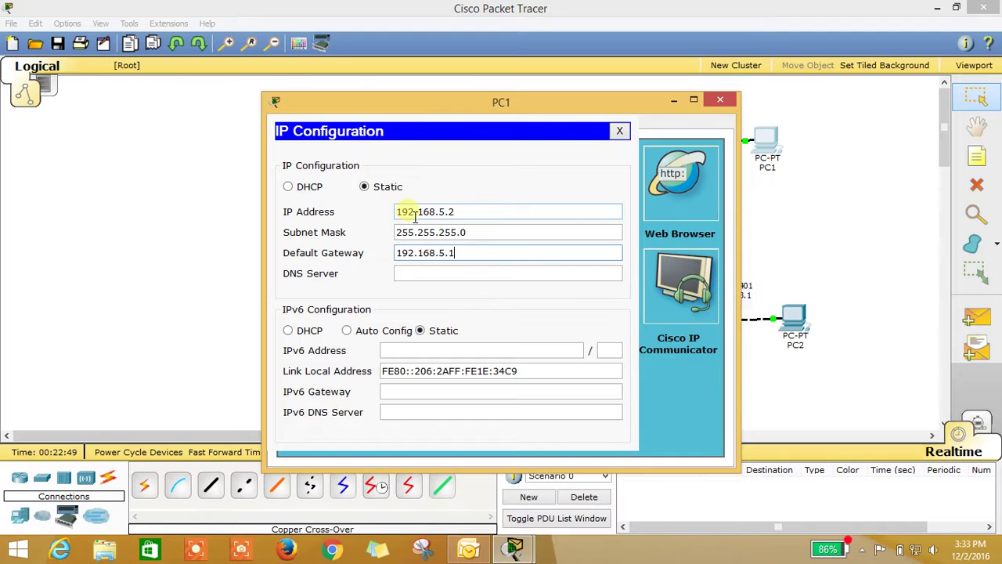
click(620, 131)
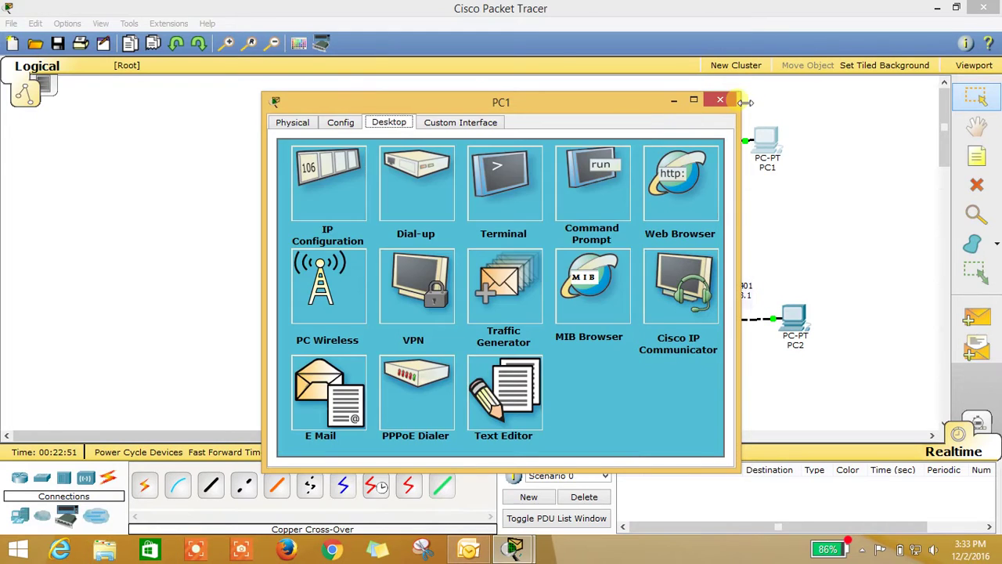
click(719, 99)
- Open PC2's device window
click(806, 322)
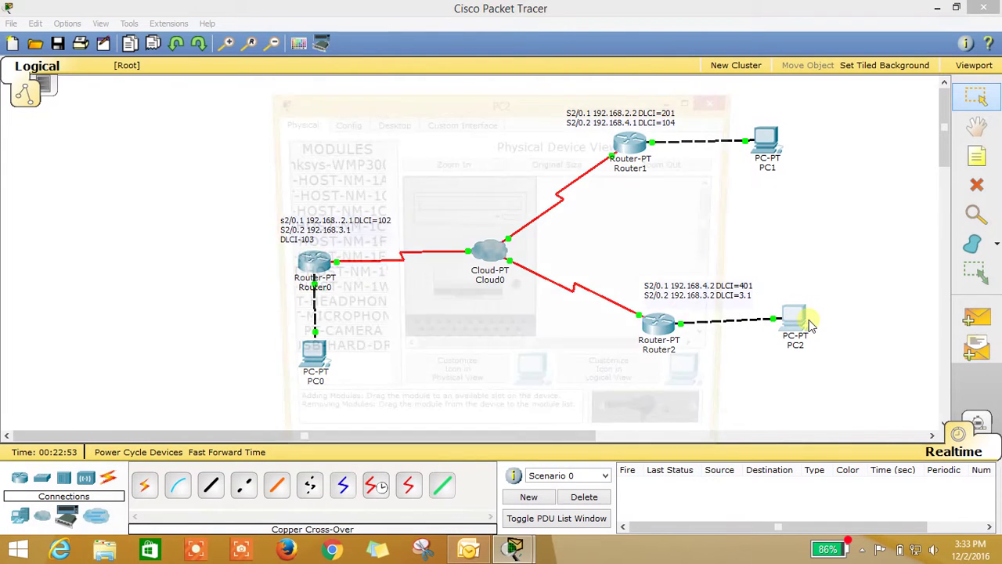